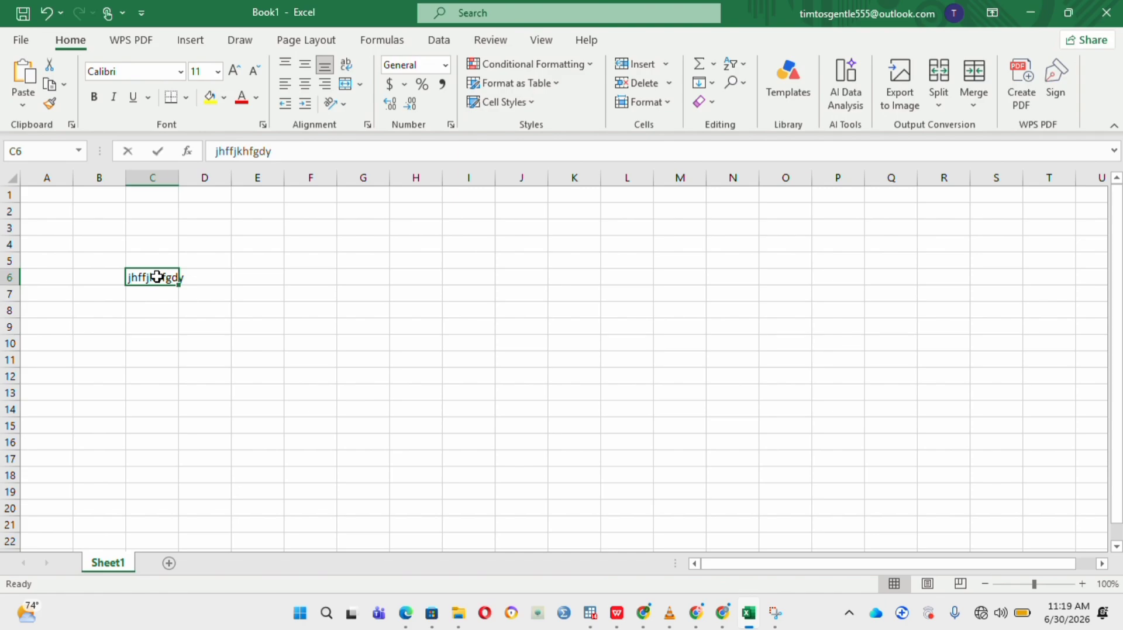
Clear the placeholder text from cell C6 so the sheet is empty.
key("BackSpace")
left_click(304, 289)
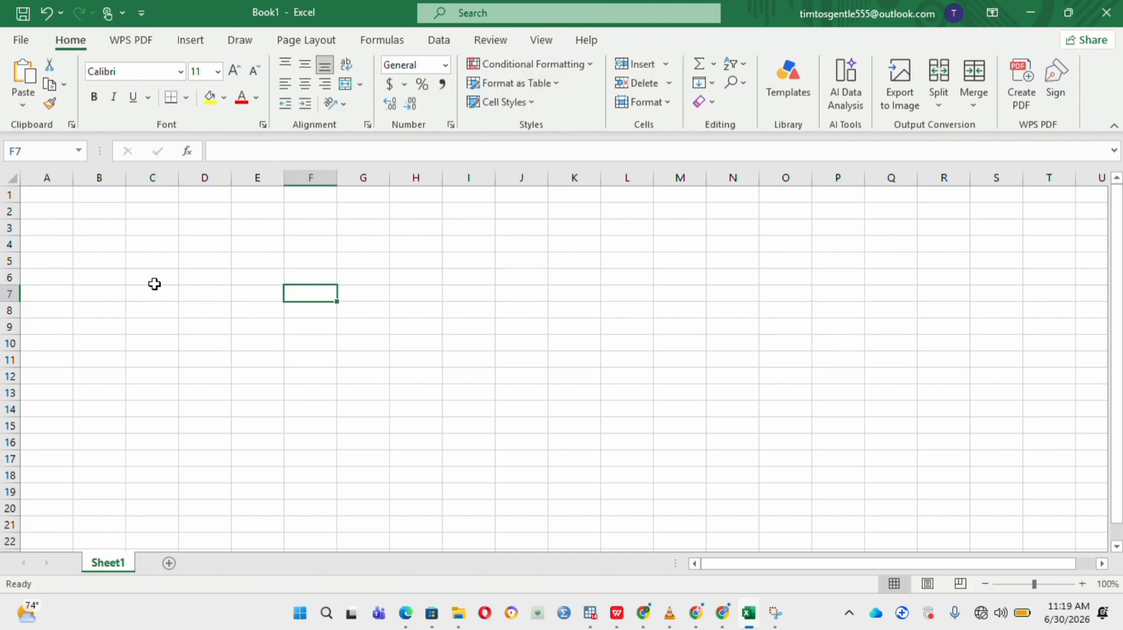
left_click(151, 281)
left_click(163, 229)
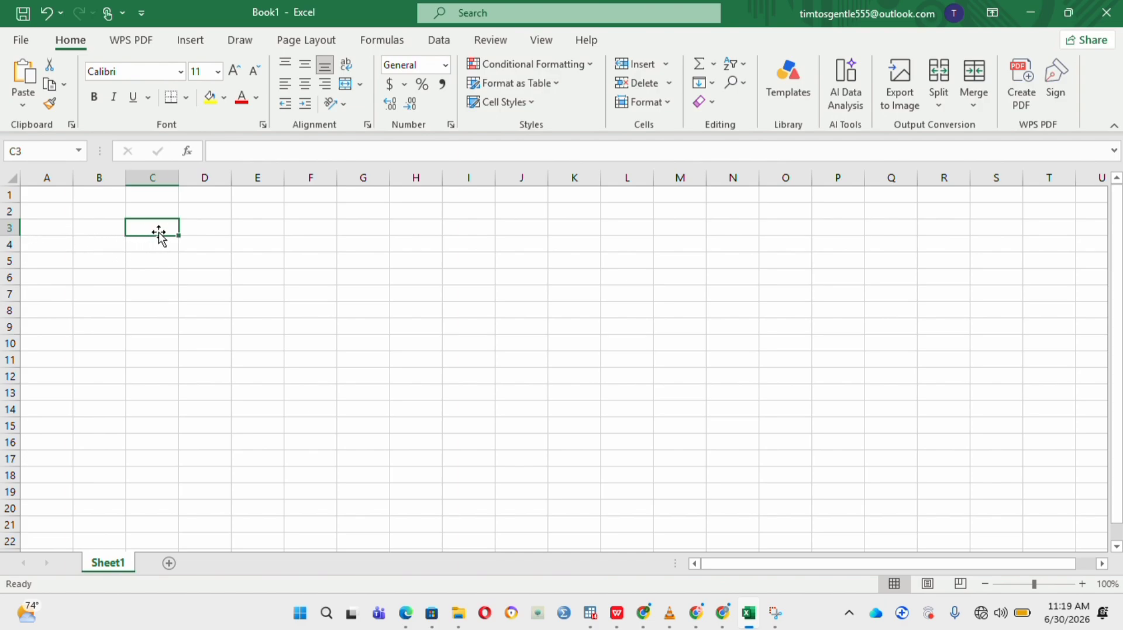
left_click(99, 260)
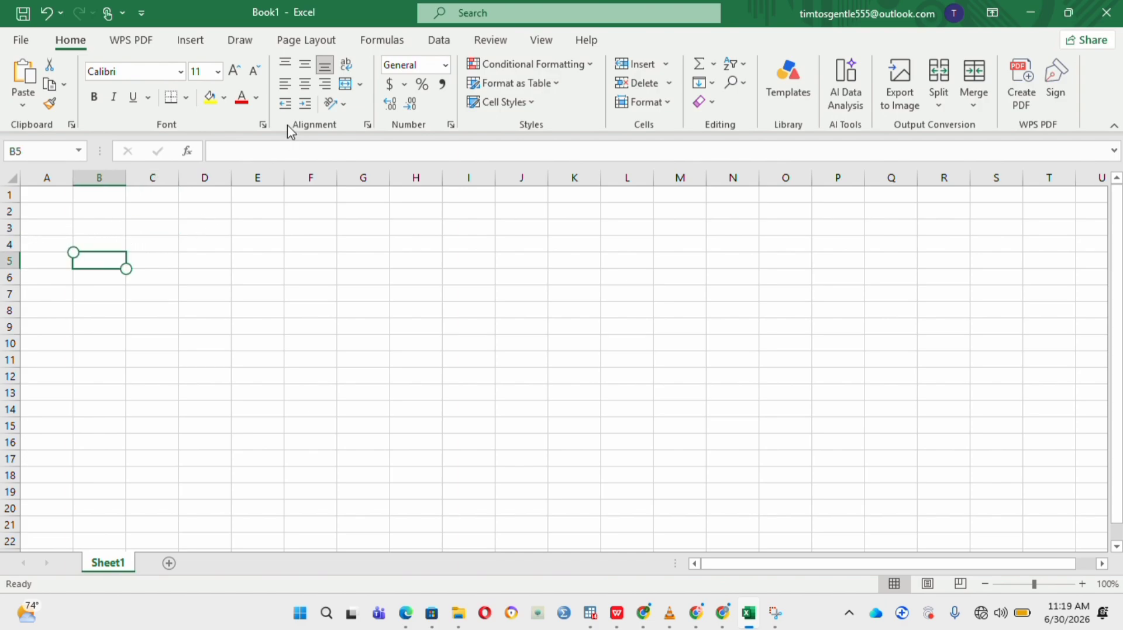
left_click(169, 241)
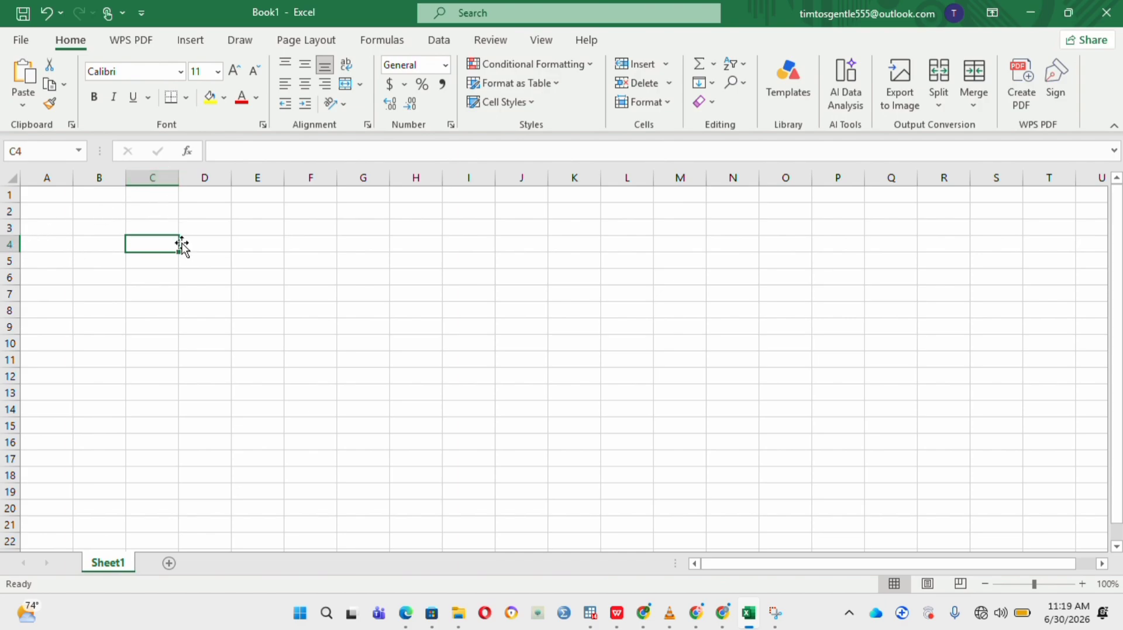
left_click(258, 267)
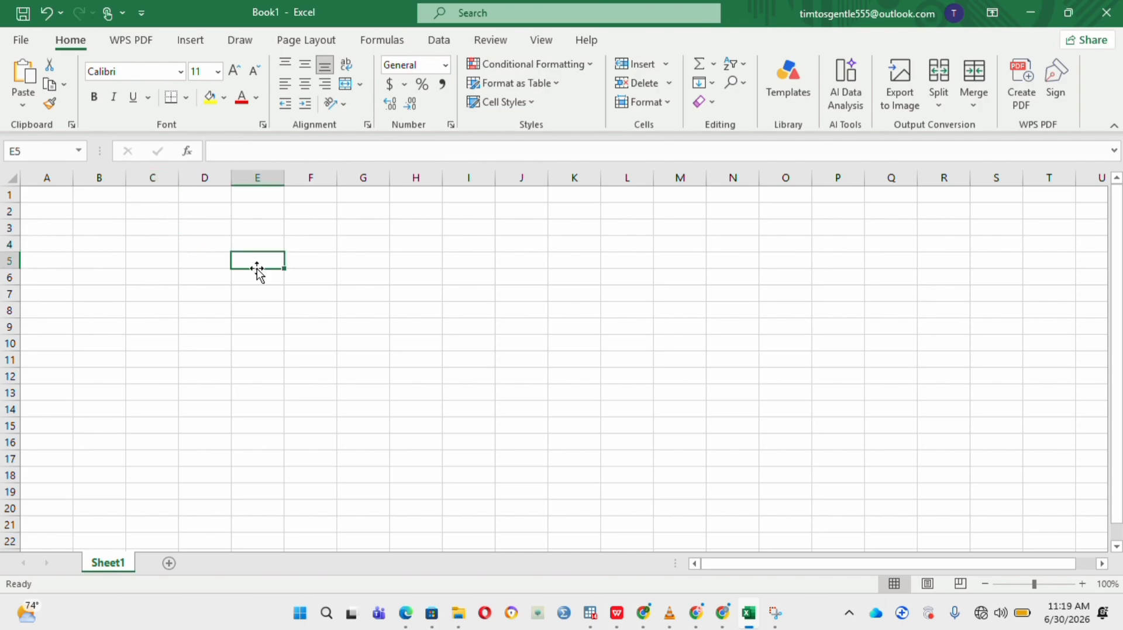
left_click(310, 308)
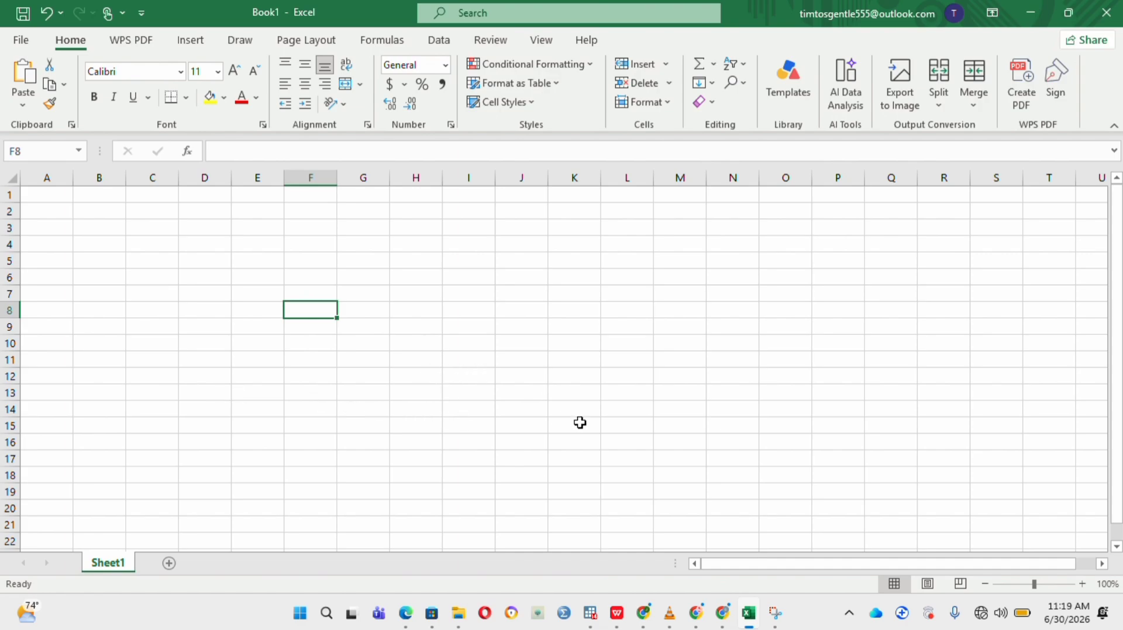
left_click(683, 507)
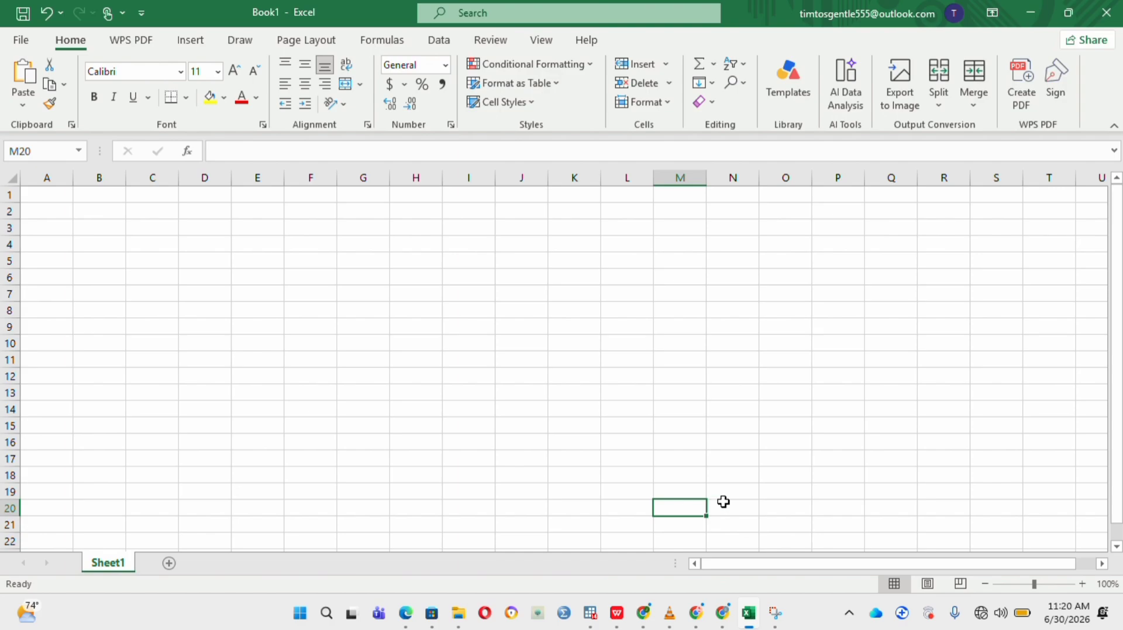
left_click(402, 323)
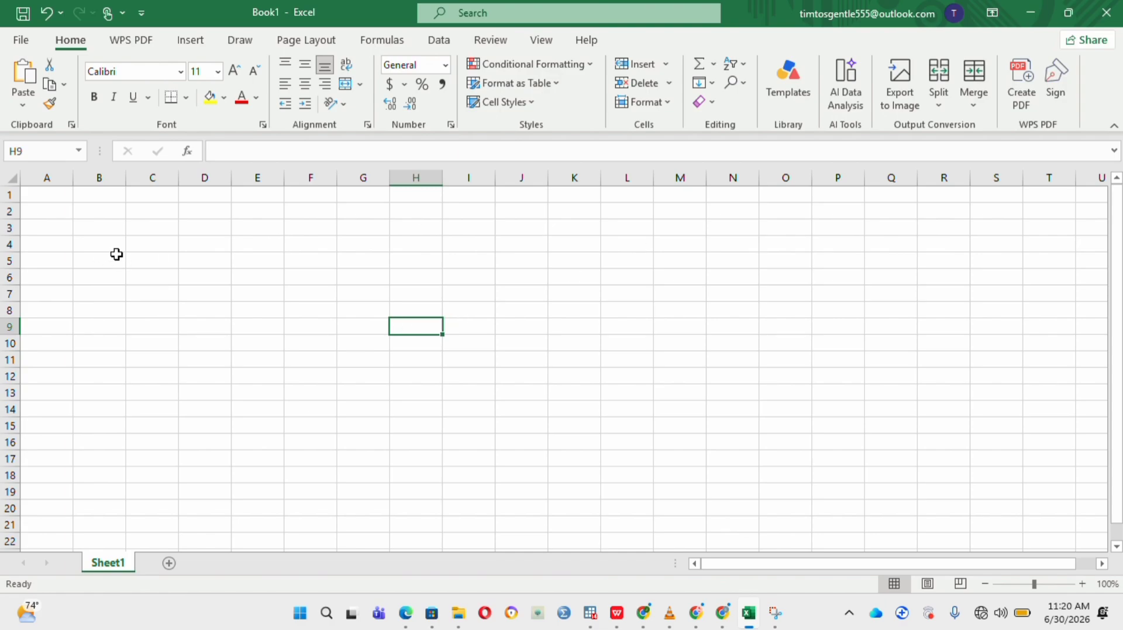
Select the cell range C4:D4, and after it the block C6:M20.
left_click_drag(146, 245, 201, 247)
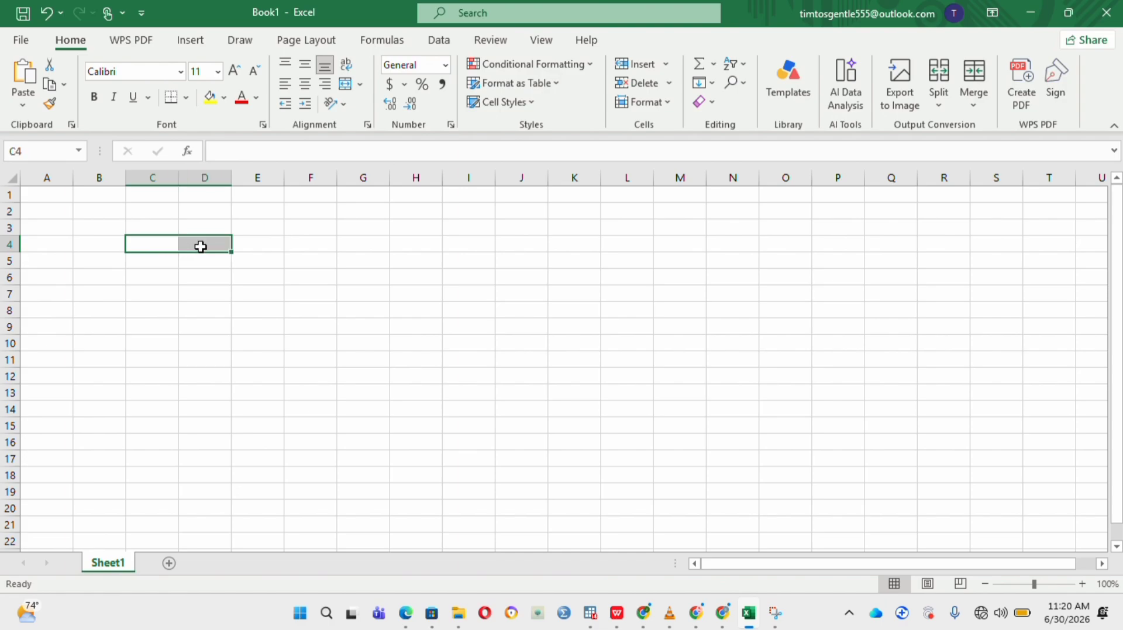
left_click_drag(153, 278, 674, 506)
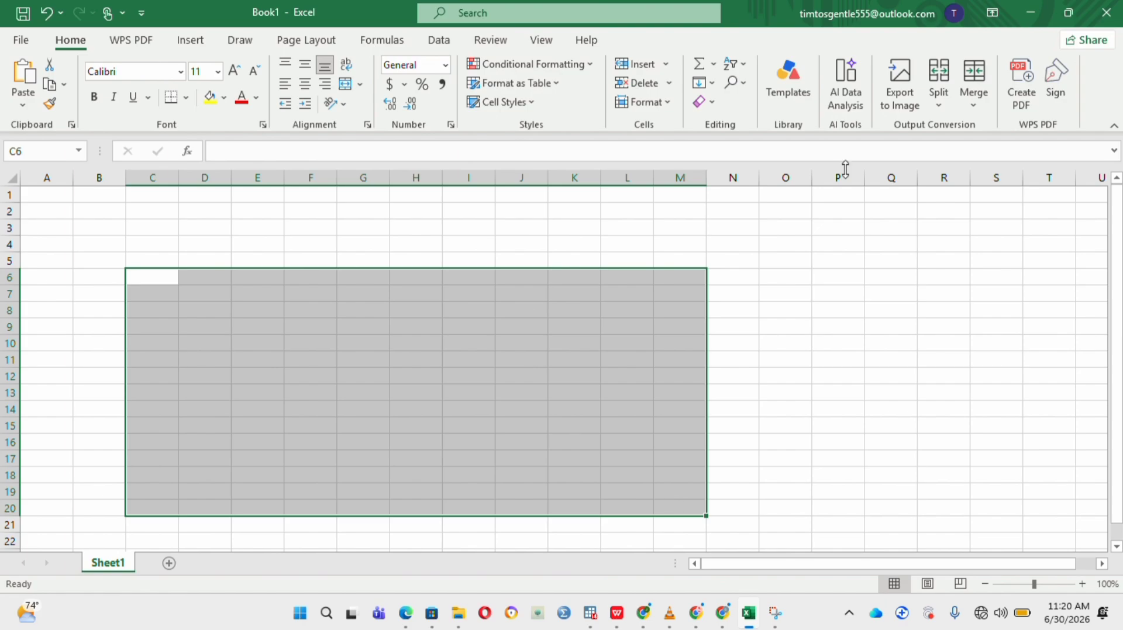
left_click(513, 206)
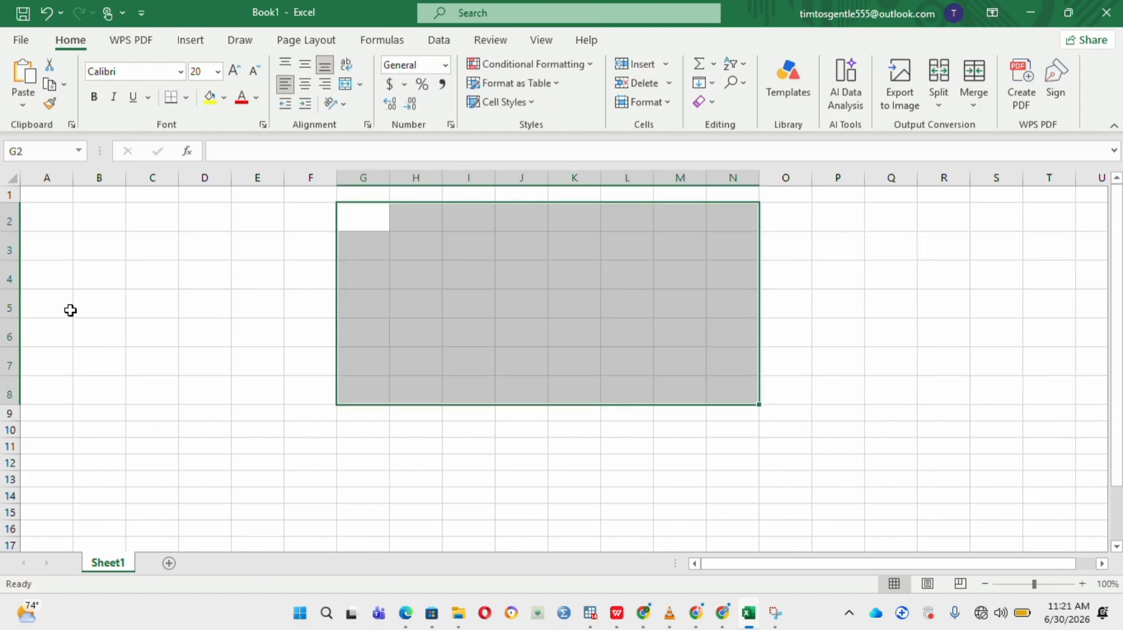
Fill the entire row 2 with yellow.
left_click(70, 310)
left_click(279, 311)
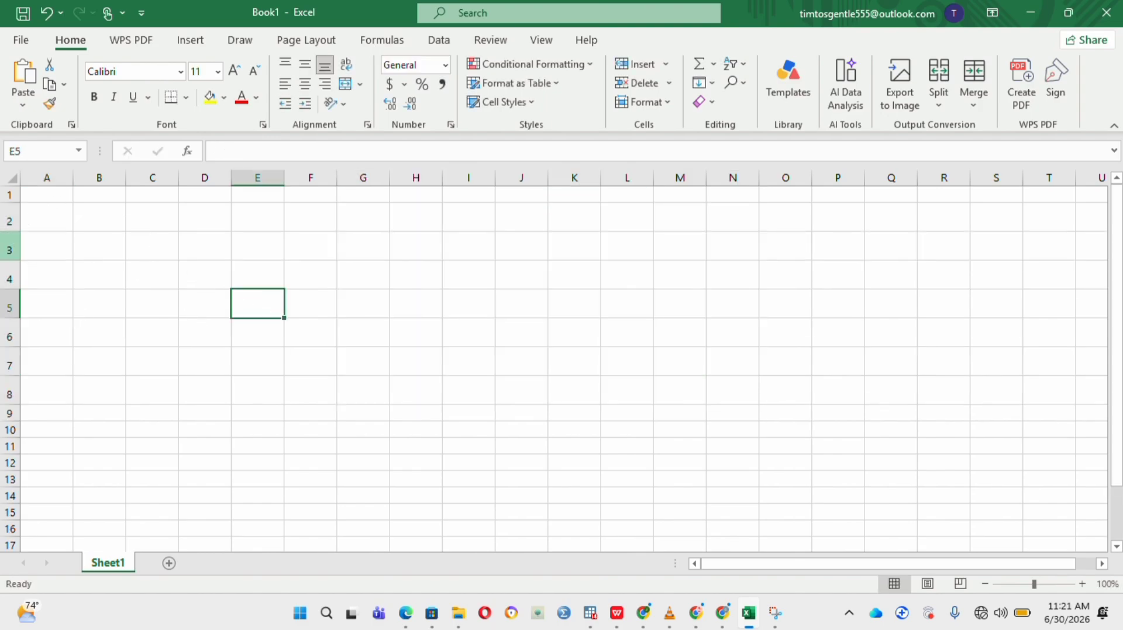
left_click(7, 217)
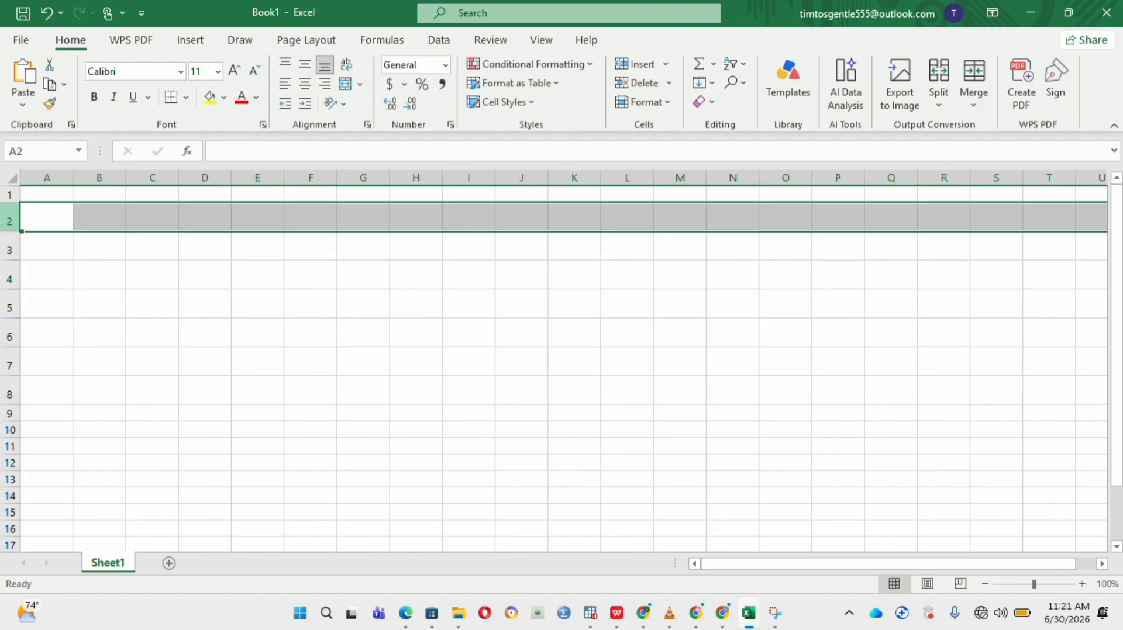
left_click(212, 98)
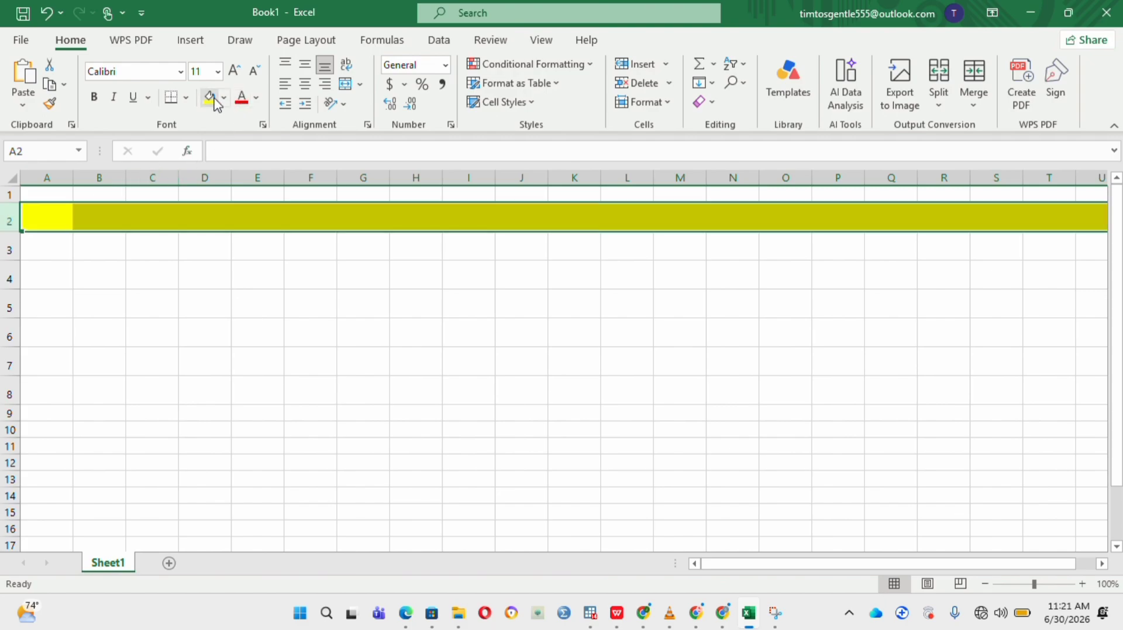
left_click(379, 276)
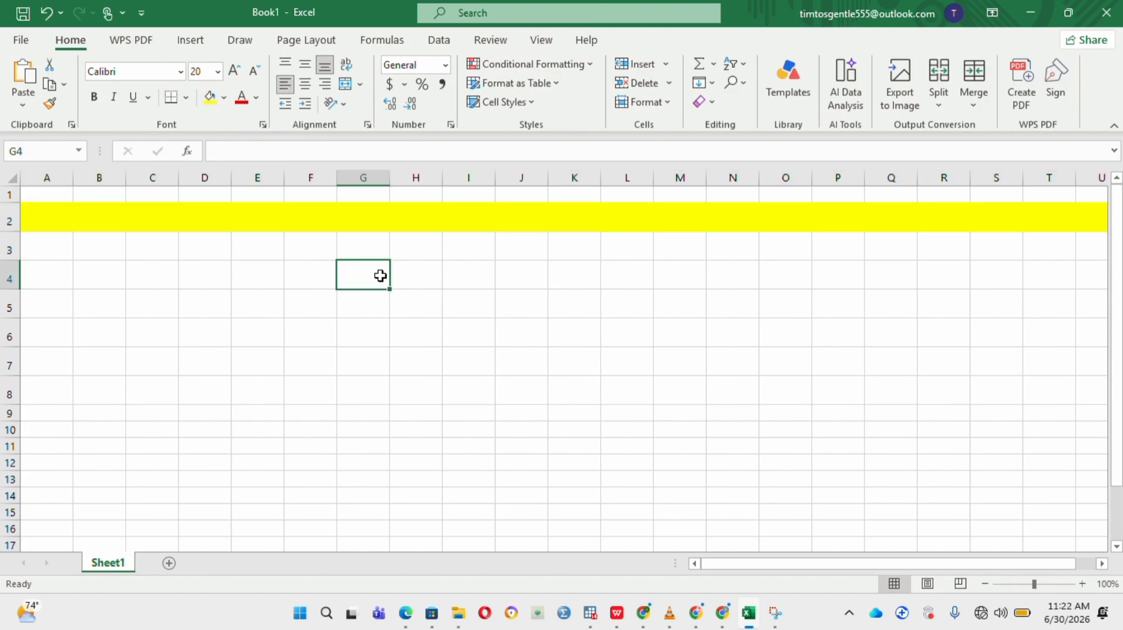
Fill the block C5:M9 with yellow, and undo both that fill and the yellow fill on row 2.
left_click_drag(50, 223, 99, 217)
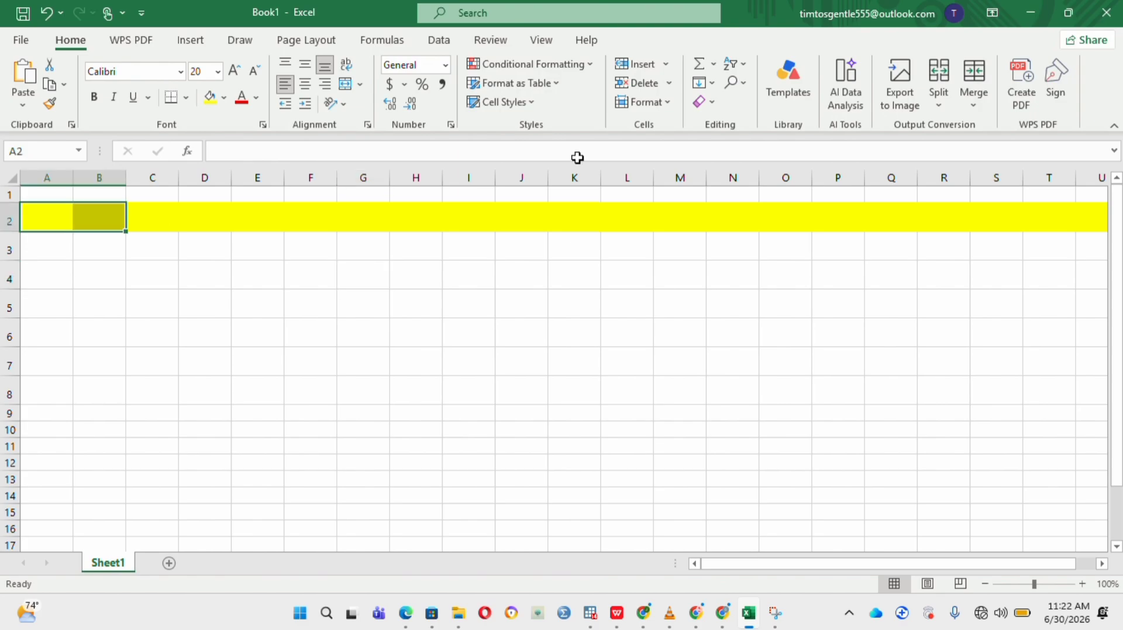
left_click_drag(578, 158, 814, 280)
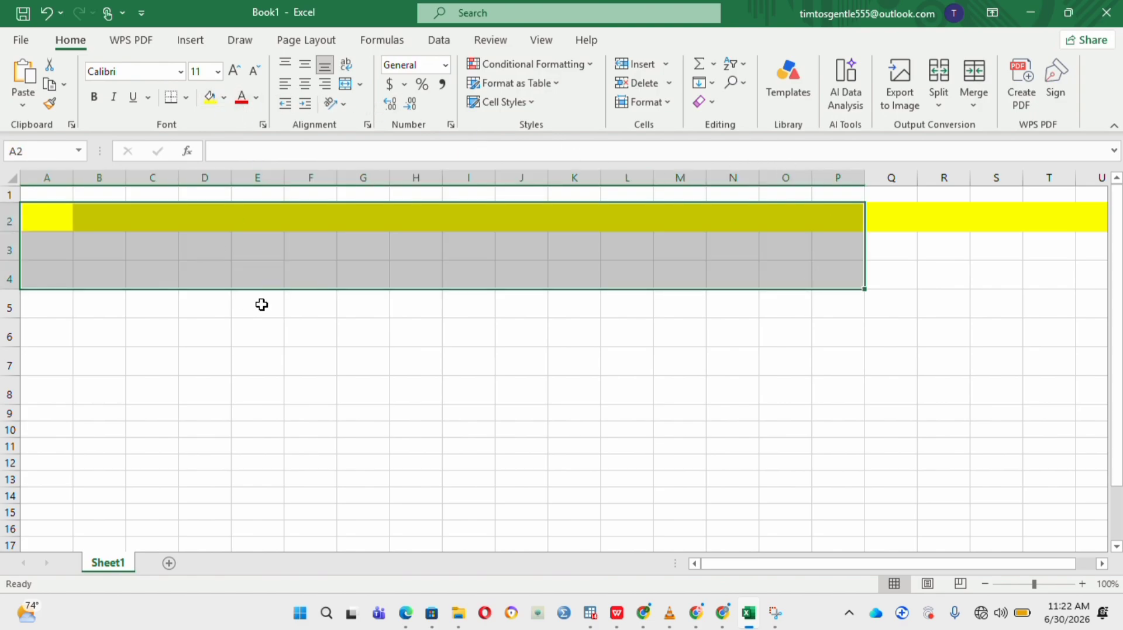
left_click_drag(143, 316, 639, 381)
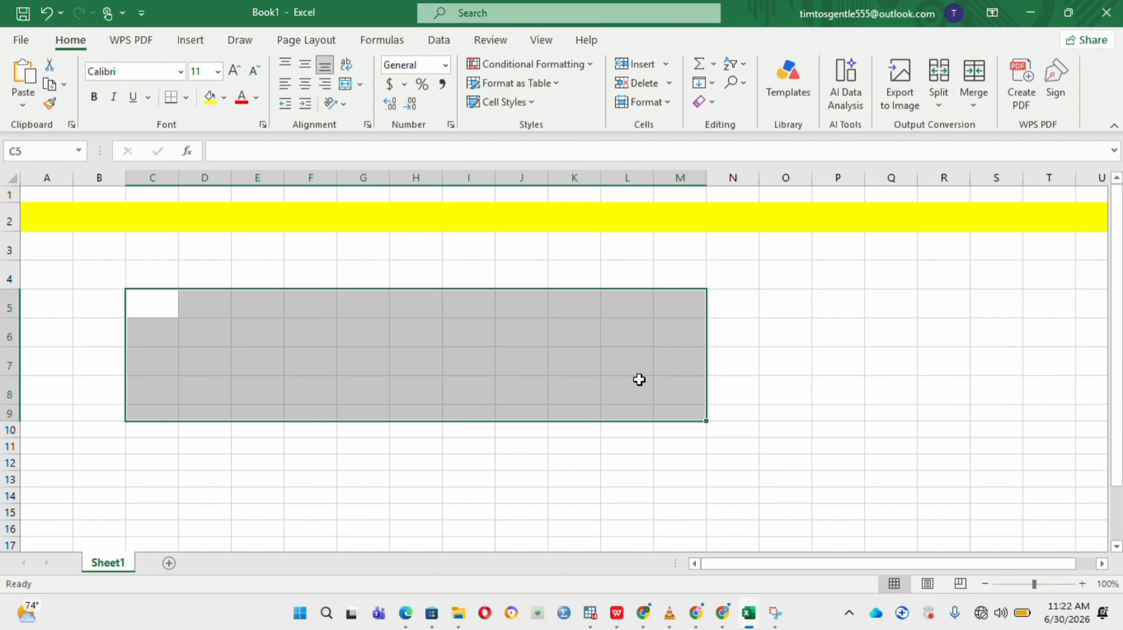
left_click(210, 98)
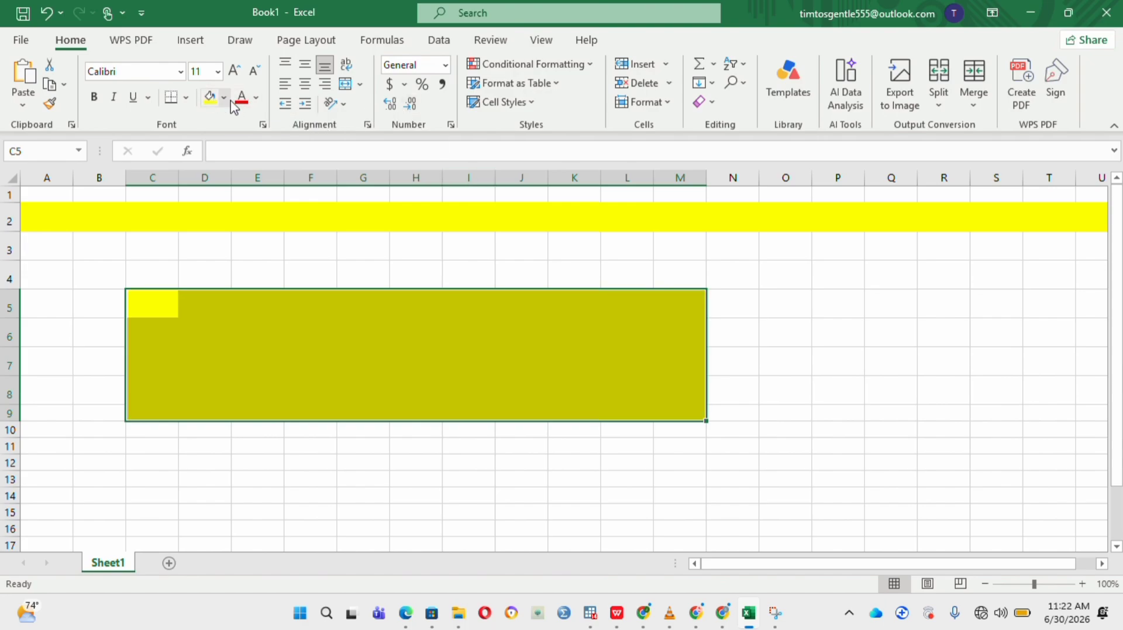
key("ctrl+z")
key("ctrl+z")
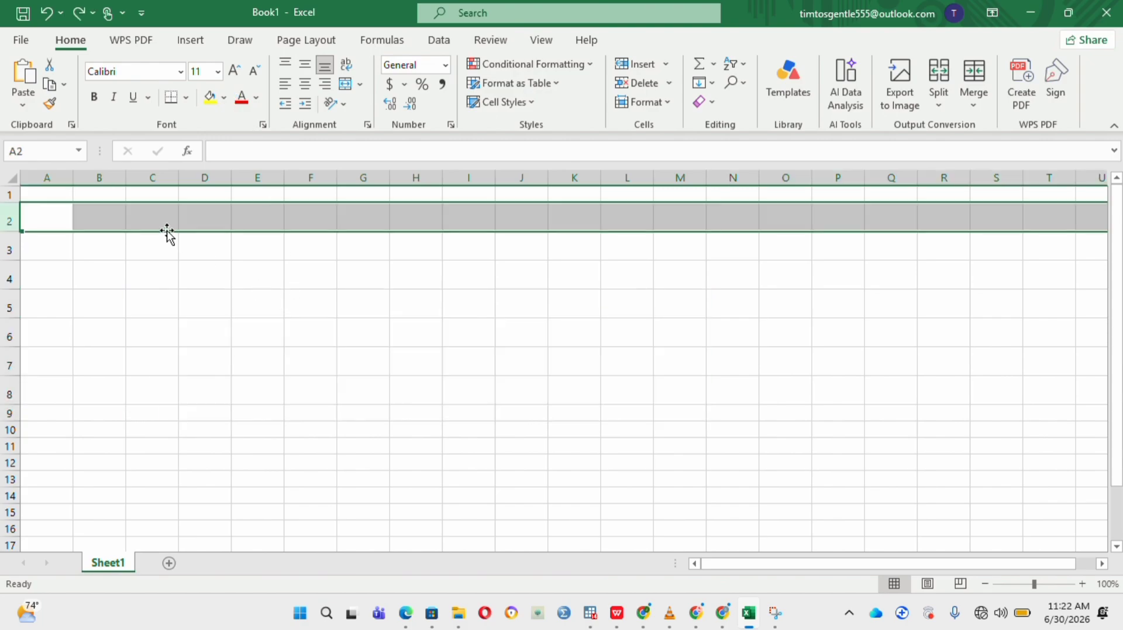
Fill the entire column D with the light green standard color, and undo the fill.
left_click(204, 177)
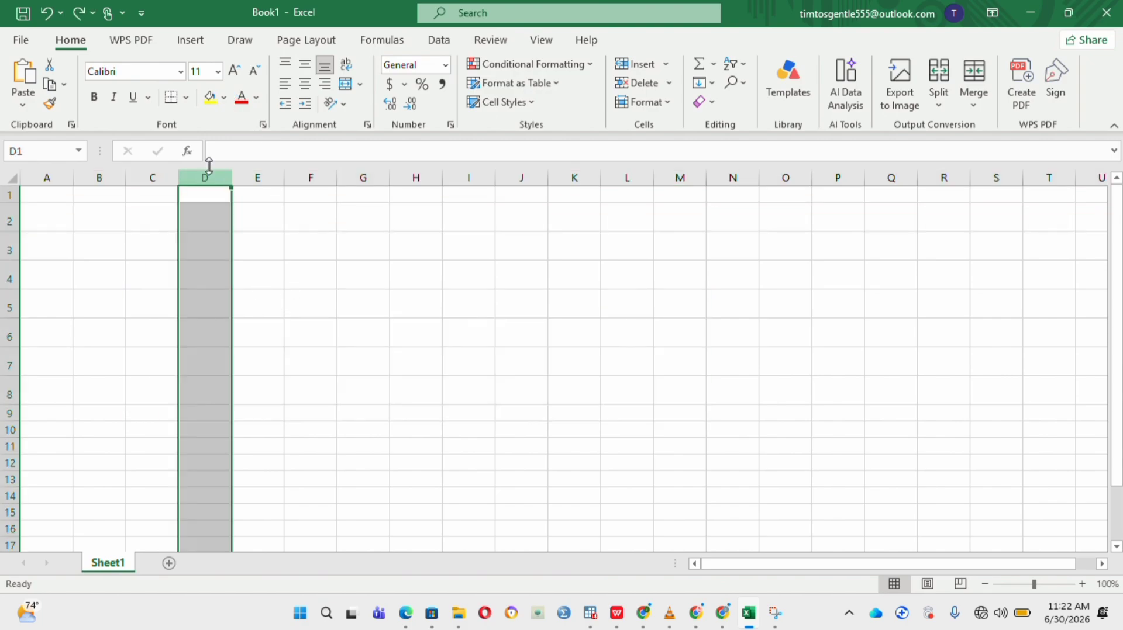
left_click(224, 98)
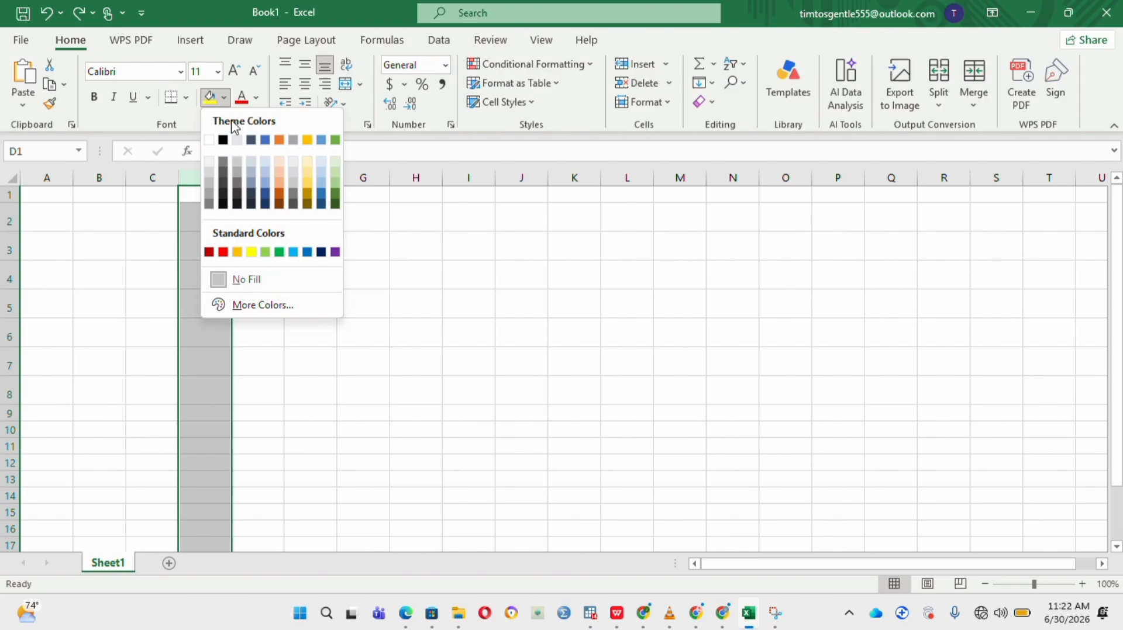
left_click(266, 252)
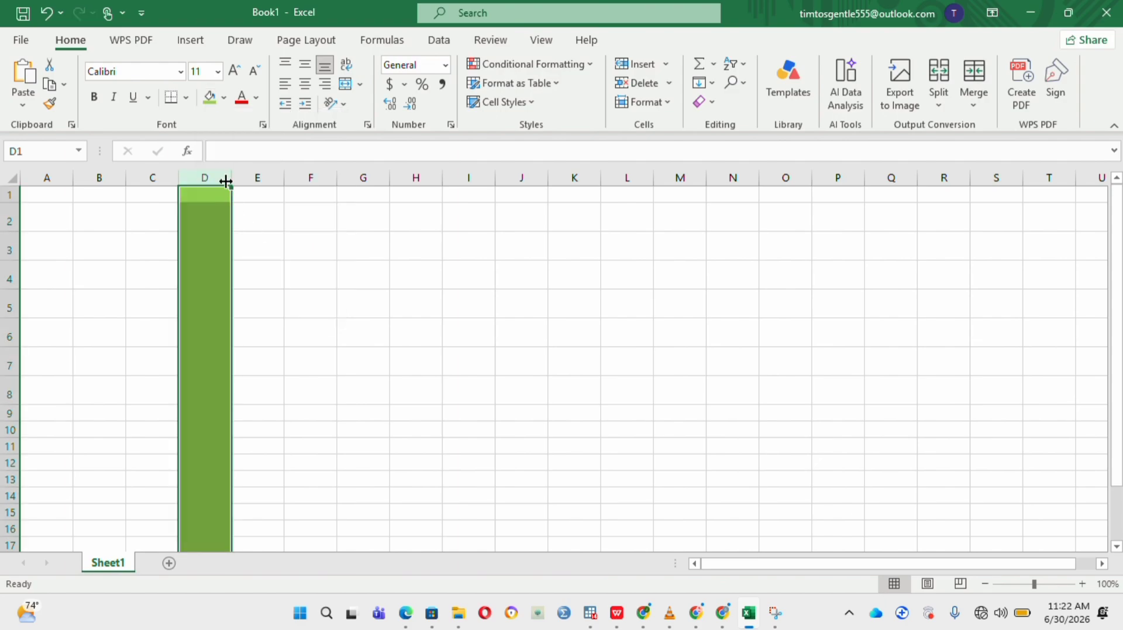
key("ctrl+z")
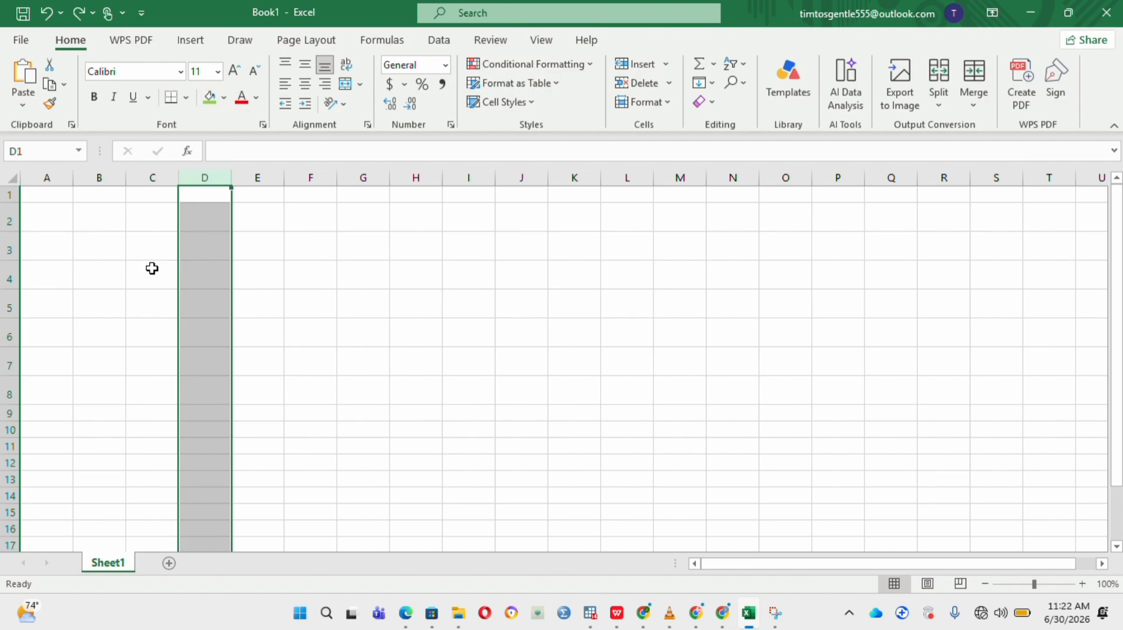
Select the cell block A3:E8.
left_click(49, 251)
left_click_drag(132, 231, 281, 403)
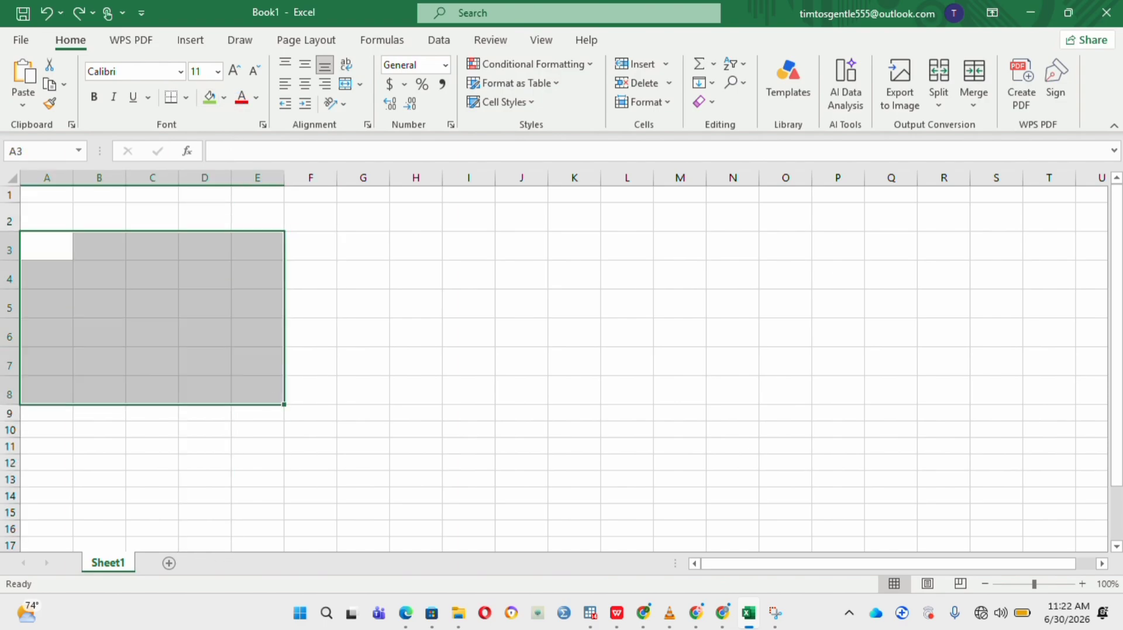
Select the whole rows 3 through 10, and after them the whole columns B through D.
left_click(7, 250)
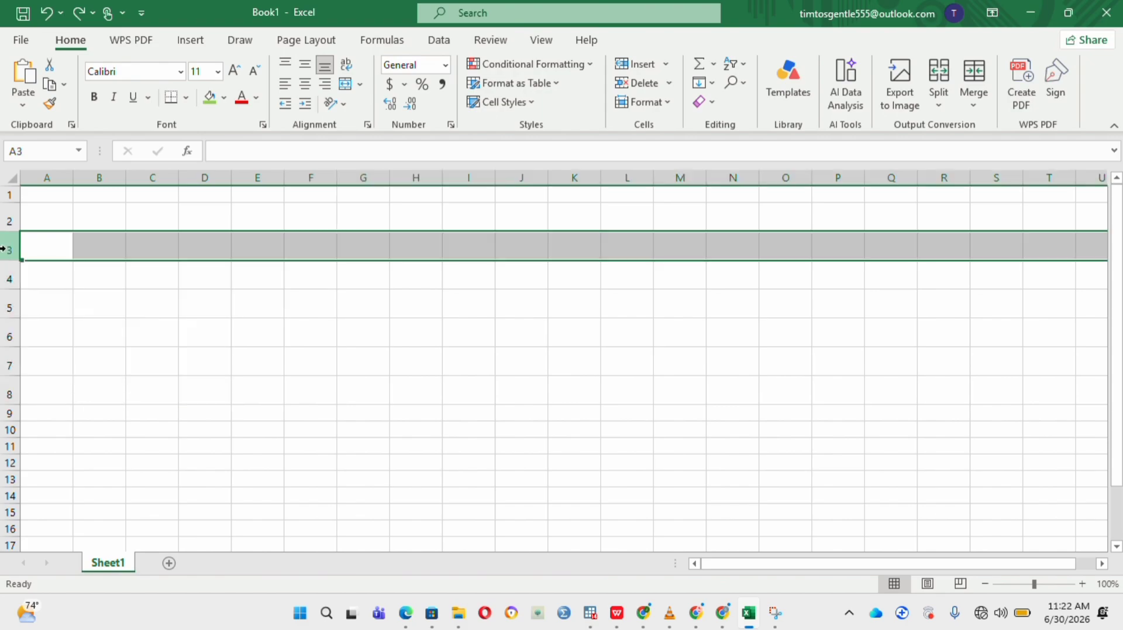
left_click_drag(6, 249, 18, 286)
left_click(3, 249)
left_click_drag(8, 247, 13, 427)
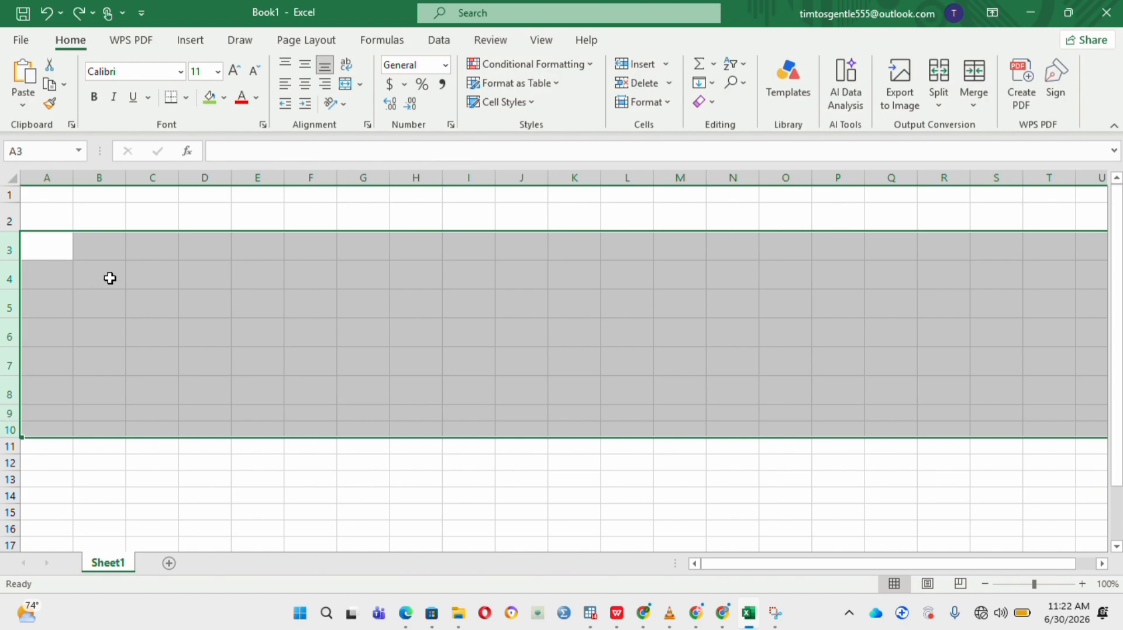
left_click_drag(103, 178, 210, 178)
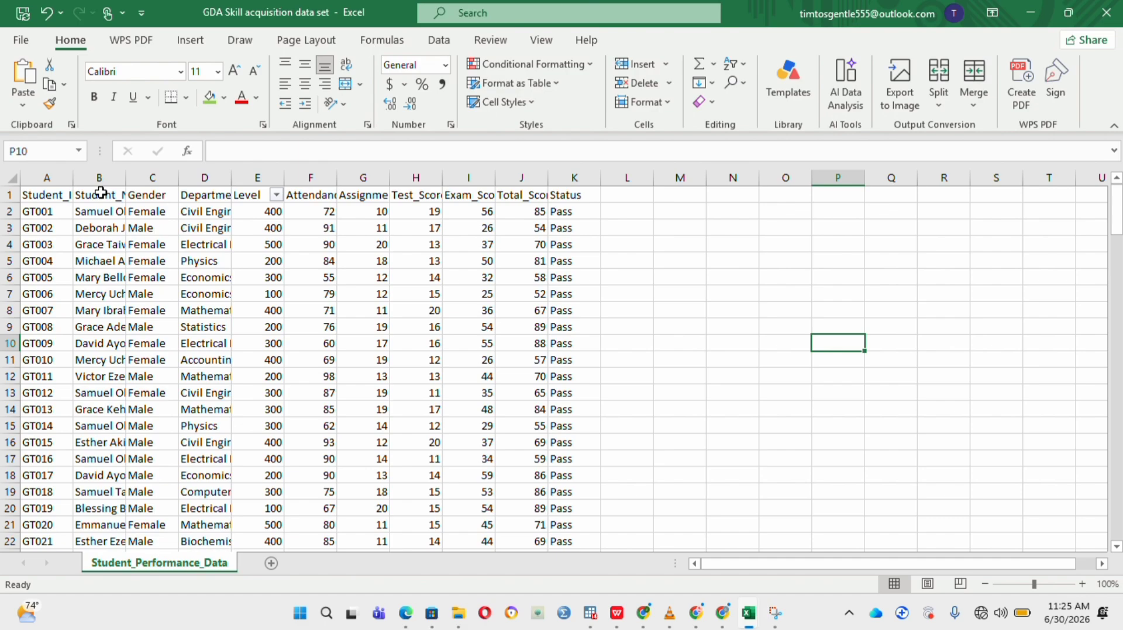
Look over the Student_Name and Gender headers in the student performance data, and select the blocks C2:I5 and C1:J110.
left_click(104, 196)
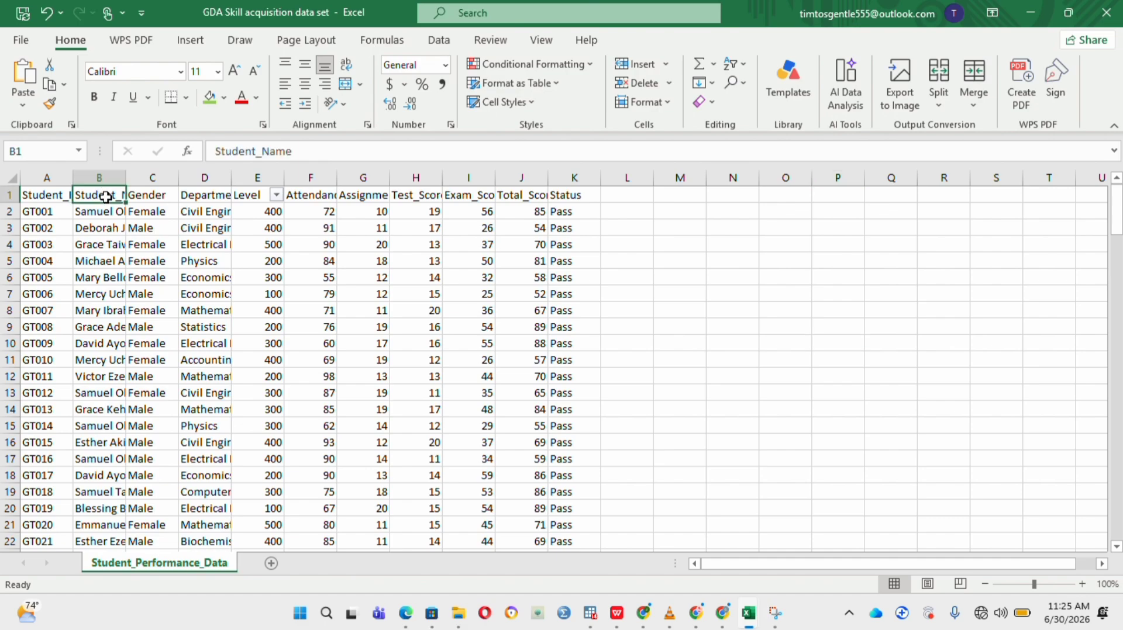
left_click(161, 200)
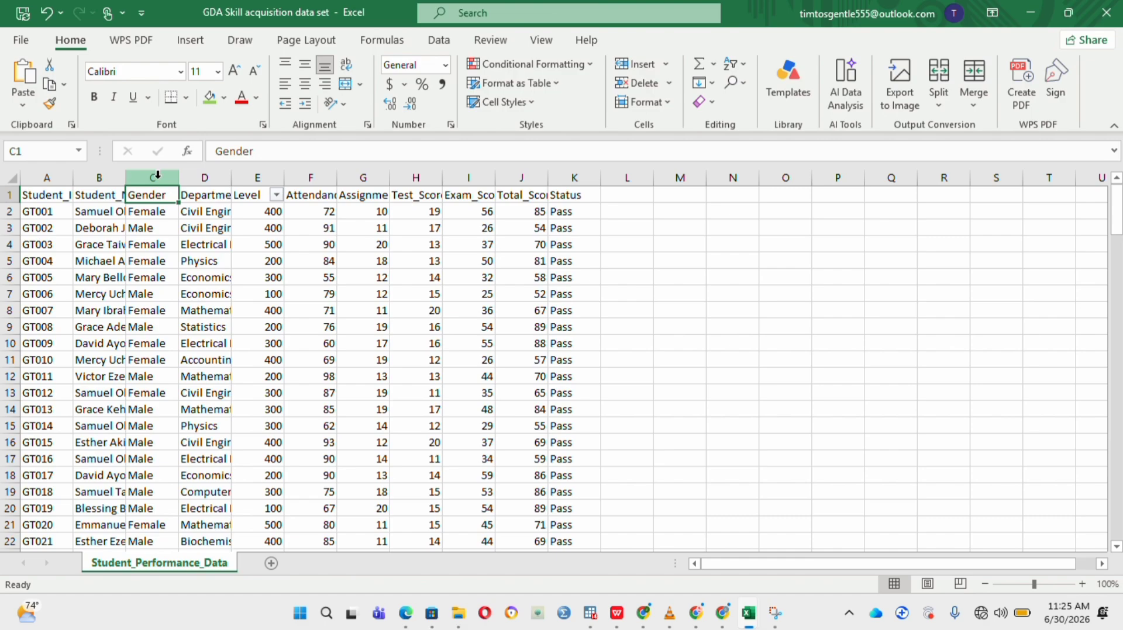
left_click(636, 229)
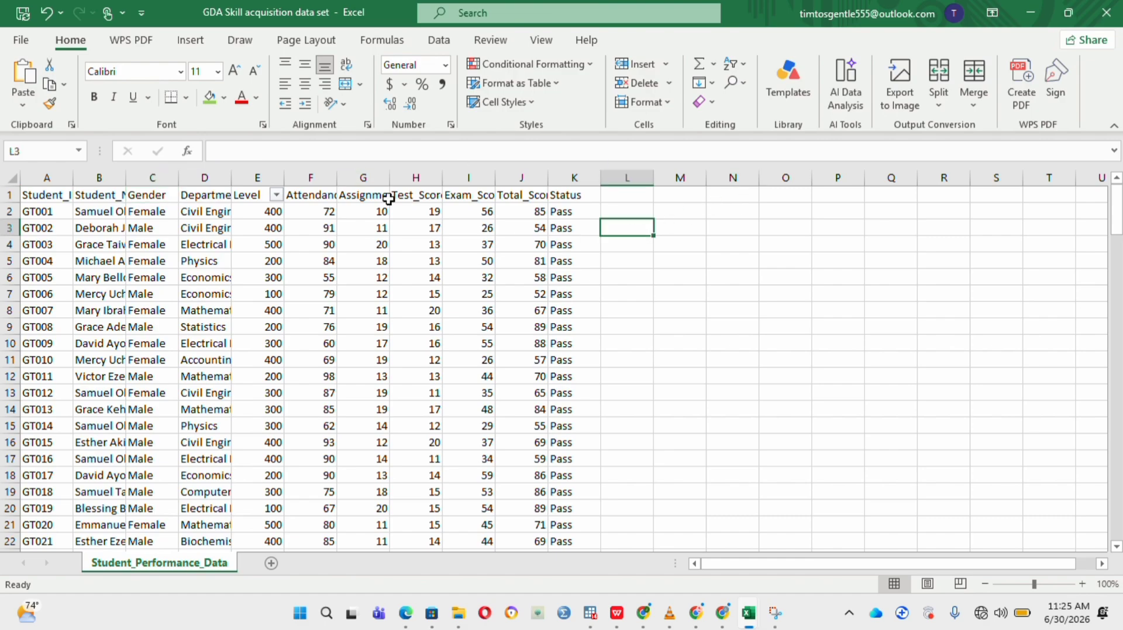
left_click_drag(145, 204, 482, 263)
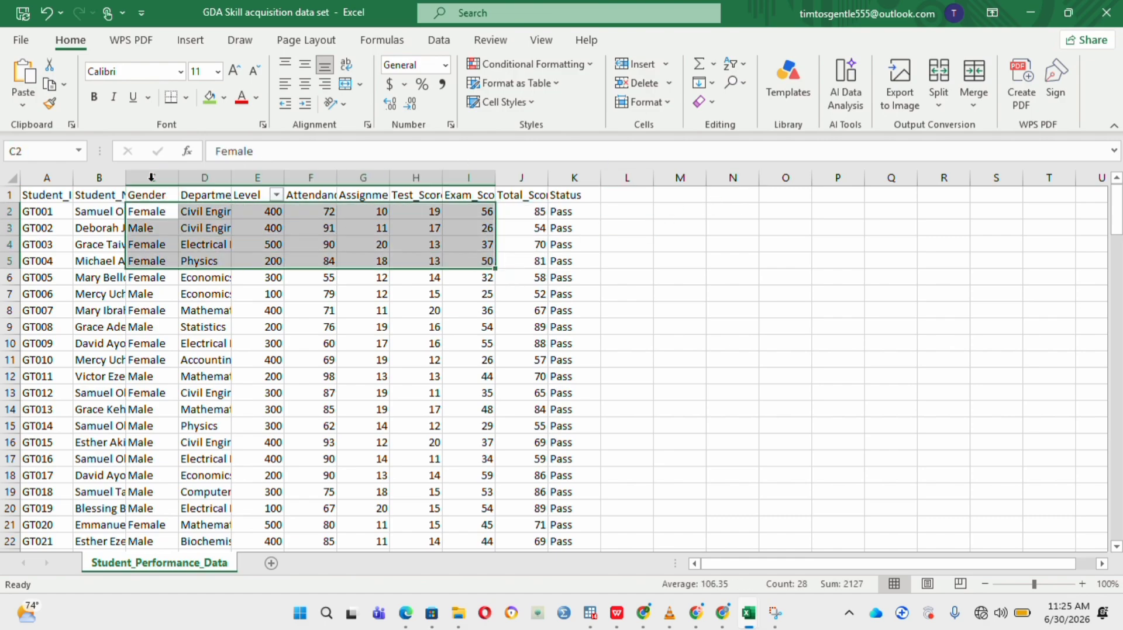
left_click_drag(148, 195, 528, 535)
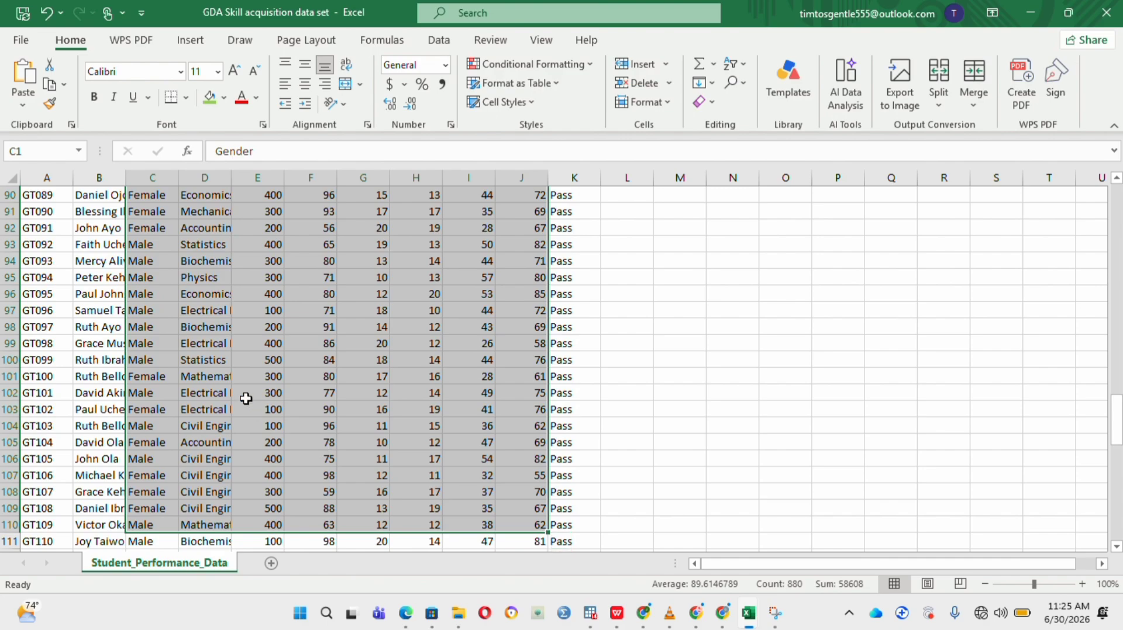
scroll(246, 393, "up", 2)
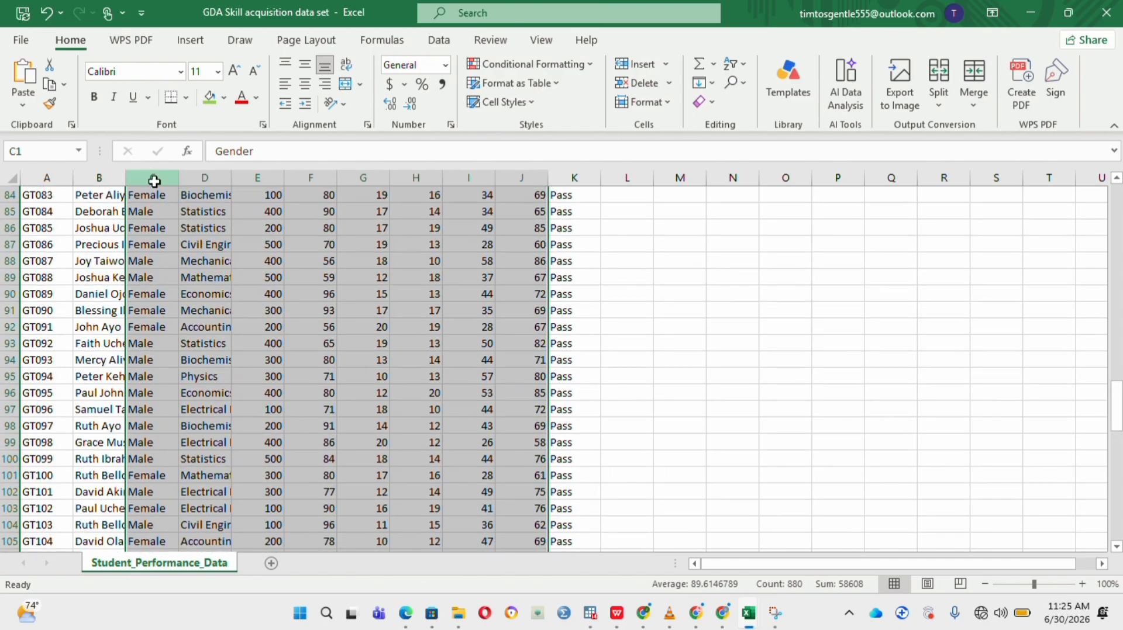
Insert a blank column directly before the Gender column.
left_click(154, 177)
right_click(154, 178)
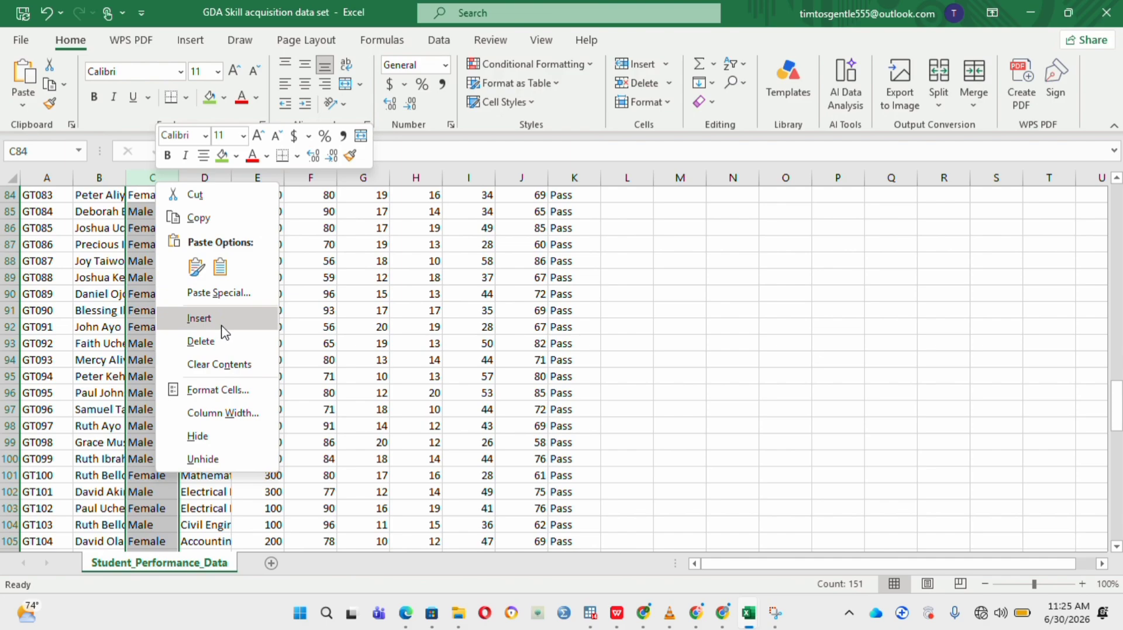
left_click(221, 322)
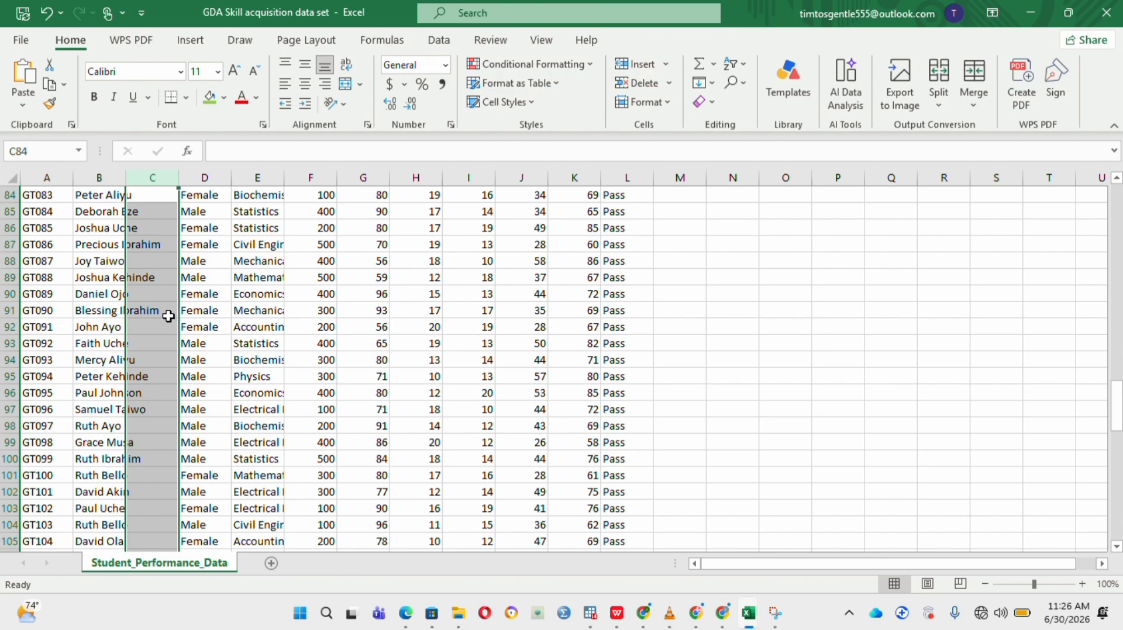
Insert a blank row directly above the record with Student_ID GT094.
left_click(5, 376)
right_click(4, 376)
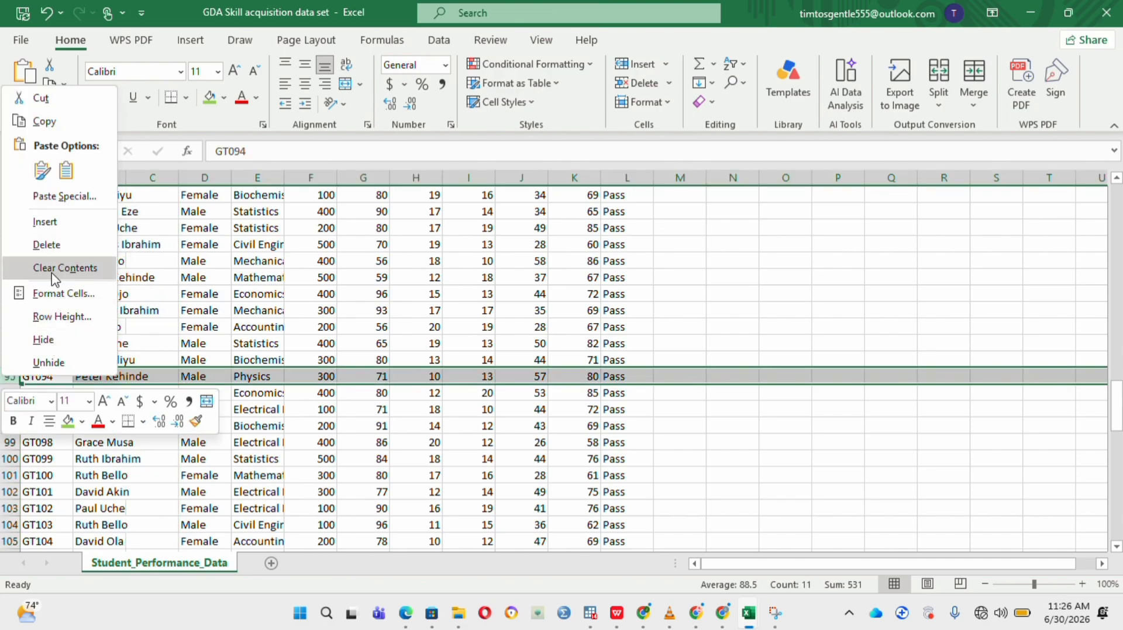
left_click(55, 214)
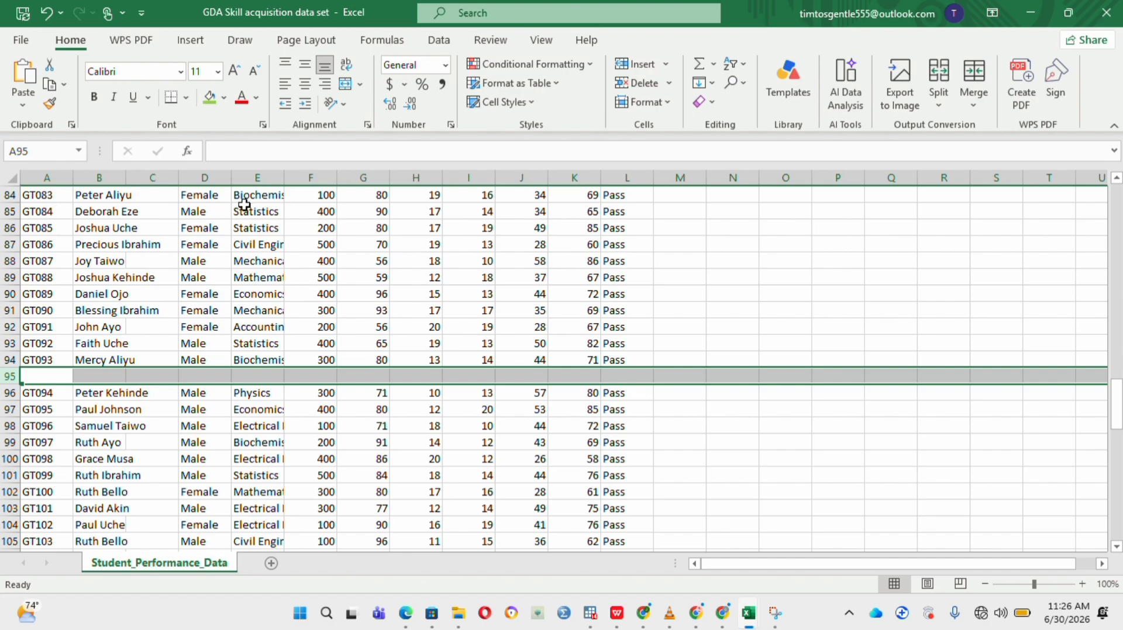
Enter the header Age in cell C1 of the blank column between Student_Name and Gender.
left_click(153, 178)
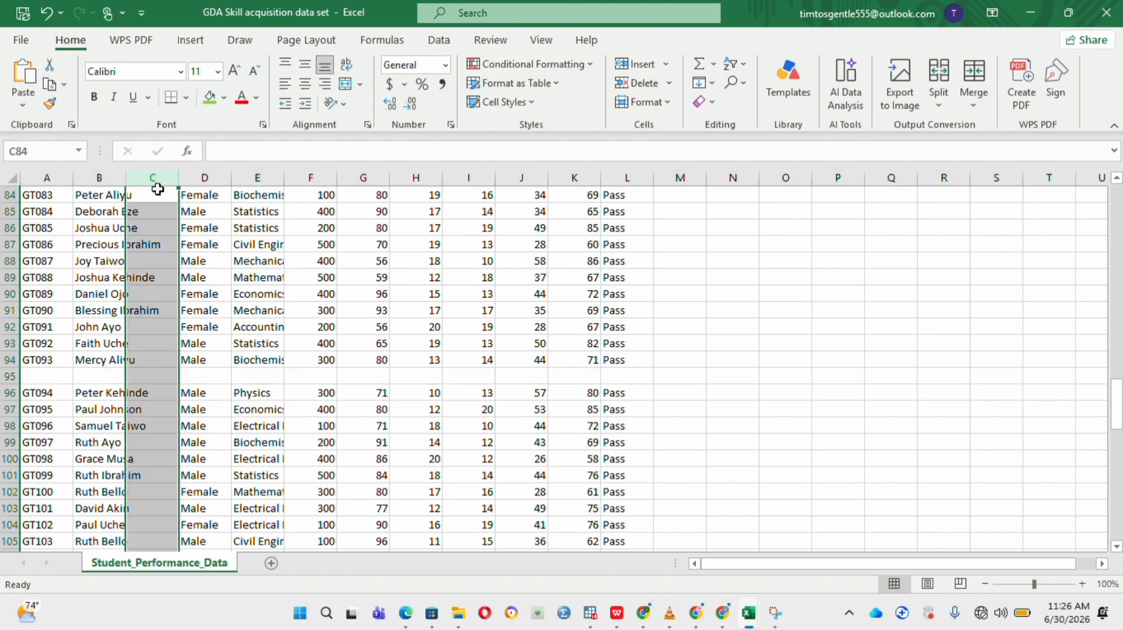
scroll(155, 192, "up", 20)
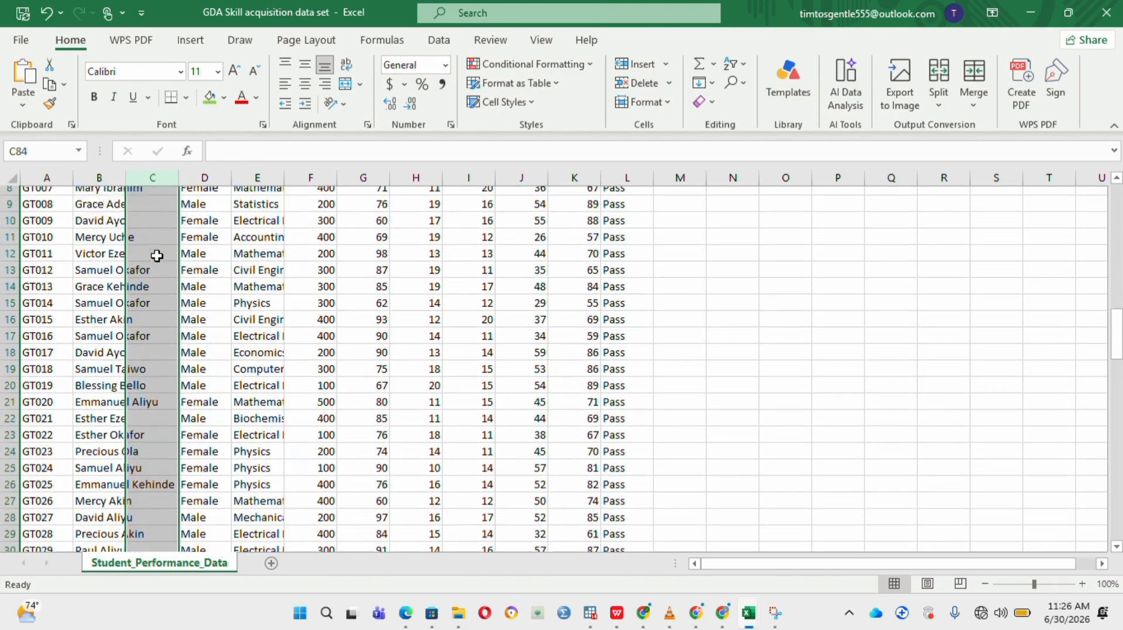
scroll(151, 228, "up", 3)
left_click(153, 197)
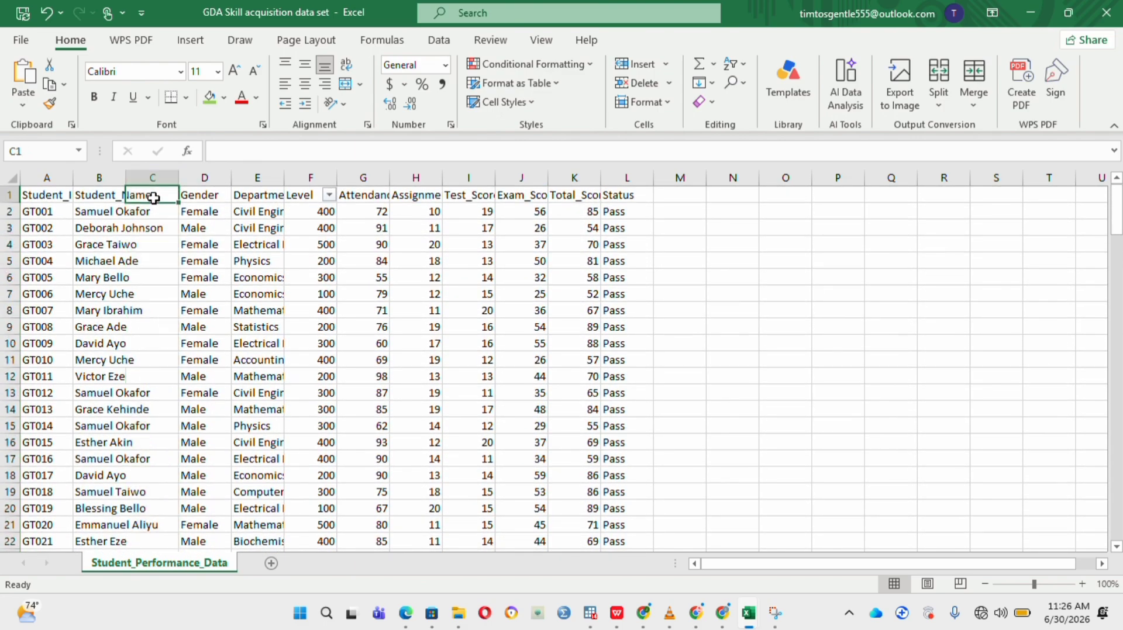
type("Age")
key("Return")
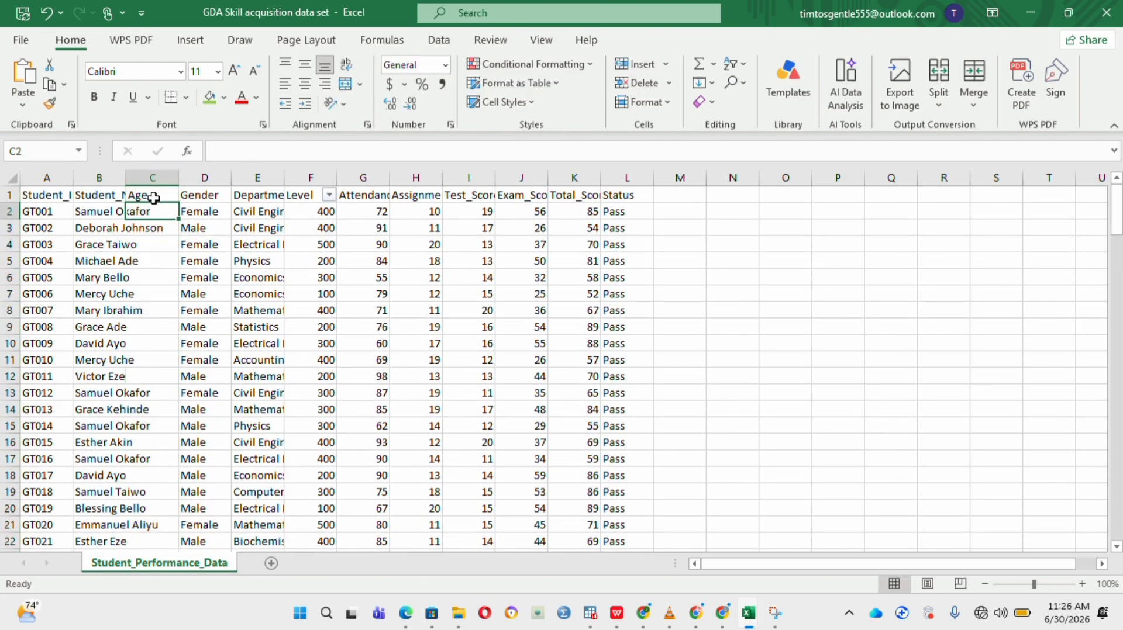
Fill cells C2 through C7 of the Age column with 23, 34, 32, 12, 23 and 25.
type("23")
key("Return")
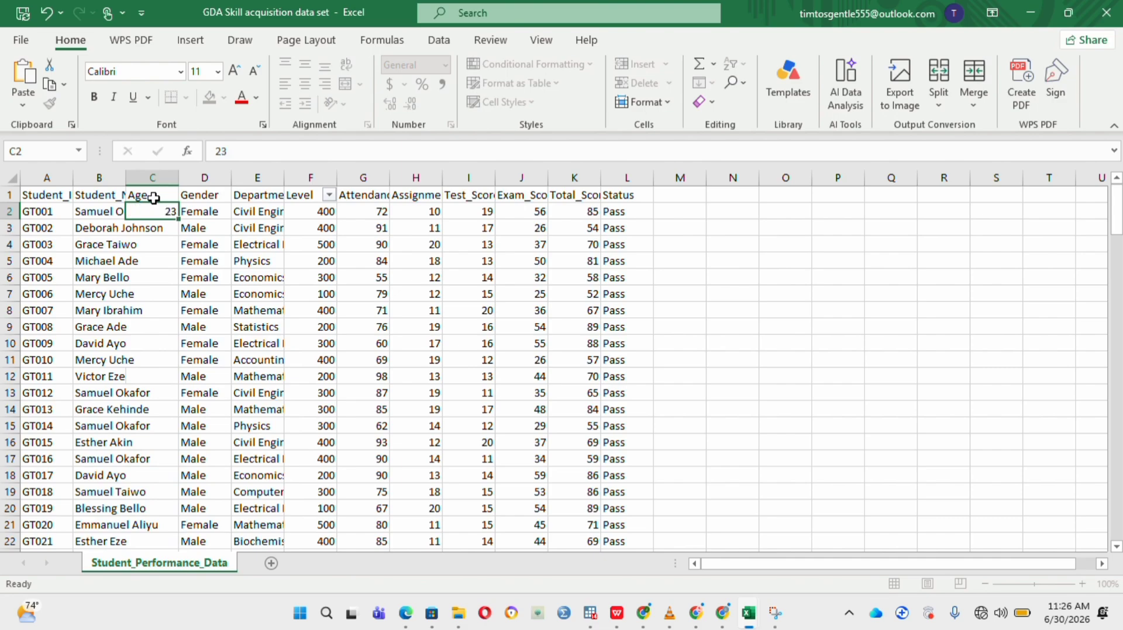
type("34")
key("Return")
type("32")
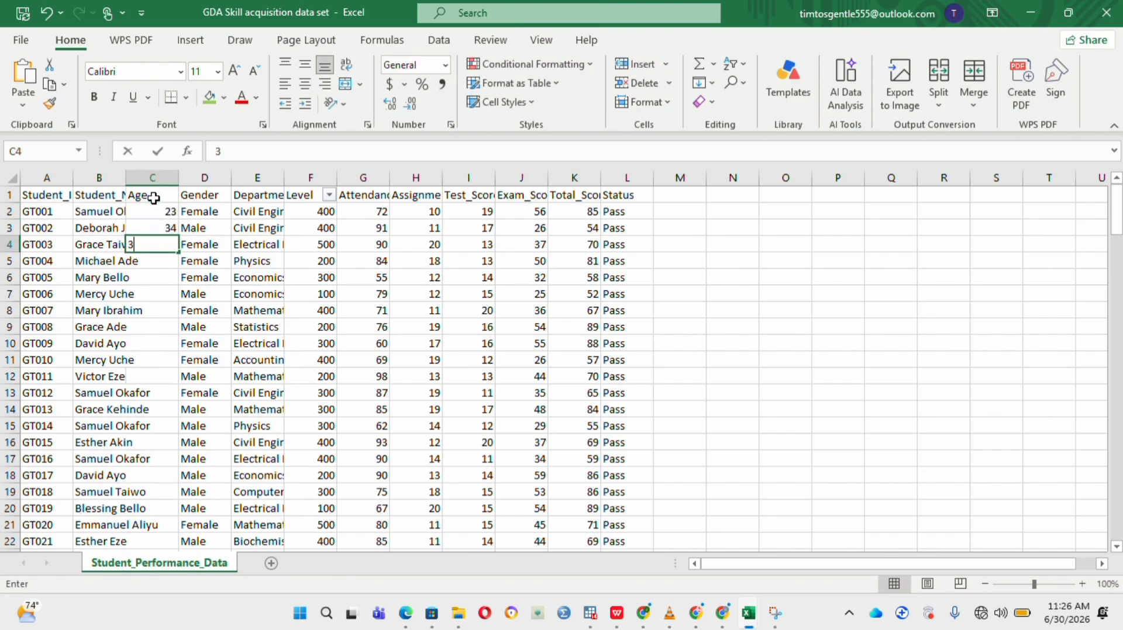
key("Return")
type("12")
key("Return")
type("23")
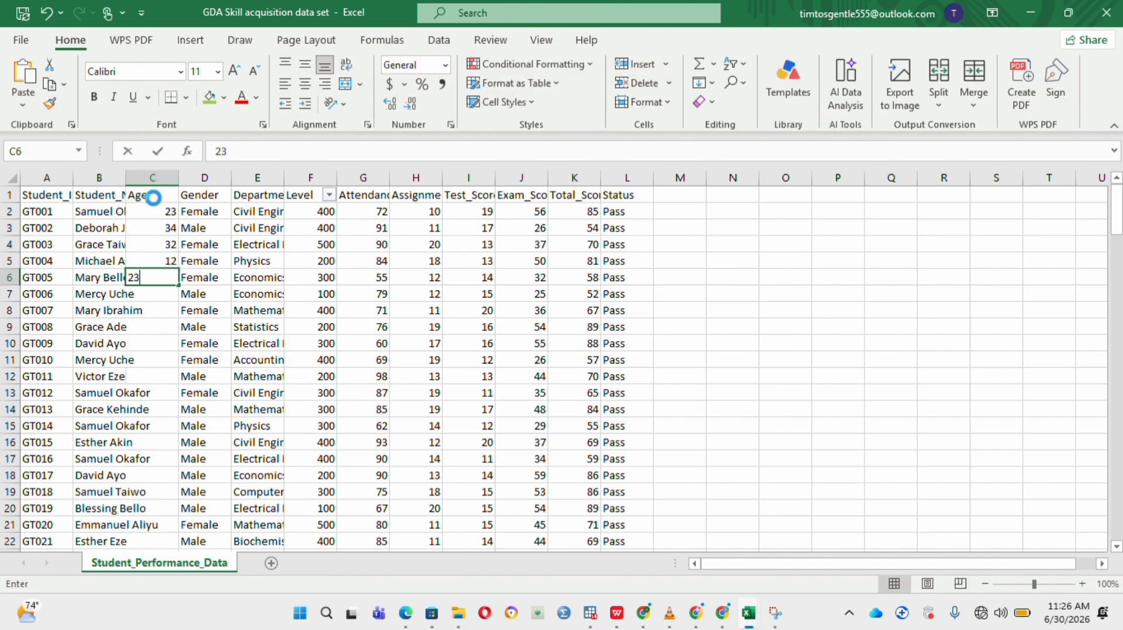
key("Return")
type("25")
key("Return")
key("alt")
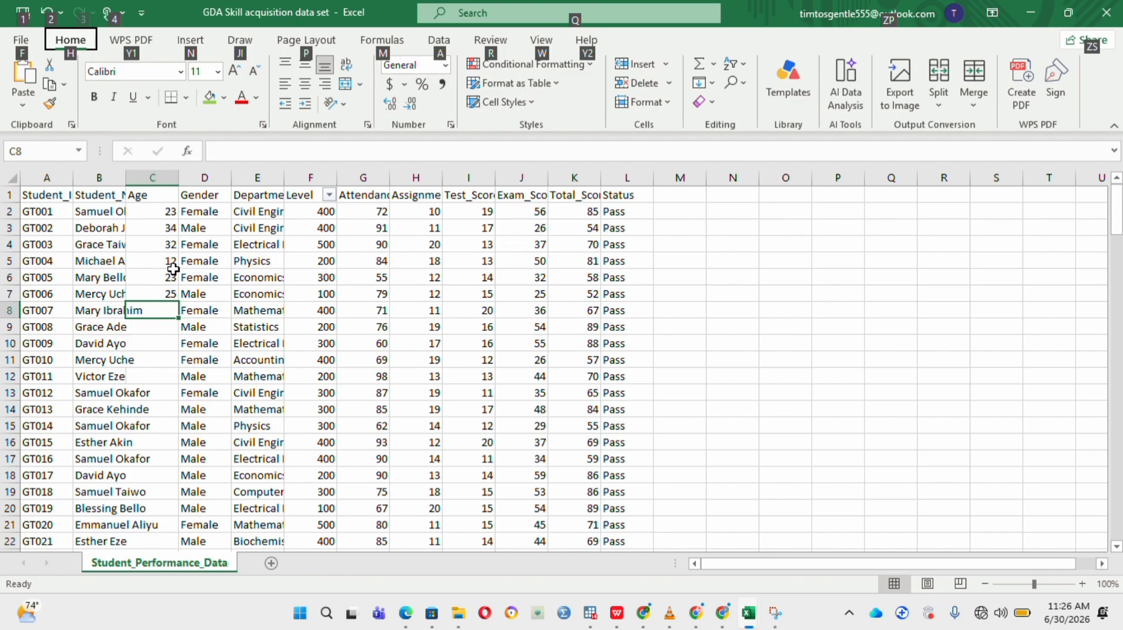
Delete the entire Age column, and undo the deletion.
left_click(151, 190)
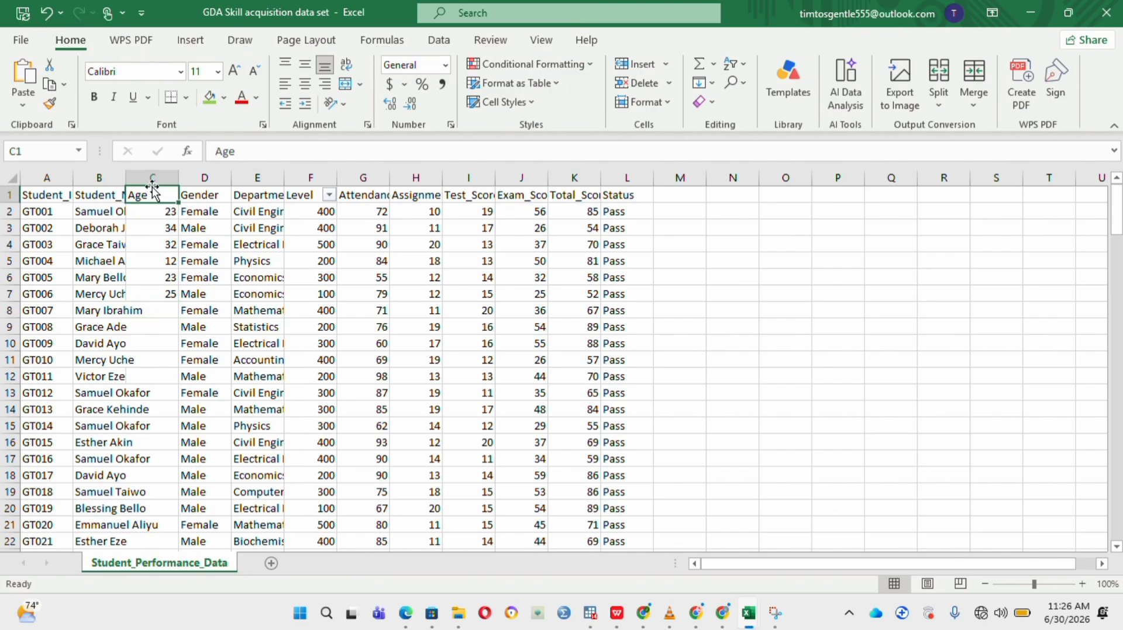
left_click(152, 178)
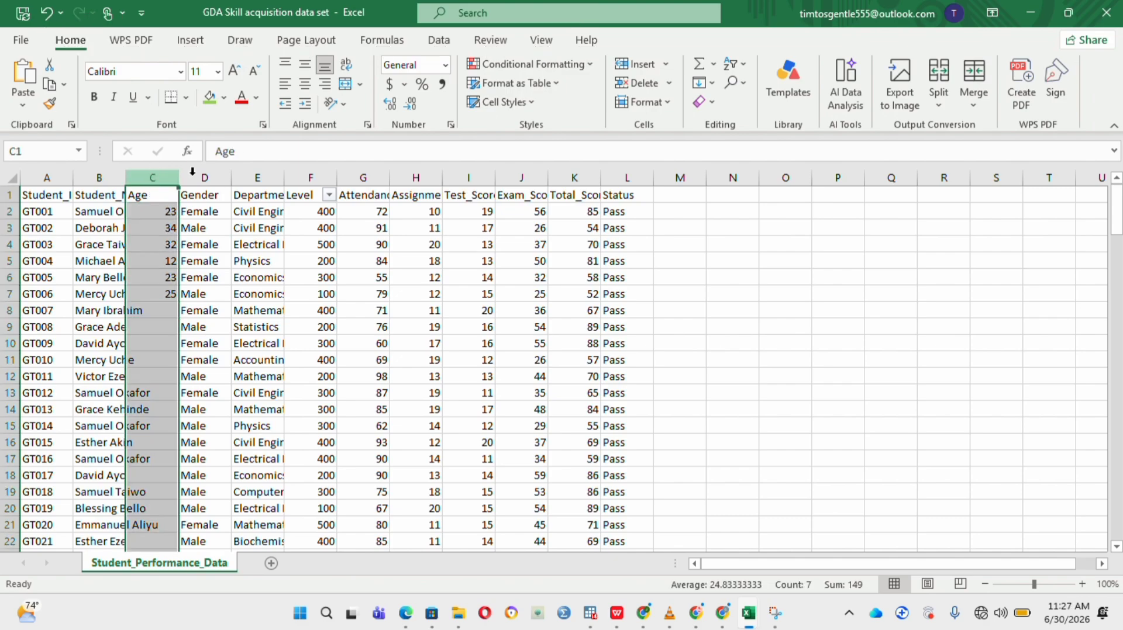
left_click_drag(301, 212, 161, 176)
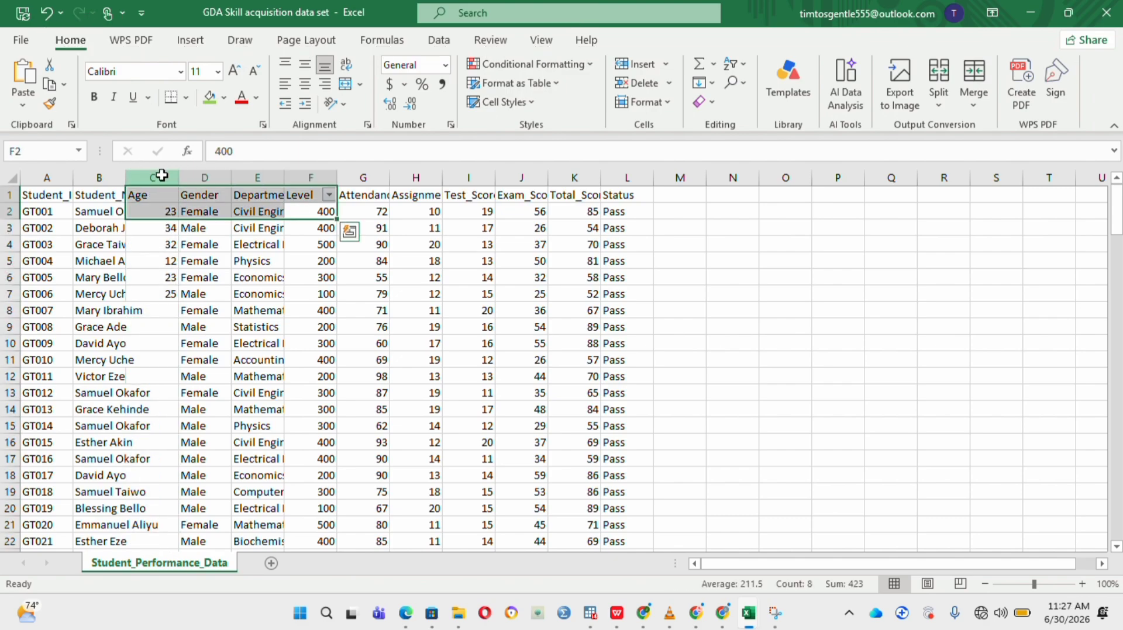
left_click(161, 175)
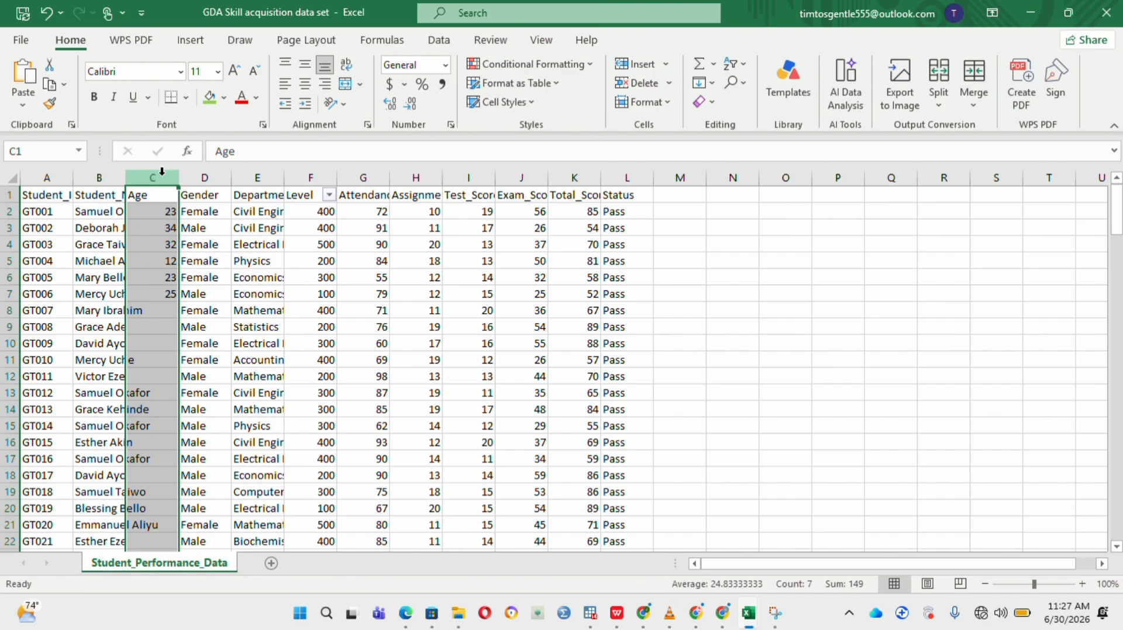
right_click(162, 172)
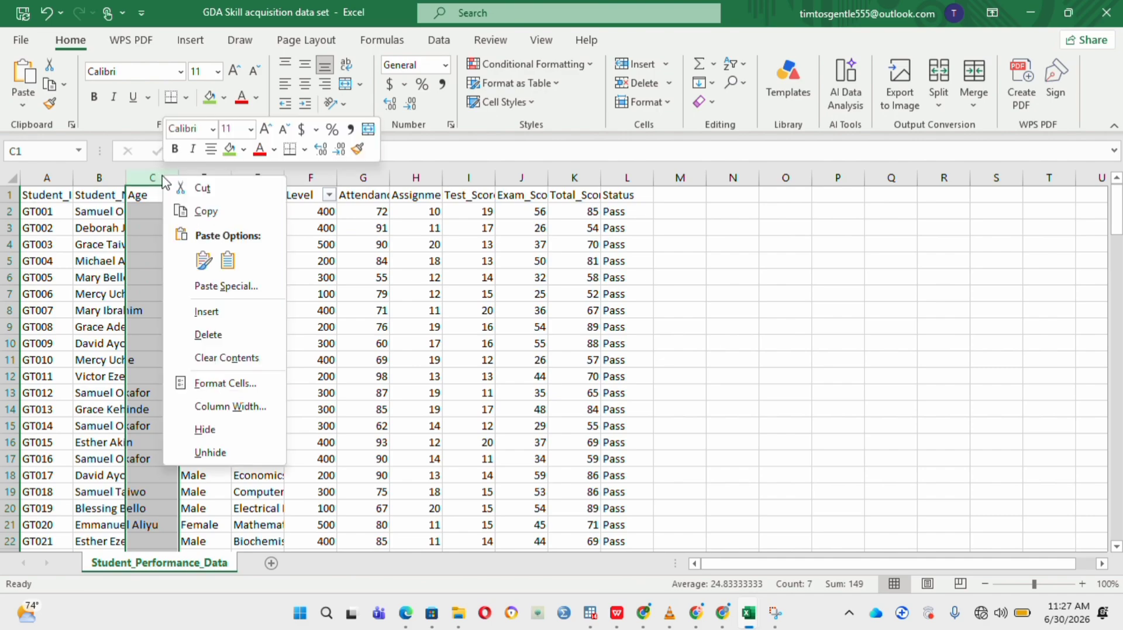
left_click(231, 343)
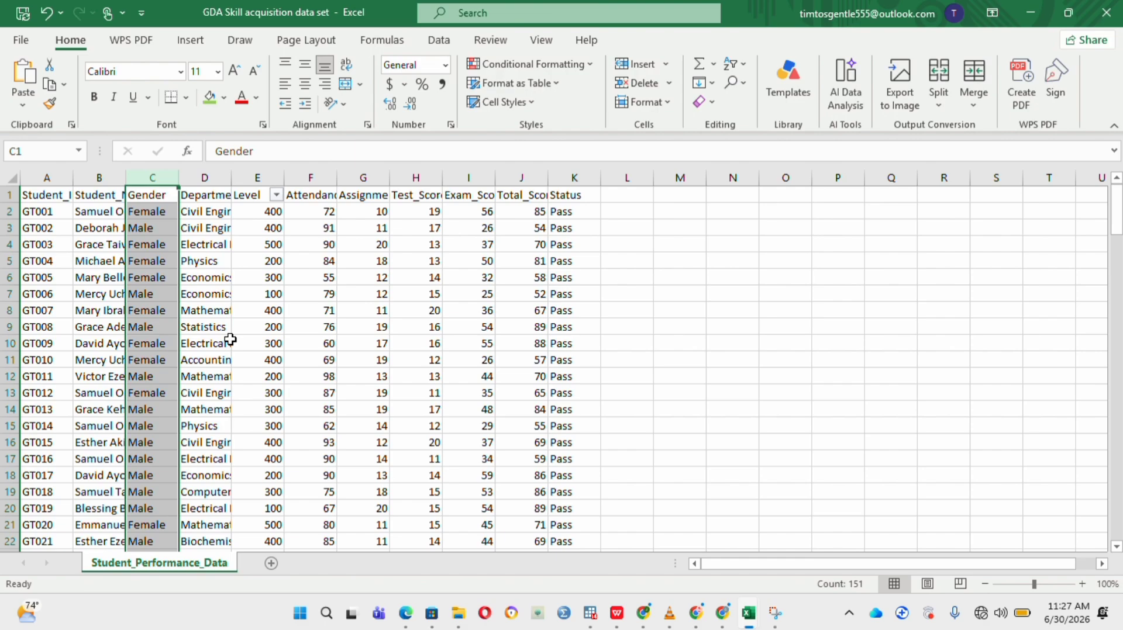
left_click(785, 279)
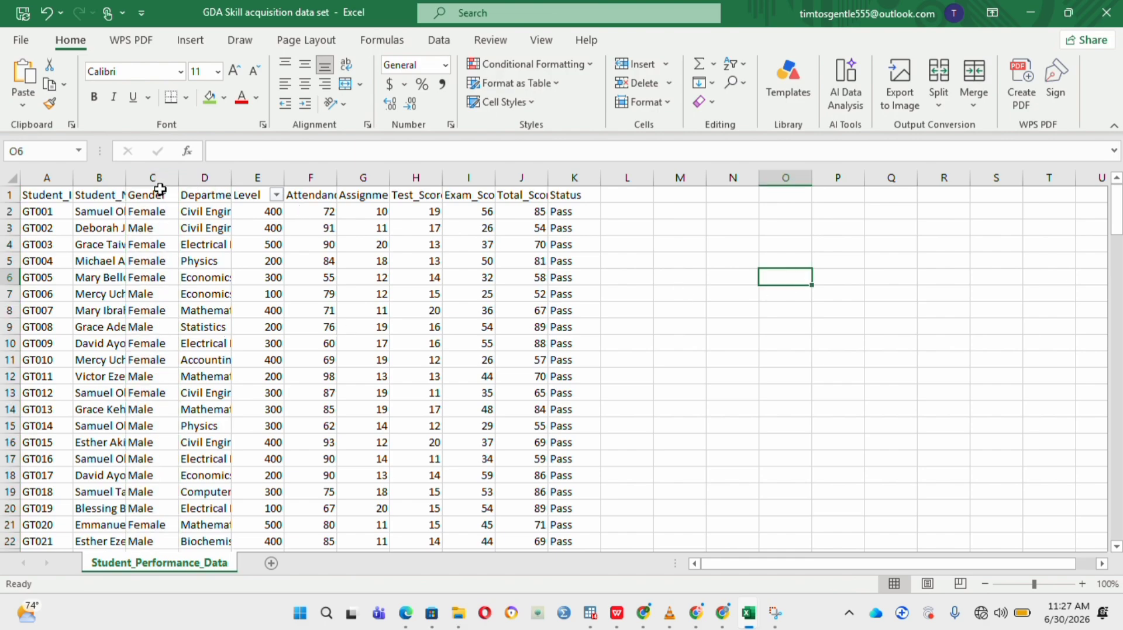
key("ctrl+z")
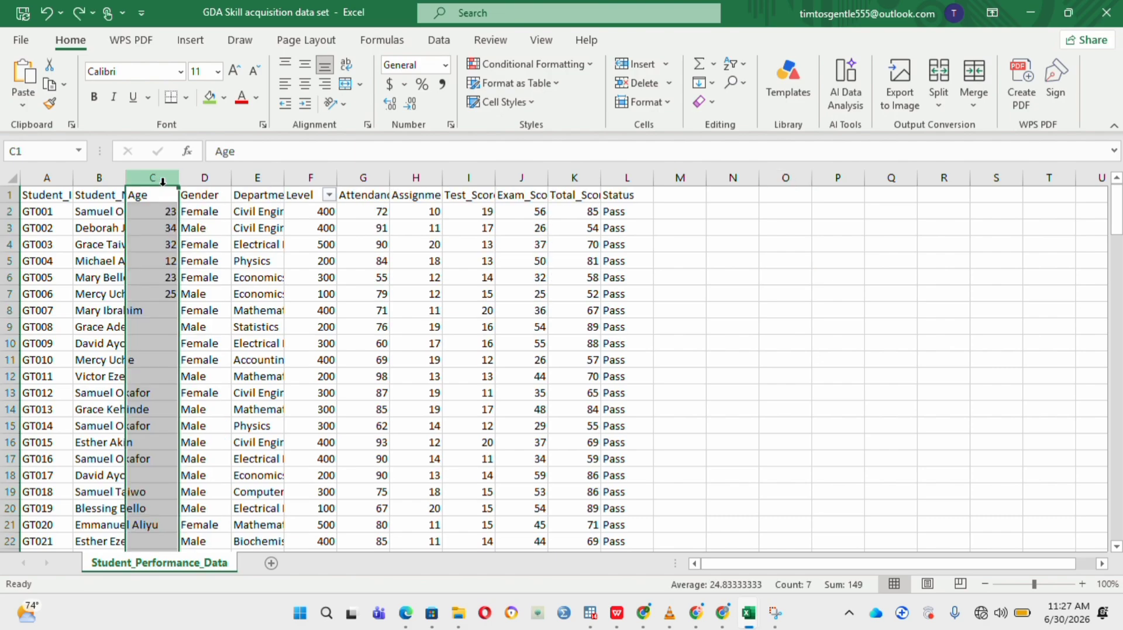
Delete the Age column from the student data, and select an empty cell outside the table.
right_click(156, 174)
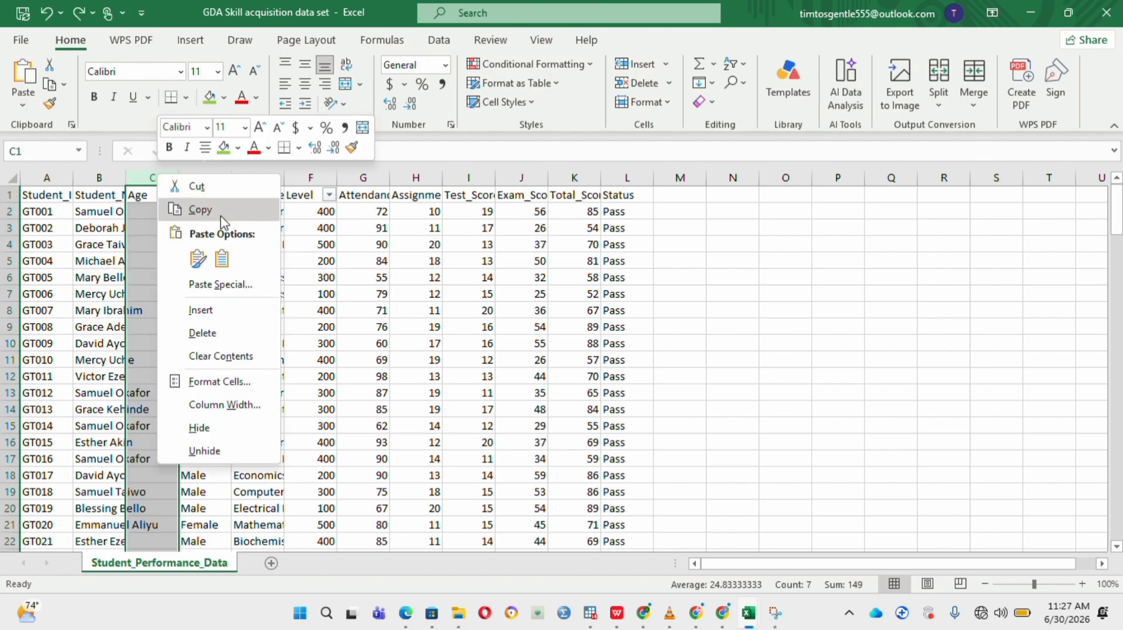
left_click(226, 333)
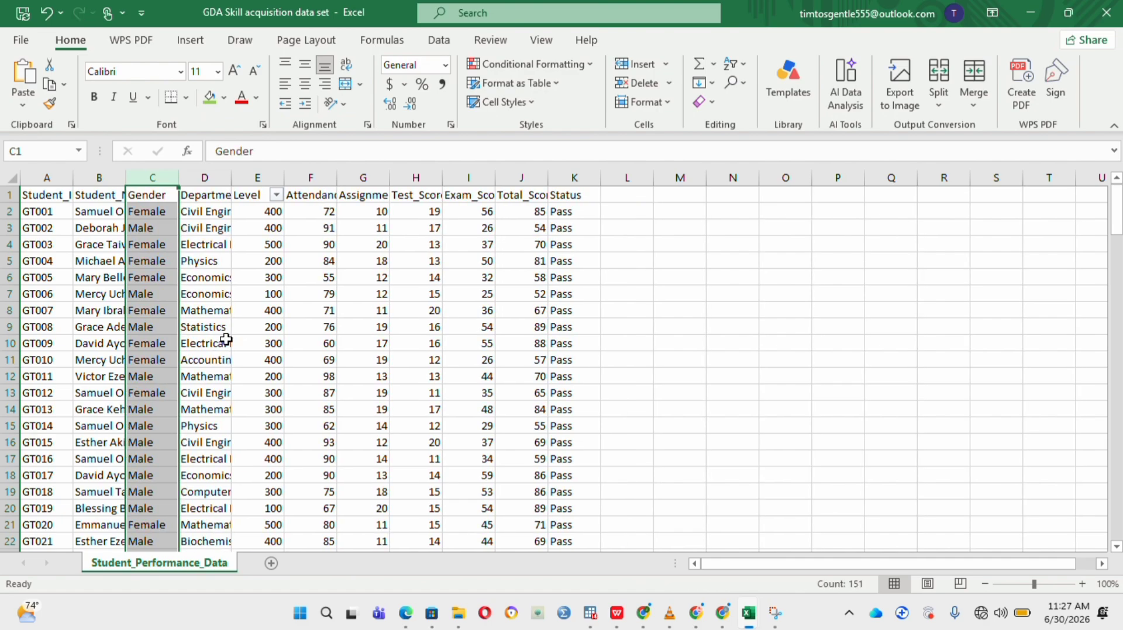
left_click(770, 244)
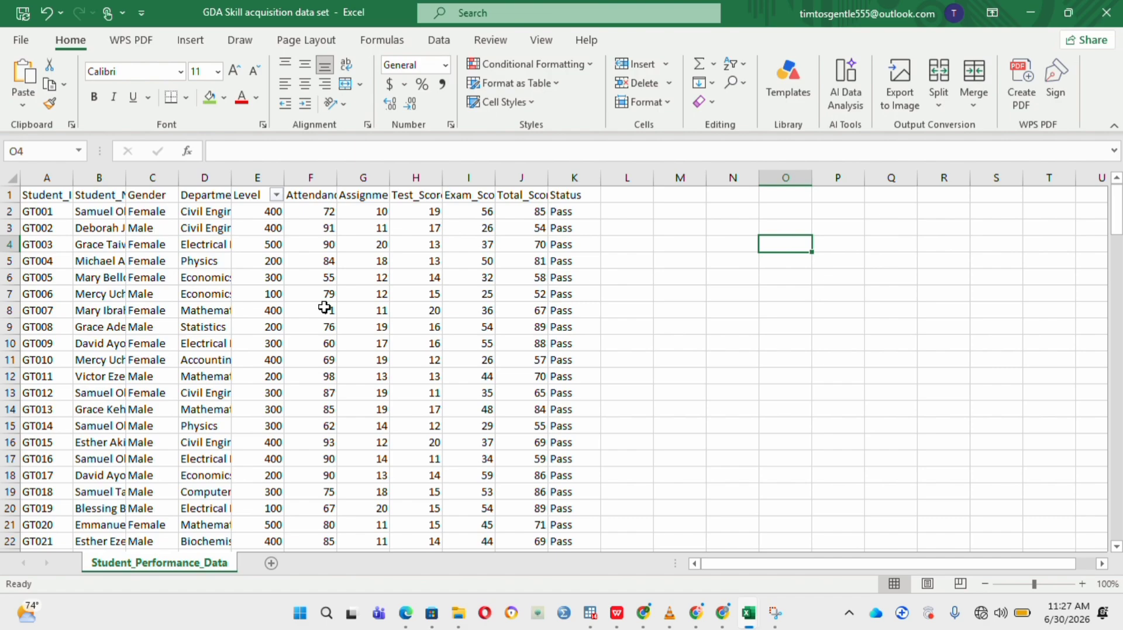
Select the header cells A1:K1, and look over the student records down to the last rows.
left_click(502, 327)
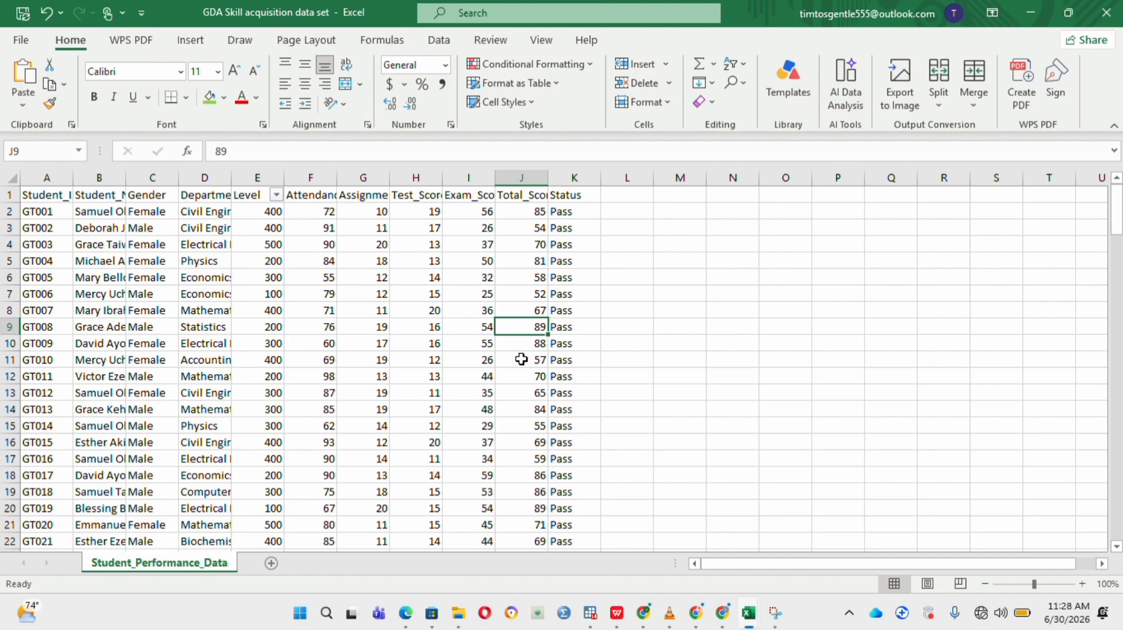
left_click(95, 243)
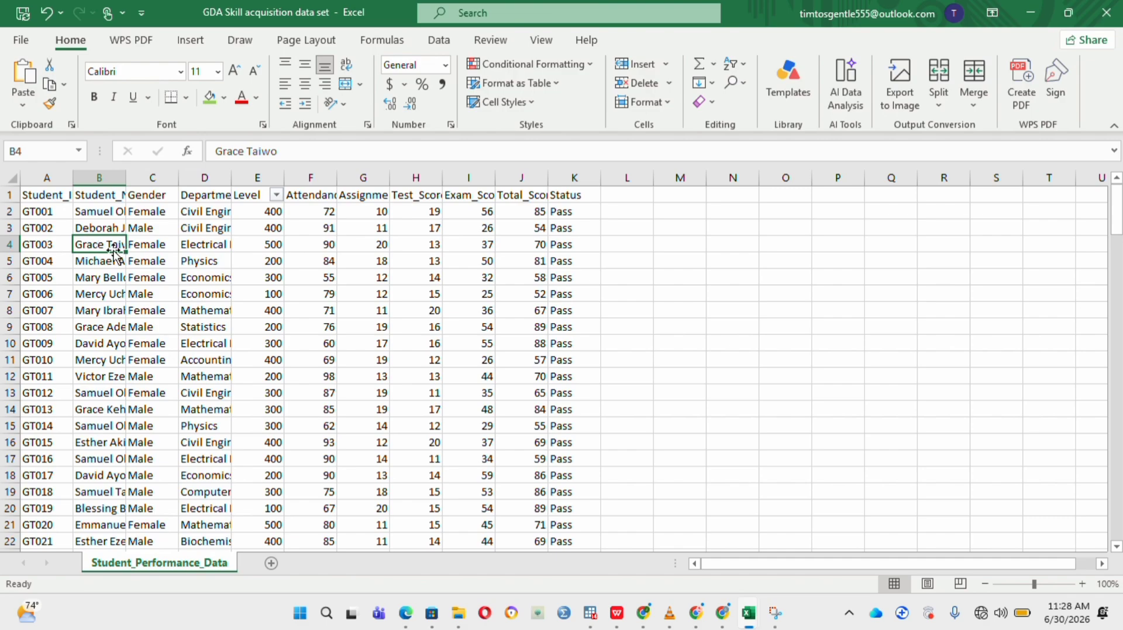
left_click_drag(51, 194, 571, 194)
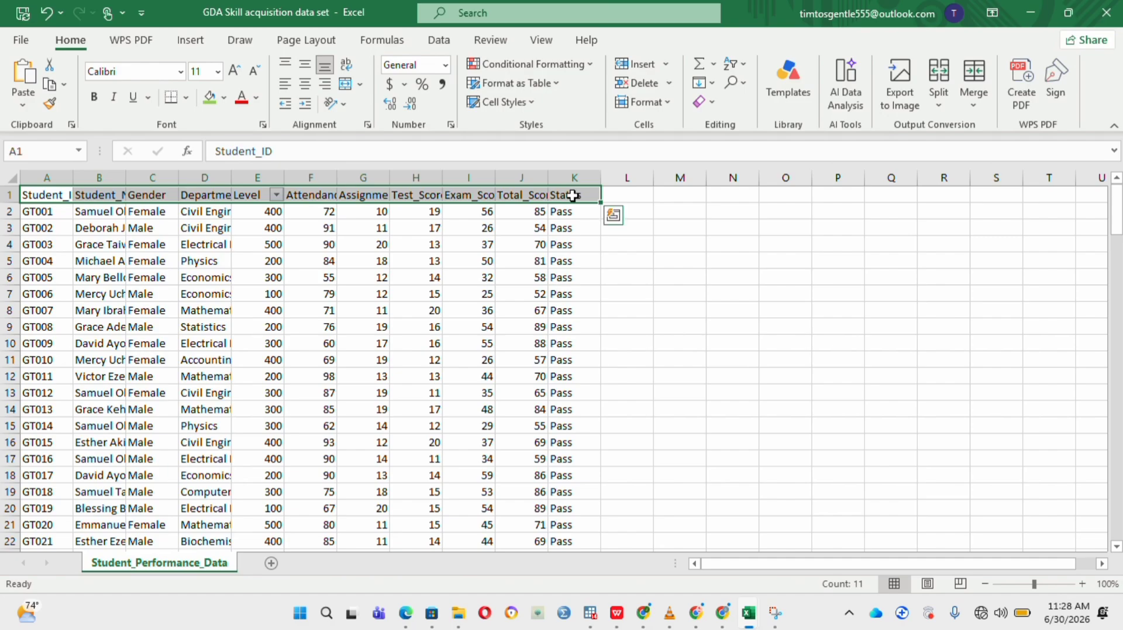
scroll(330, 350, "down", 20)
scroll(333, 350, "down", 13)
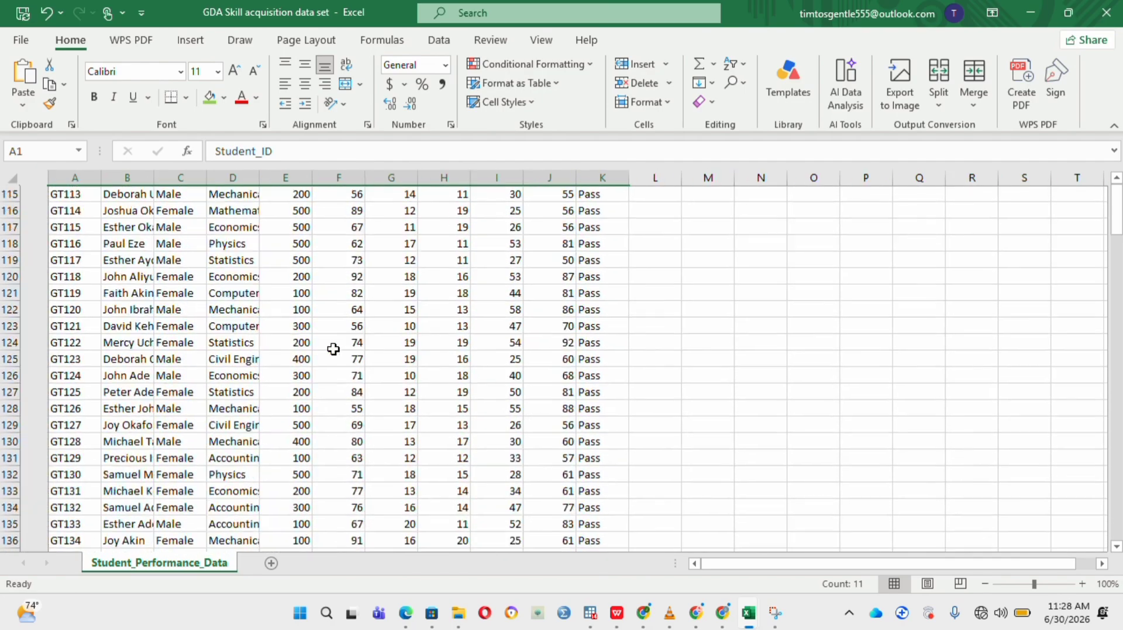
scroll(332, 349, "up", 20)
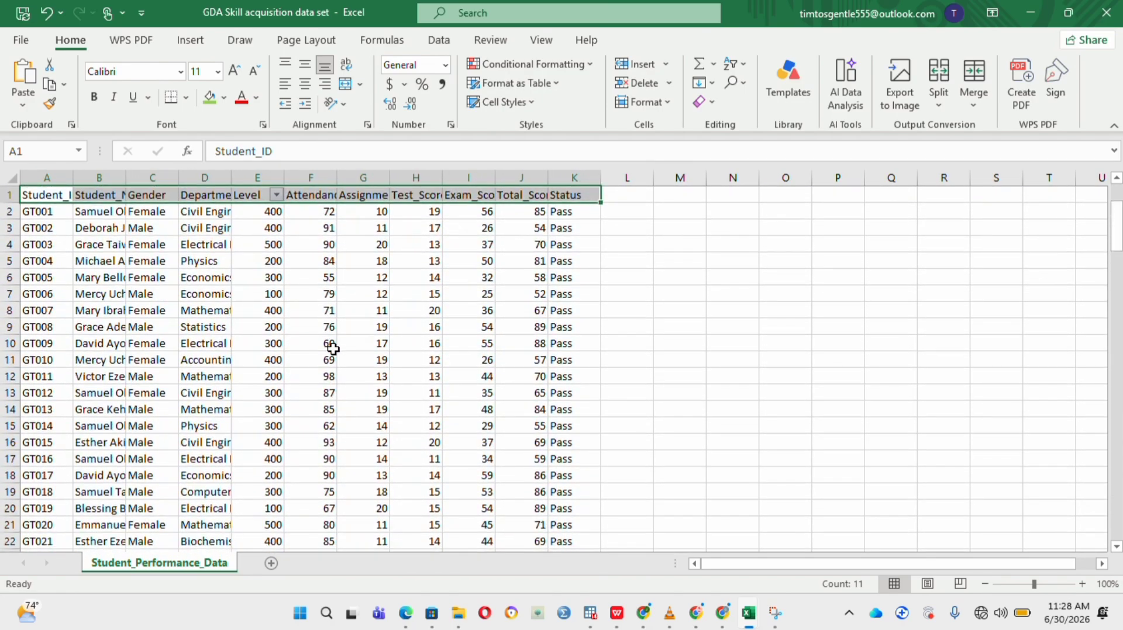
Widen the Student_Name column so the full names fit, and check the names further down.
left_click(87, 230)
left_click(115, 212)
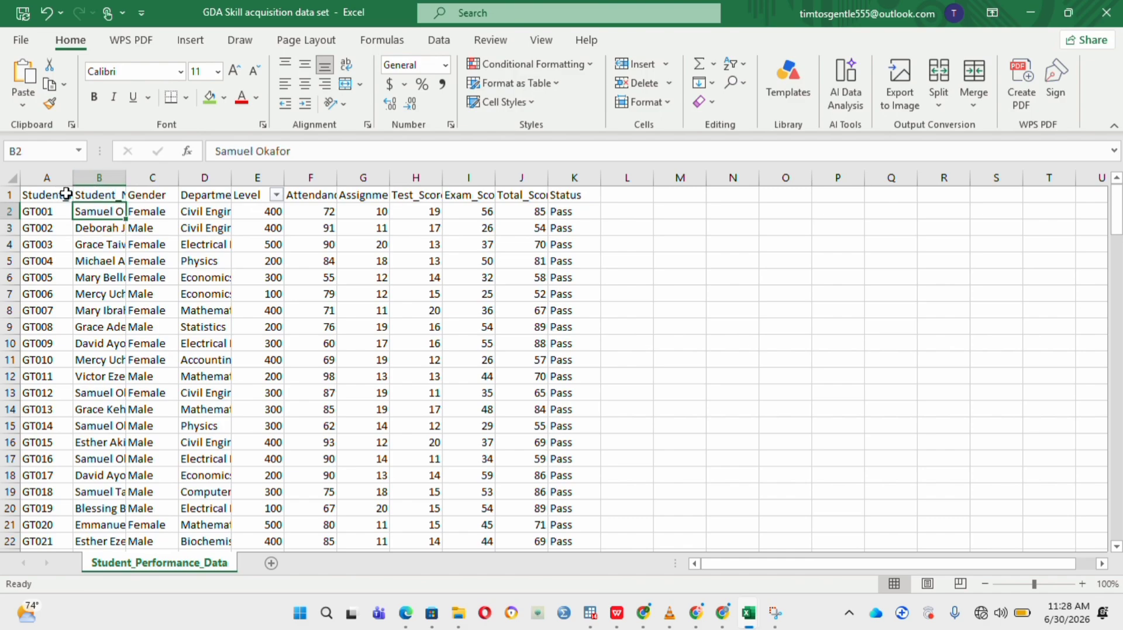
left_click(97, 178)
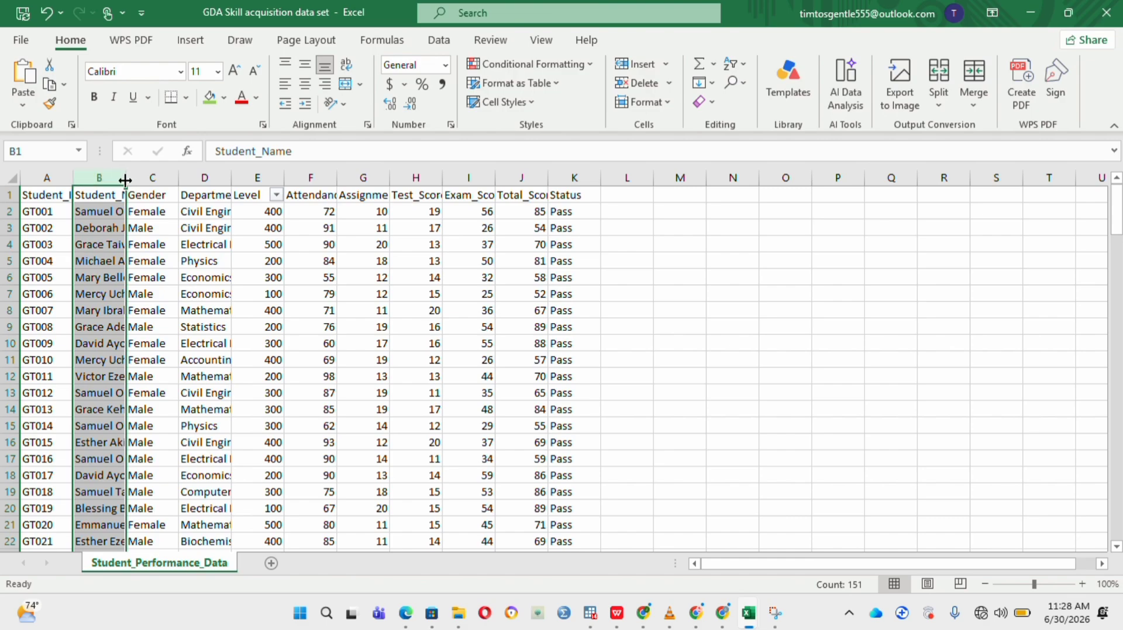
left_click_drag(125, 180, 195, 179)
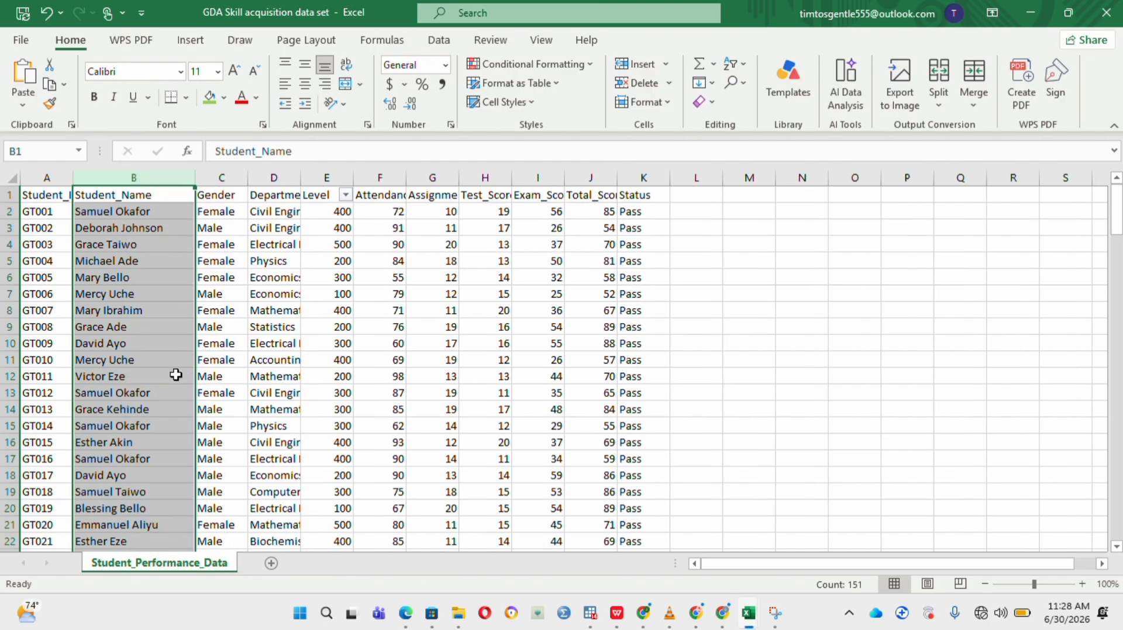
scroll(176, 375, "down", 6)
scroll(176, 375, "down", 3)
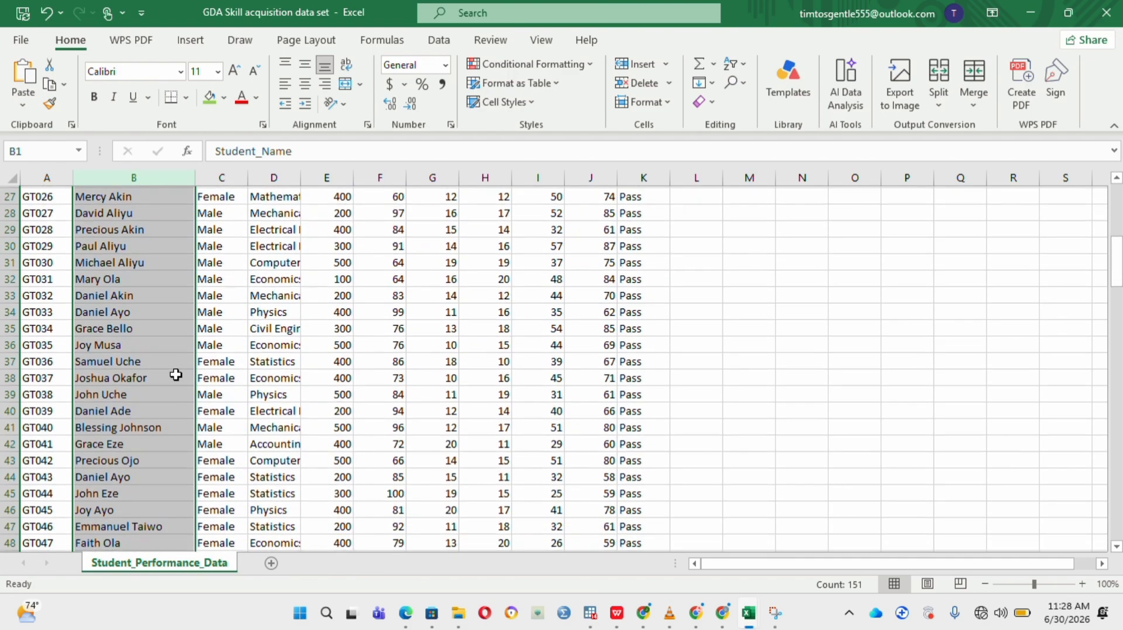
Insert a blank column between Student_ID and Student_Name.
scroll(176, 375, "up", 9)
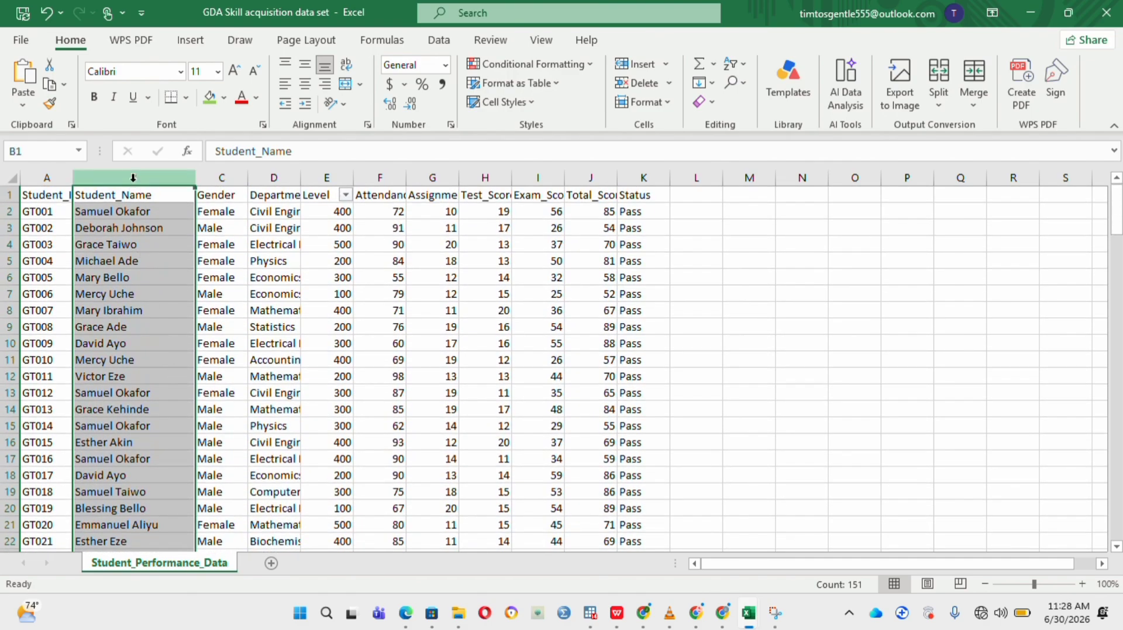
right_click(133, 178)
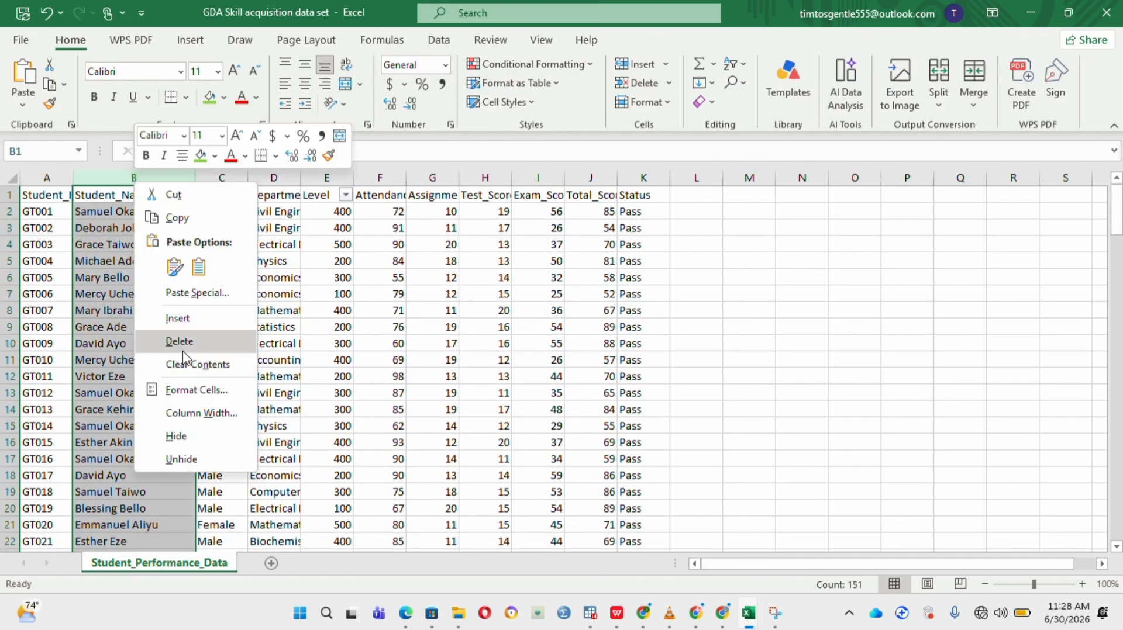
left_click(185, 328)
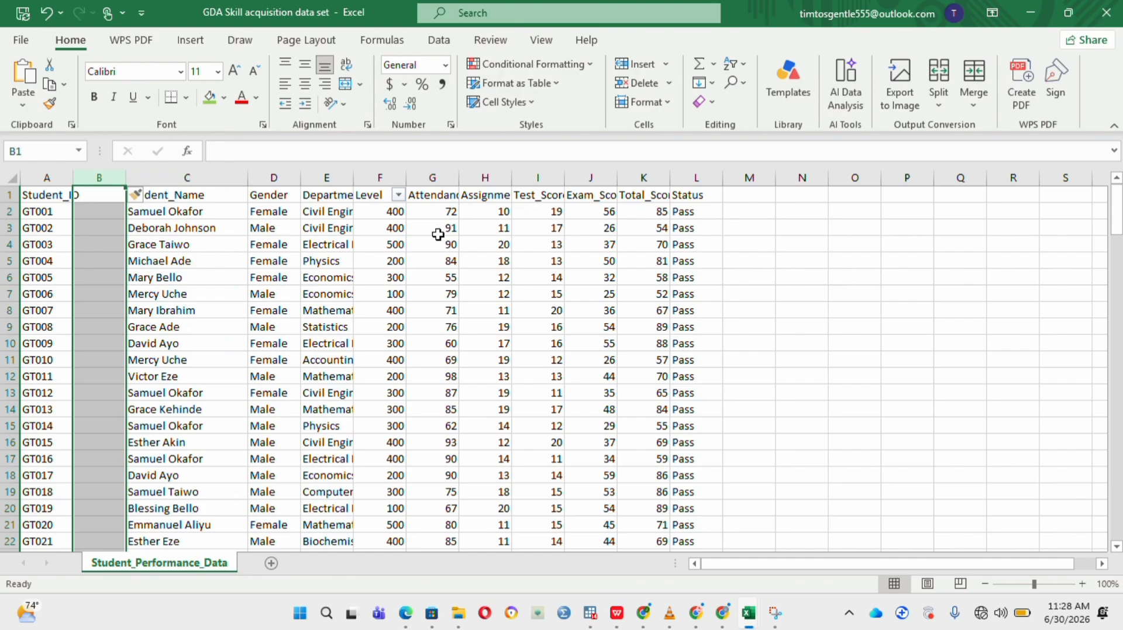
Undo the insertion of the blank column, and set the Student_Name column's width to 25.
key("ctrl+z")
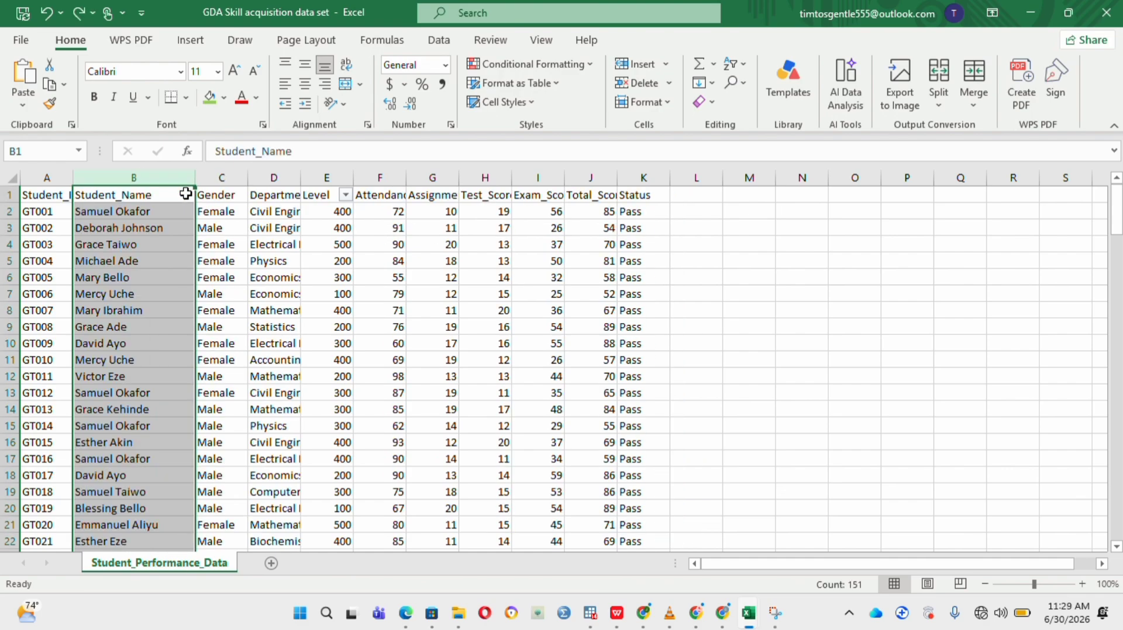
right_click(149, 177)
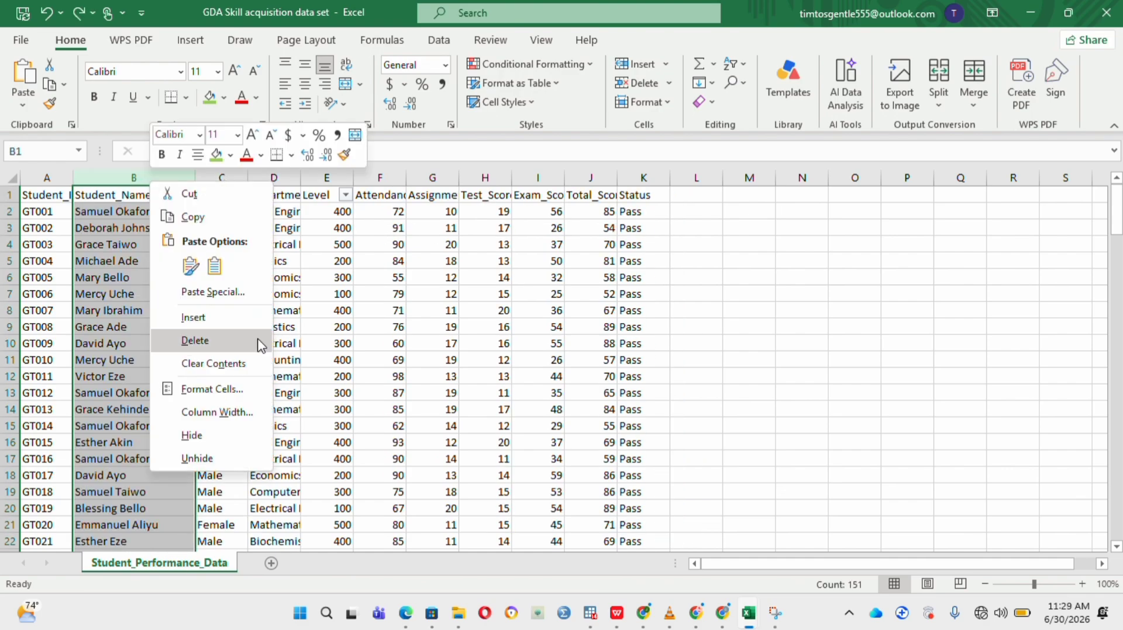
left_click(209, 415)
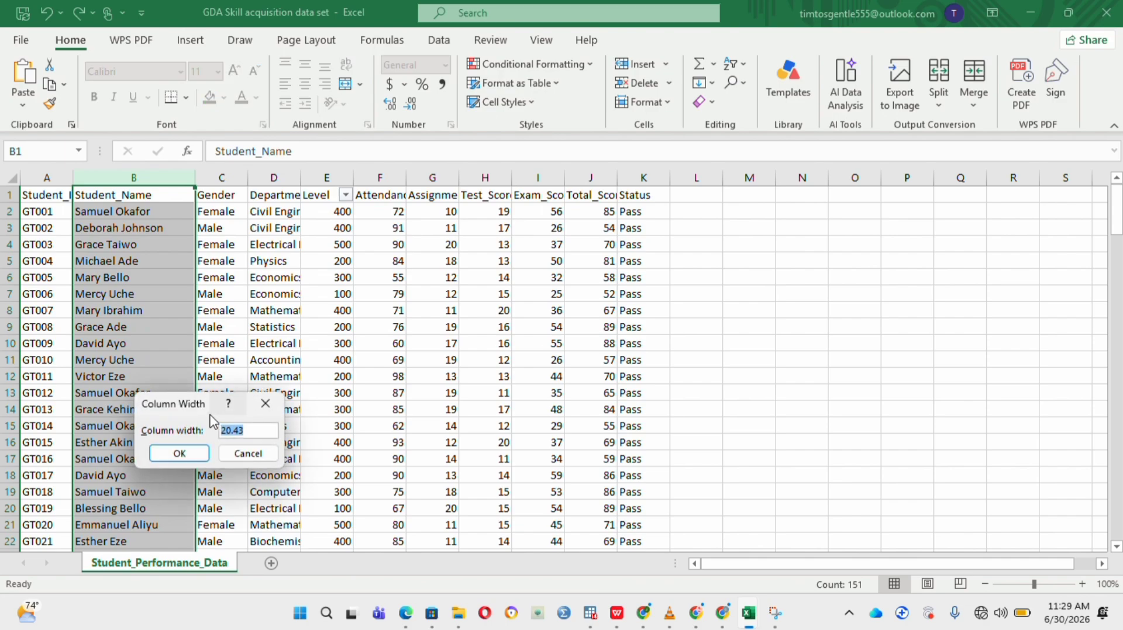
type("25")
key("Return")
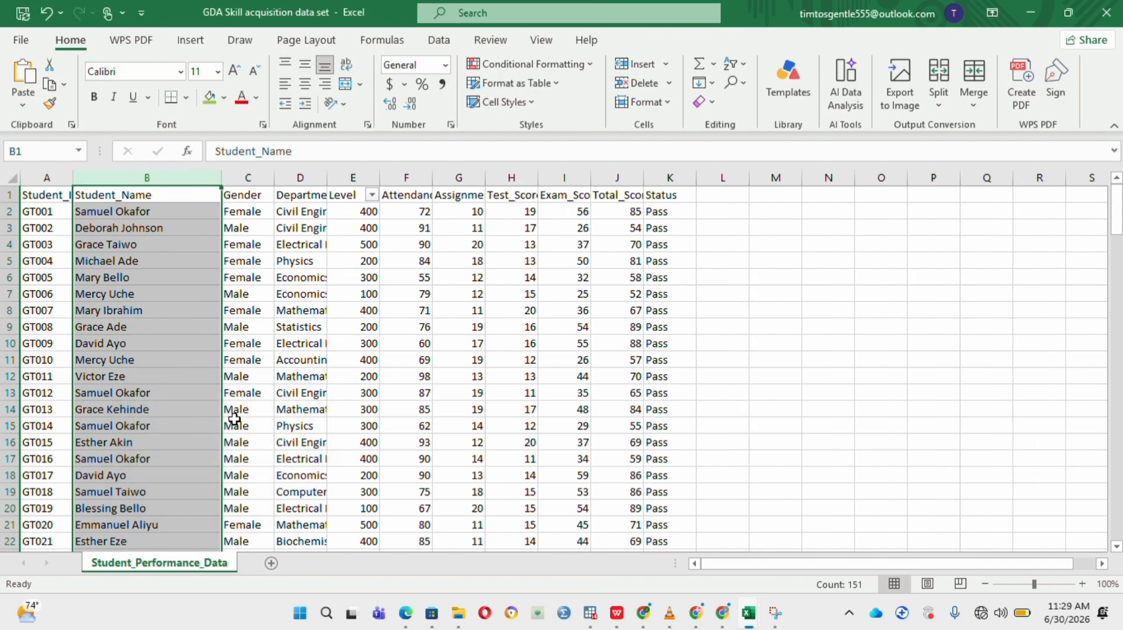
left_click(45, 176)
right_click(44, 176)
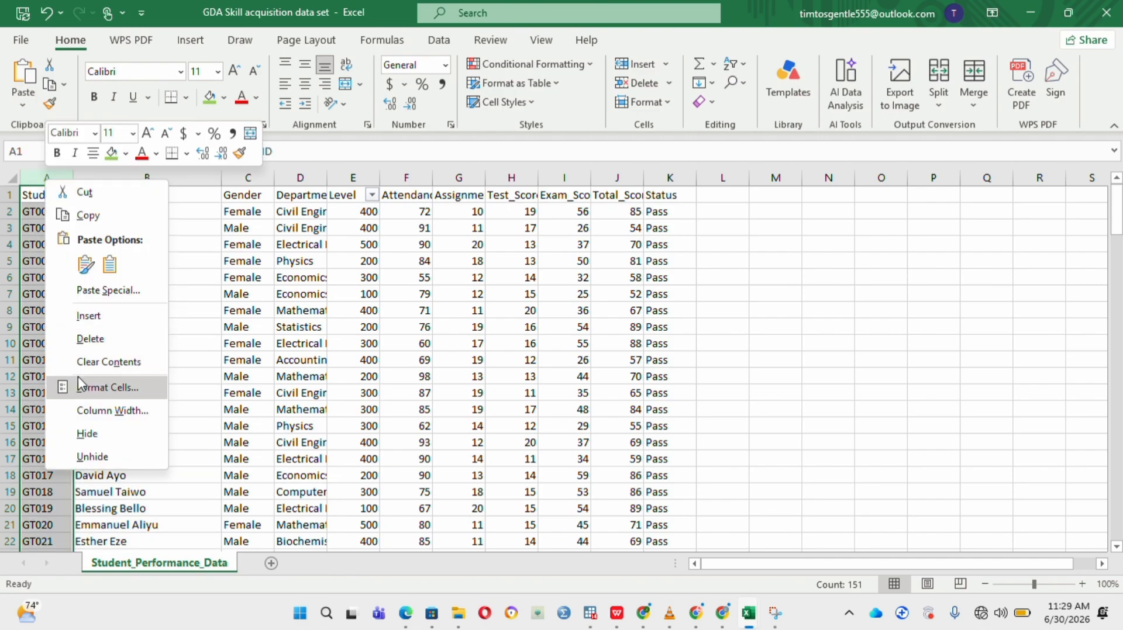
left_click(93, 387)
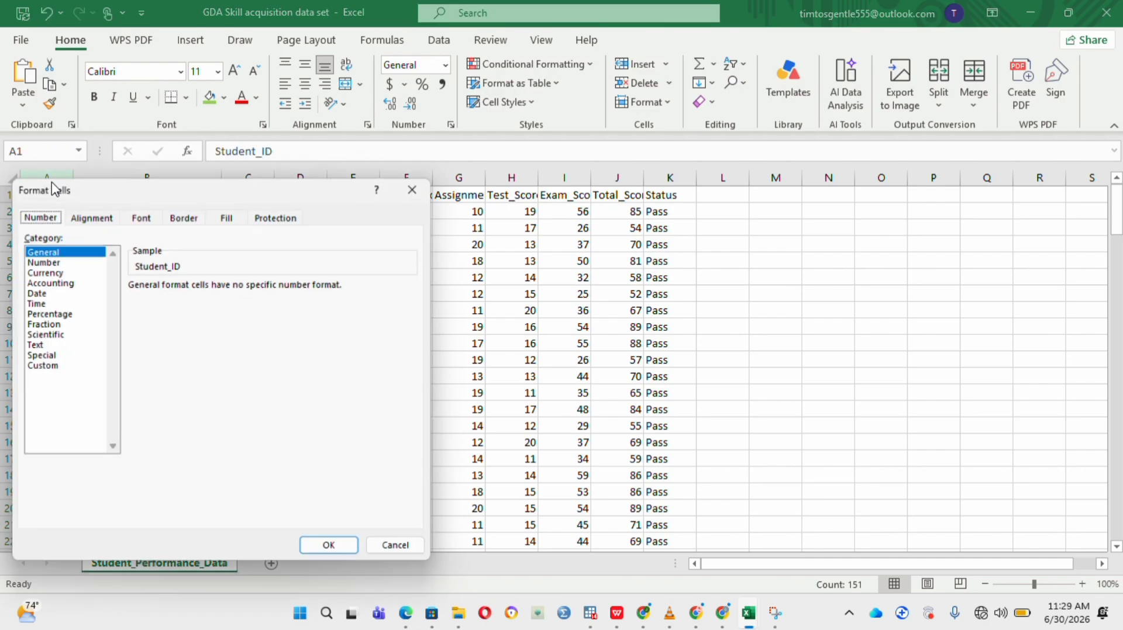
left_click(422, 183)
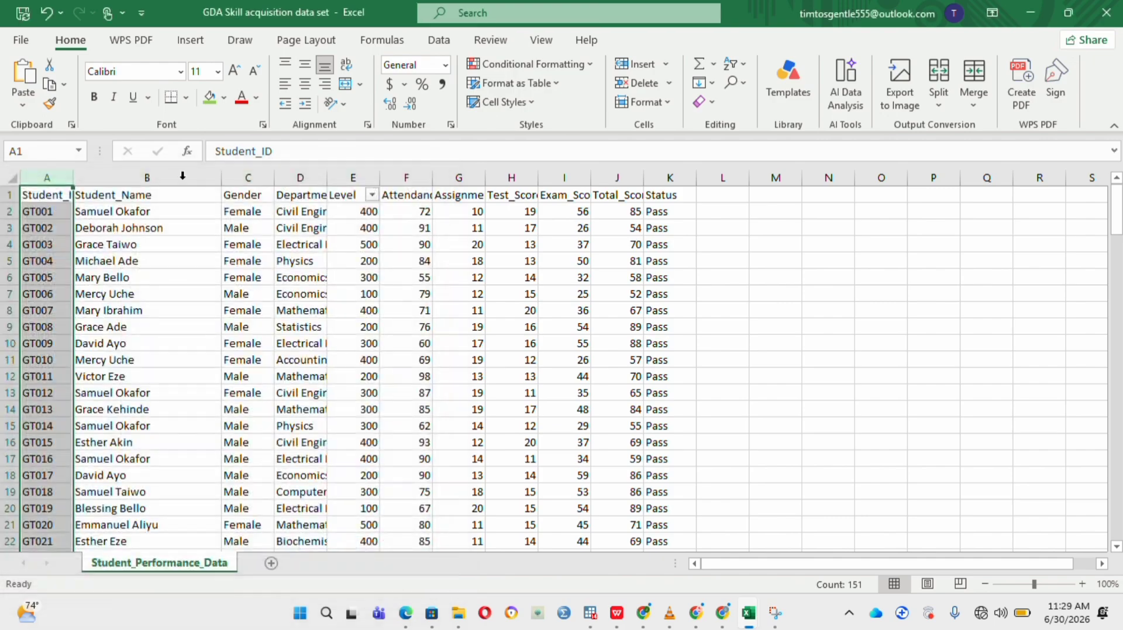
Set the Student_ID column's width to 23.
right_click(52, 178)
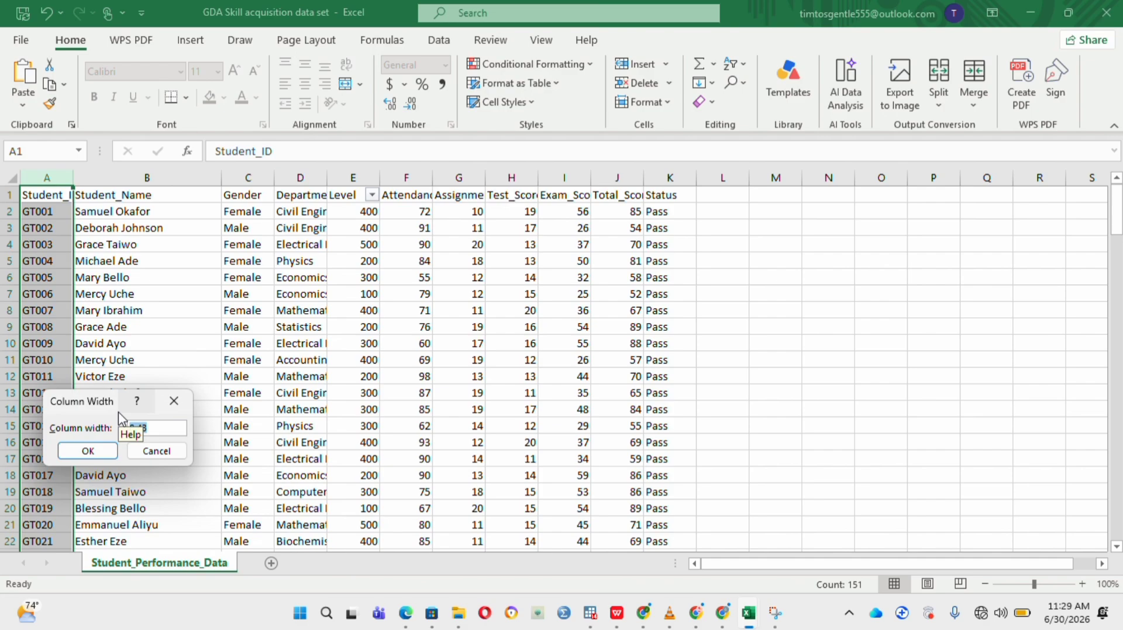
type("1")
key("Return")
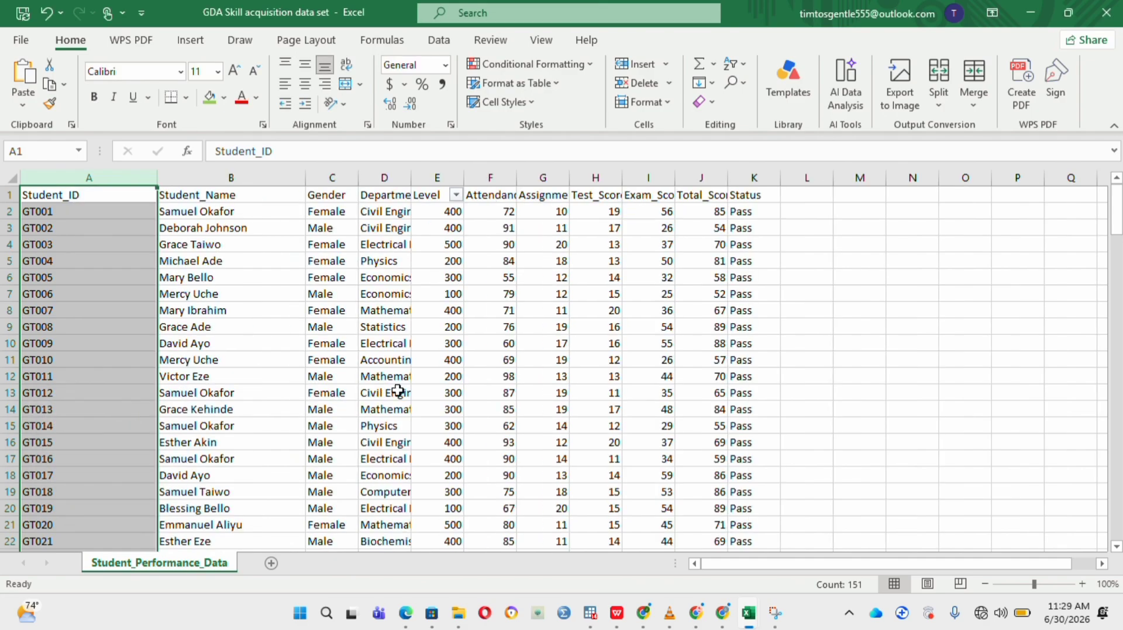
scroll(398, 391, "down", 1)
scroll(398, 392, "up", 1)
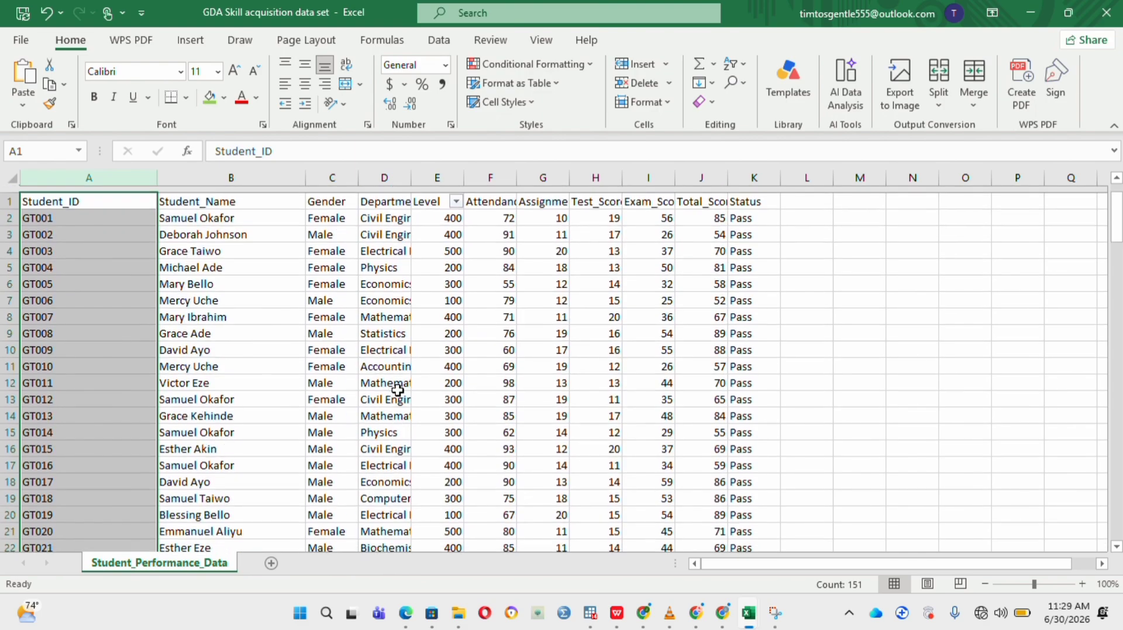
Select the student data from A1 to K40, and release the selection by selecting an empty cell outside the table.
left_click_drag(45, 191, 752, 453)
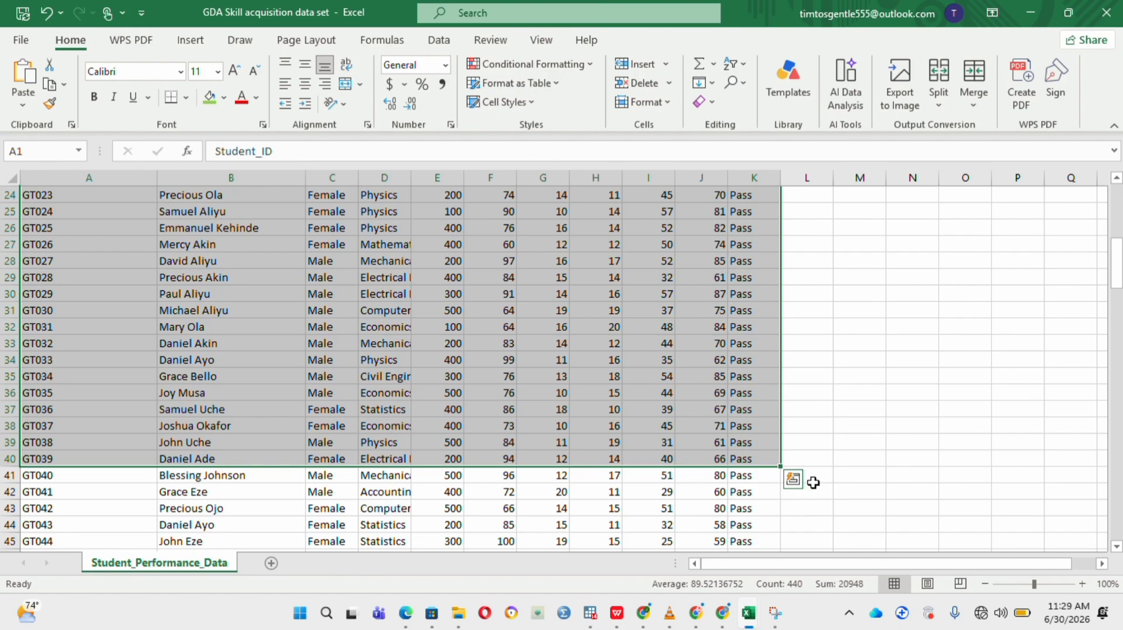
left_click(876, 468)
scroll(876, 471, "up", 8)
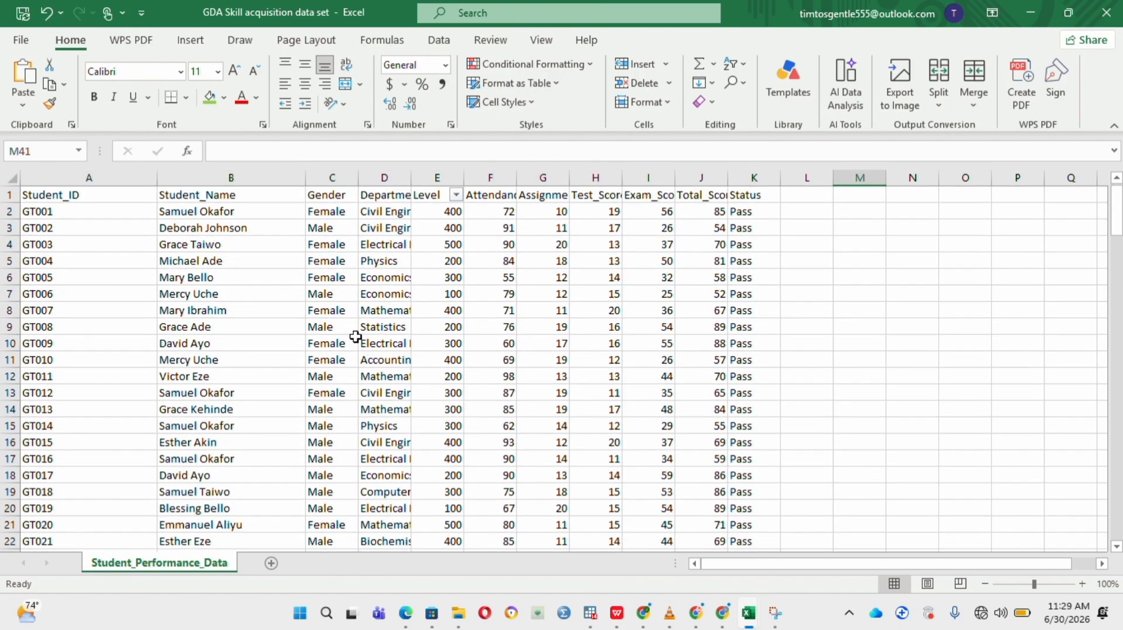
Set the Student_ID column's width to 15, and select its header cell.
left_click(95, 176)
right_click(95, 176)
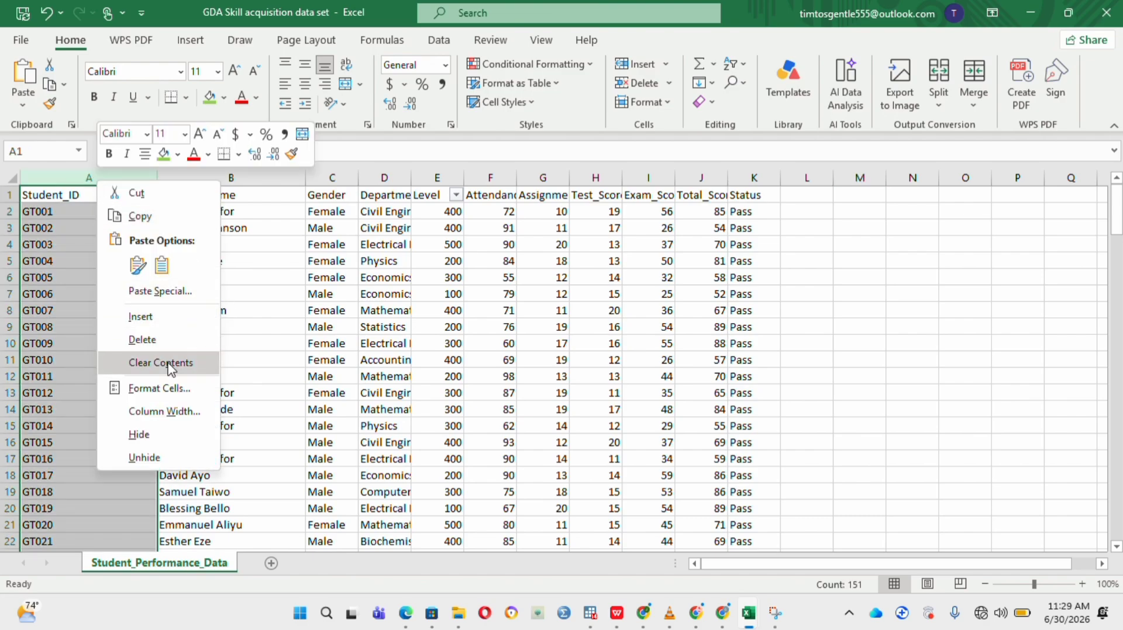
left_click(170, 412)
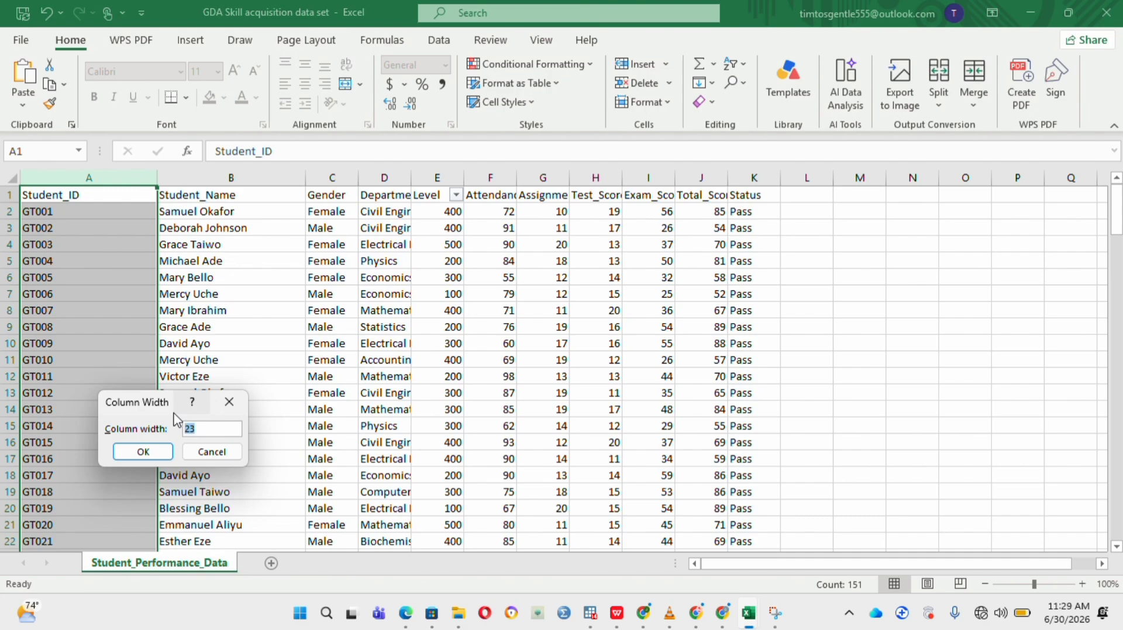
type("15")
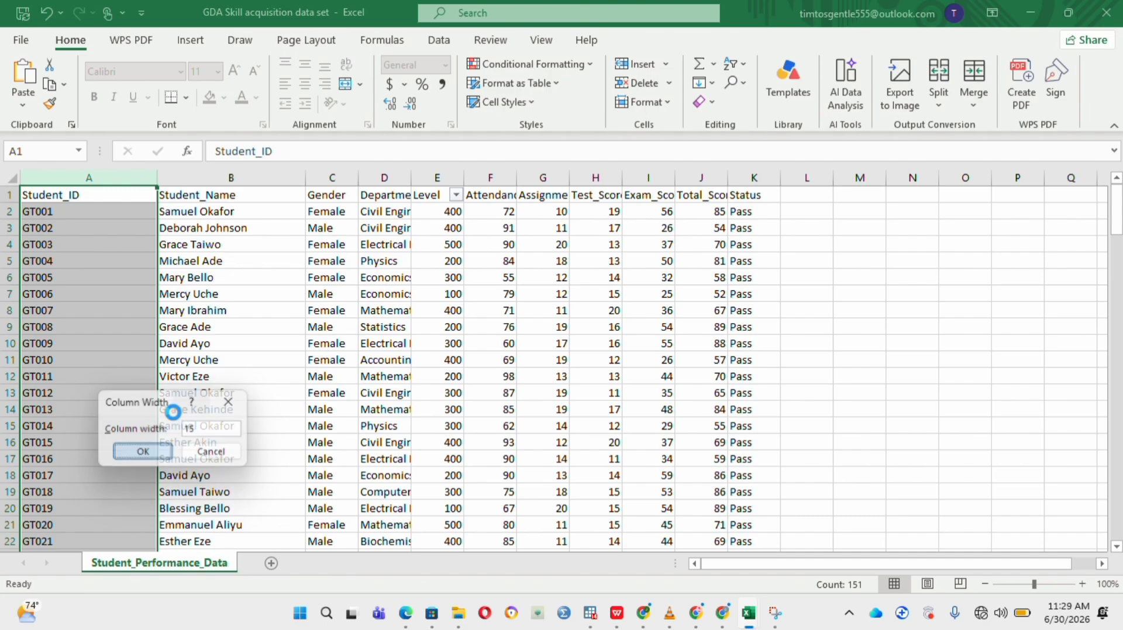
key("Return")
left_click(32, 197)
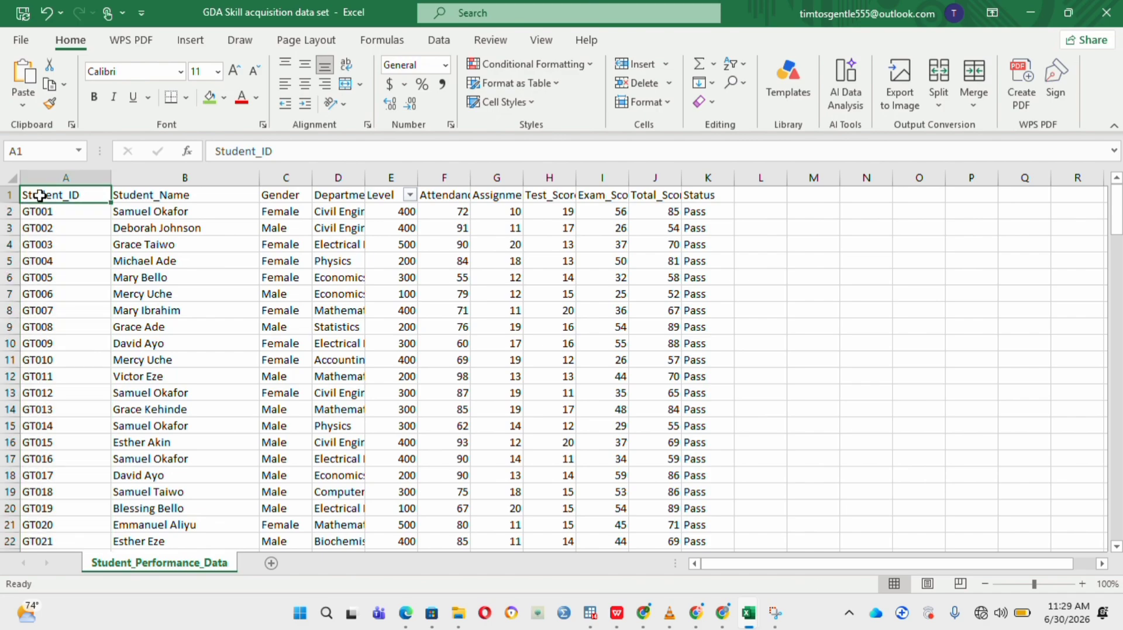
Select the whole header row, and go through the columns from Student_ID to Status by selecting each one individually.
left_click(3, 195)
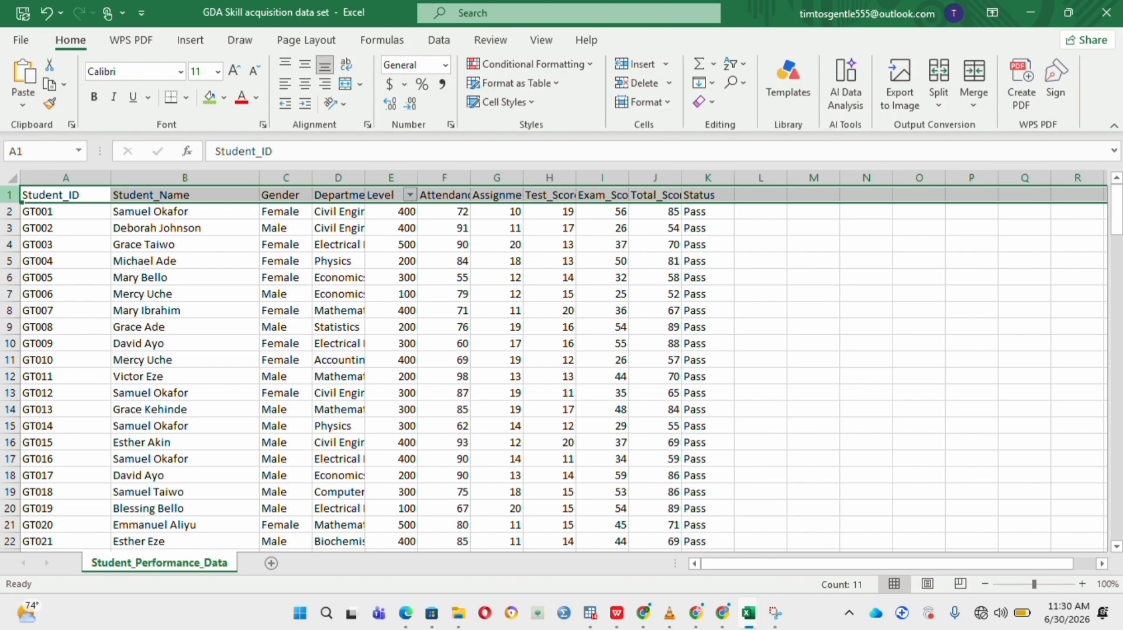
left_click(57, 176)
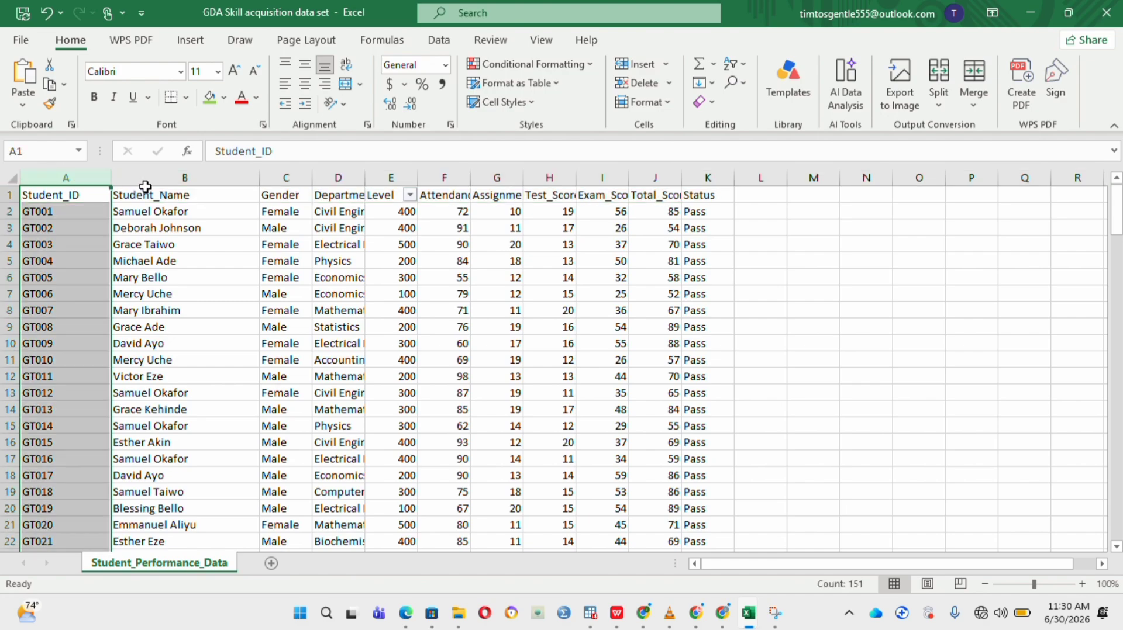
left_click(175, 174)
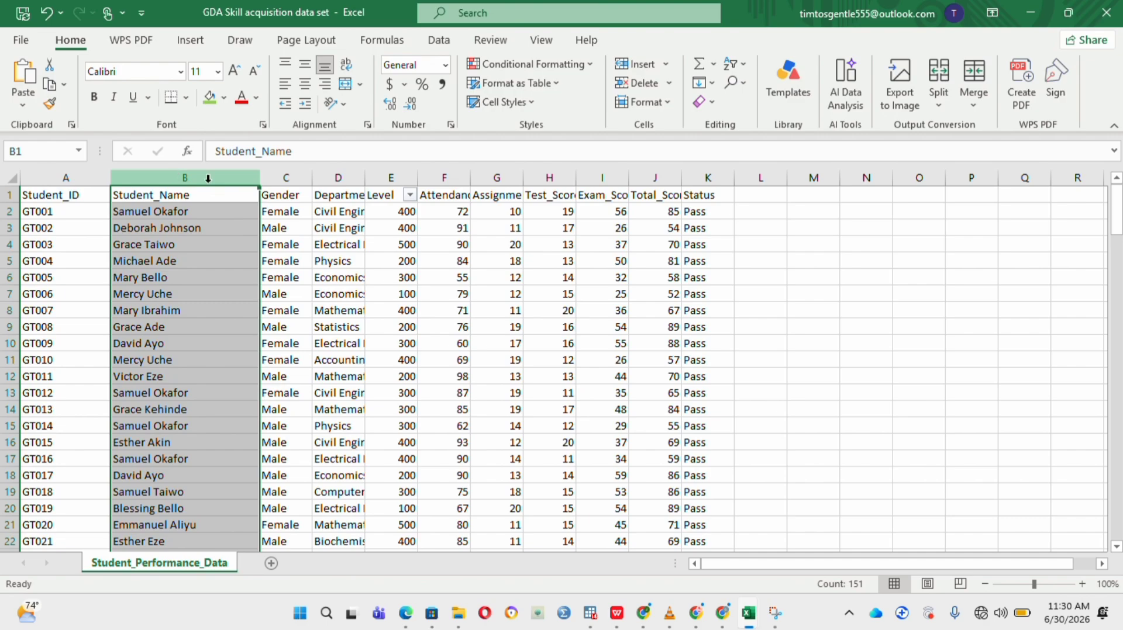
left_click(275, 176)
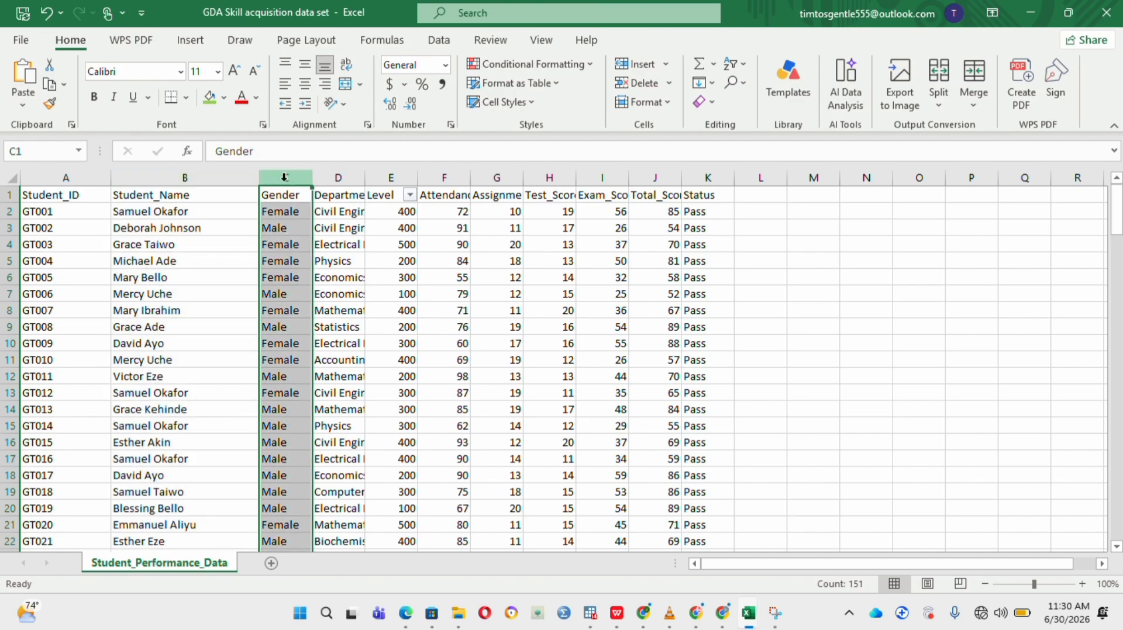
left_click(338, 177)
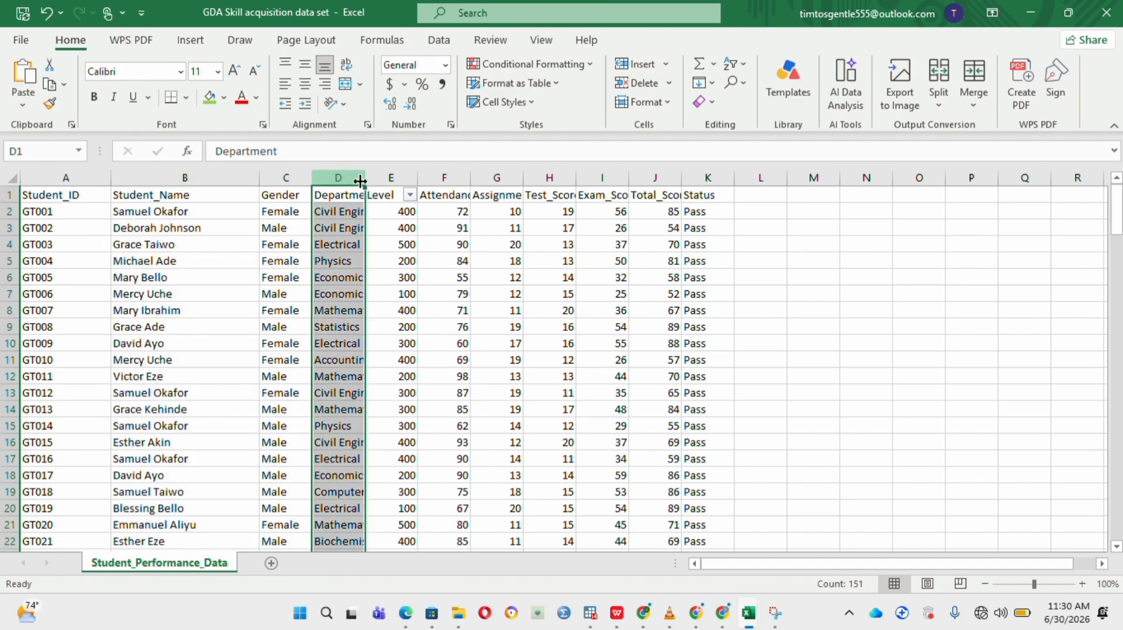
left_click(399, 178)
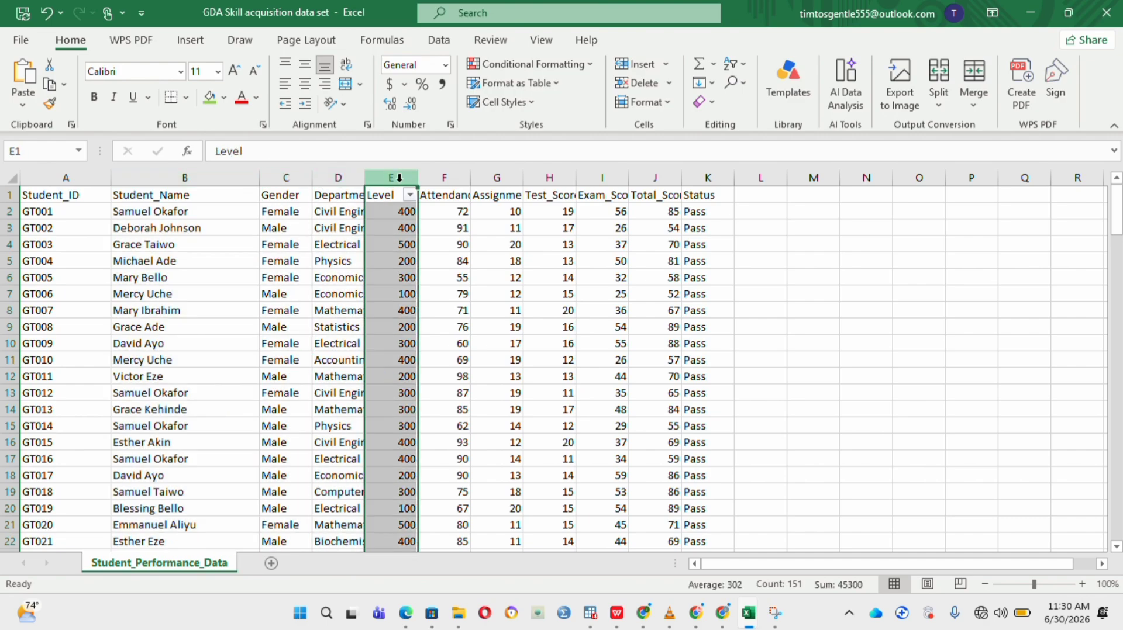
left_click(440, 179)
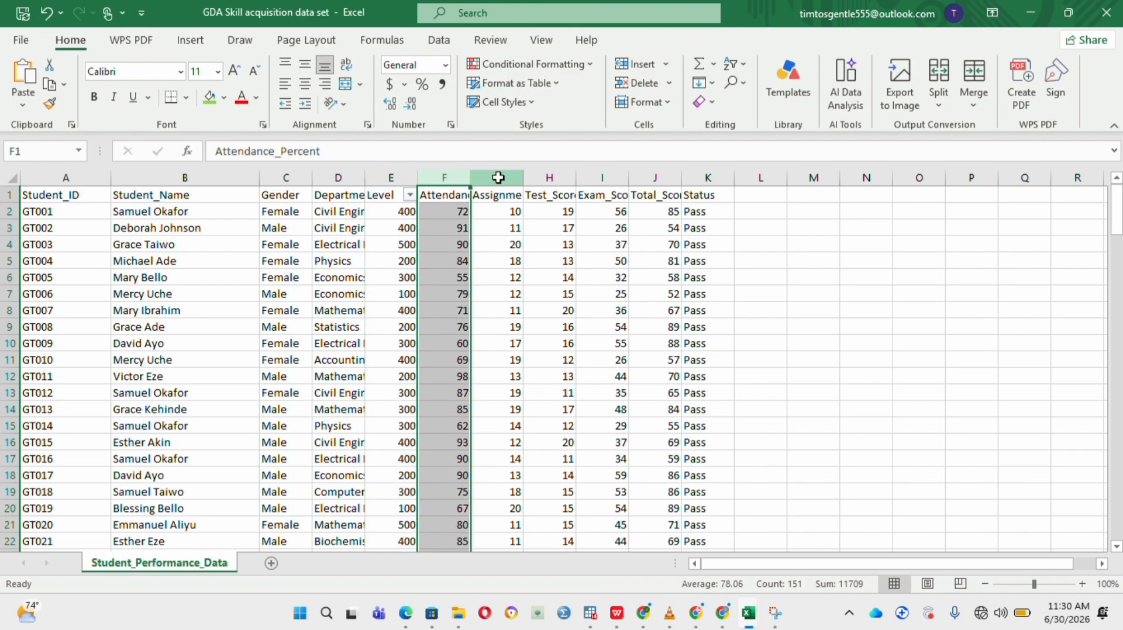
left_click(499, 179)
left_click(552, 176)
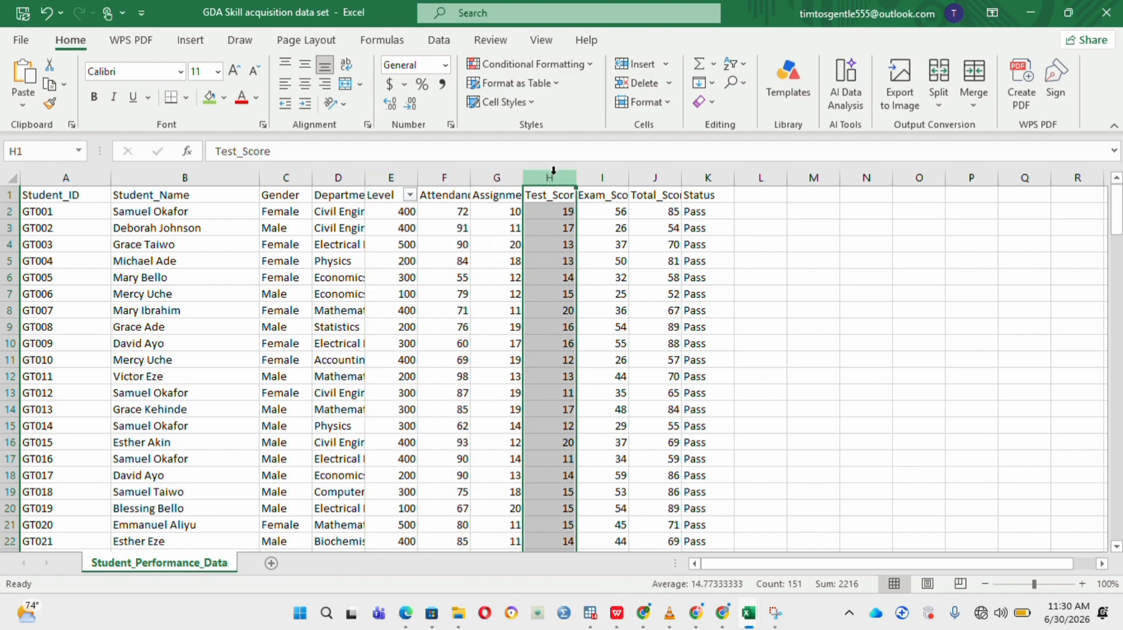
left_click(605, 178)
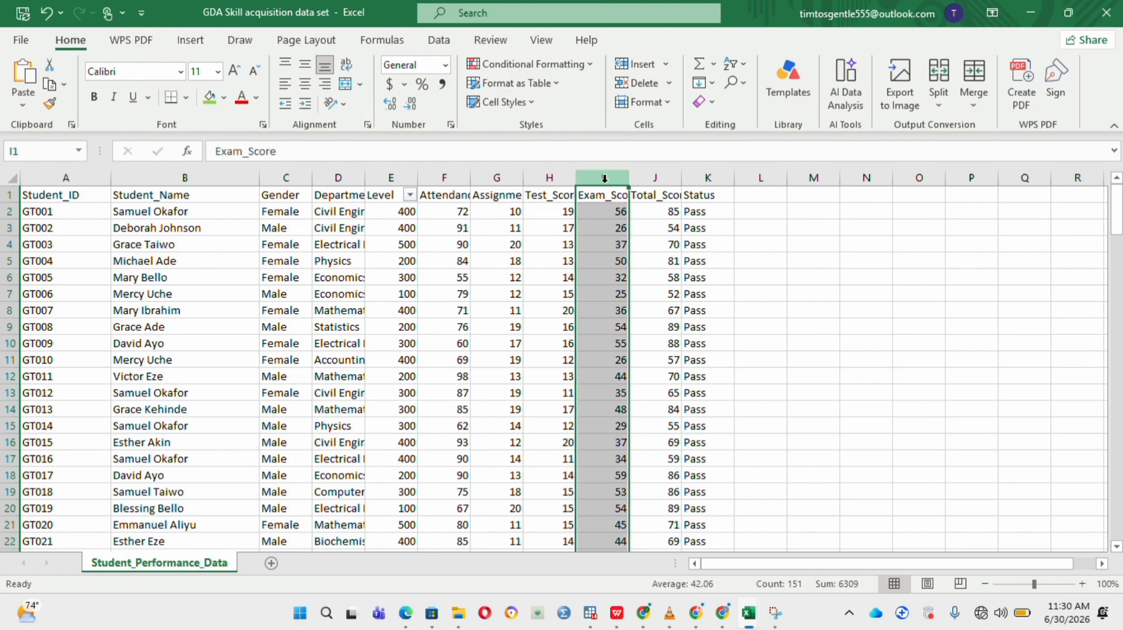
left_click(664, 178)
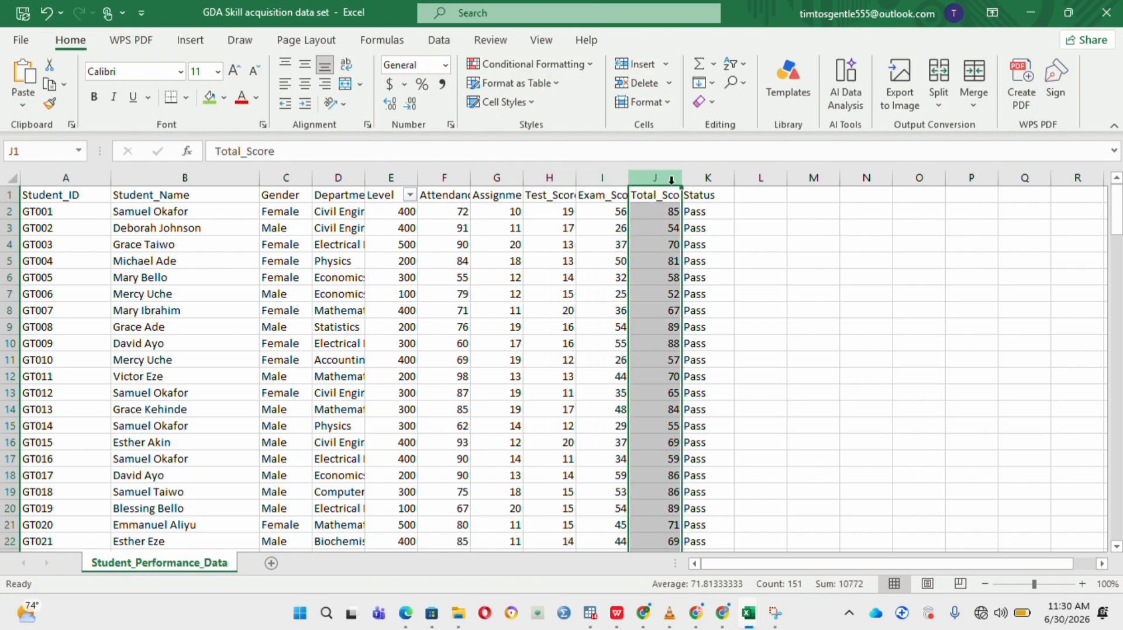
left_click(706, 178)
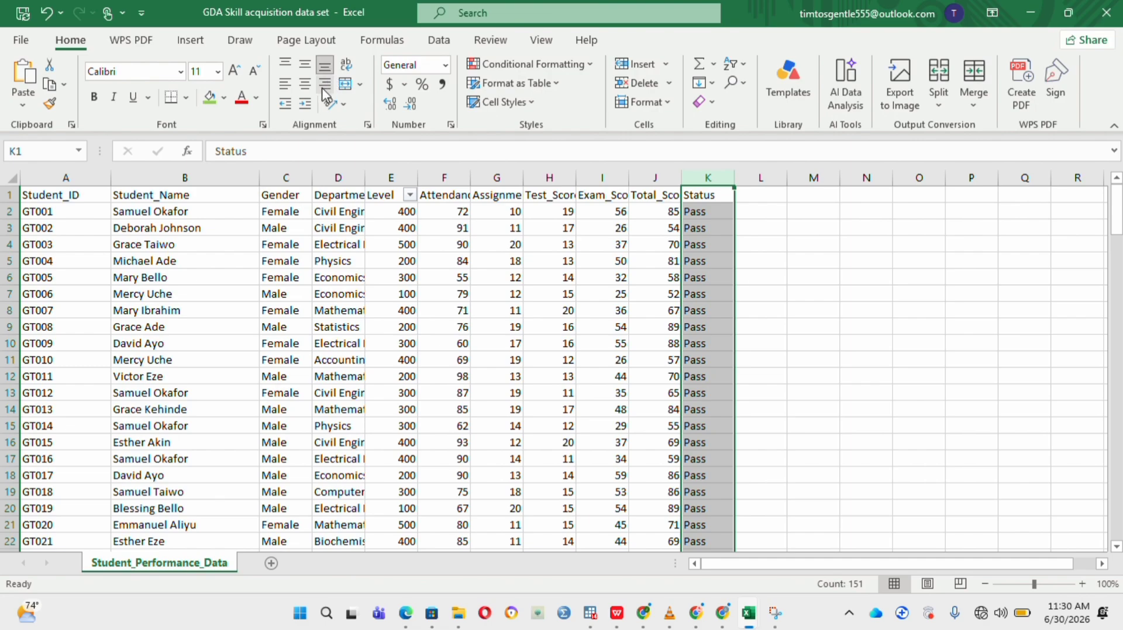
left_click(346, 67)
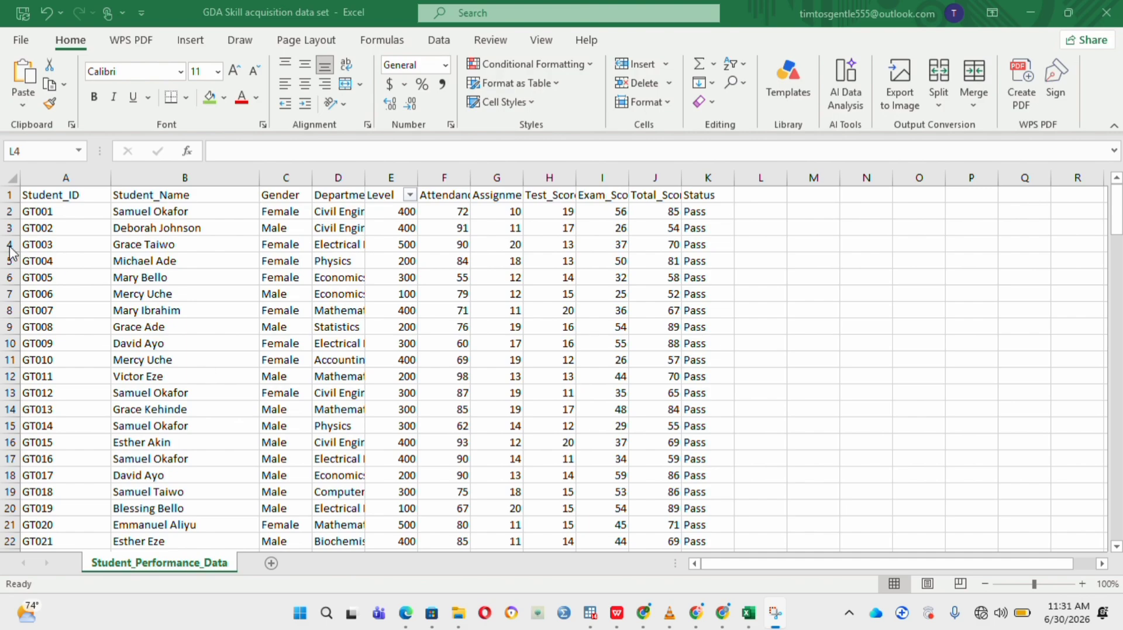
Select the header row, and delete the blank row 95 from within the student records.
left_click(3, 195)
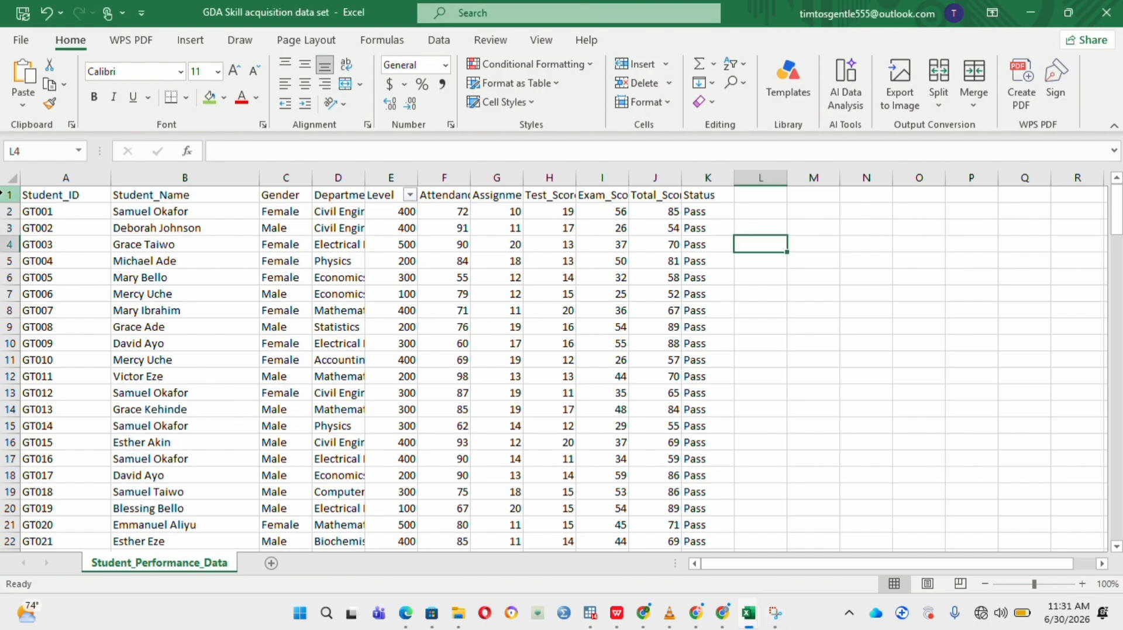
left_click(2, 194)
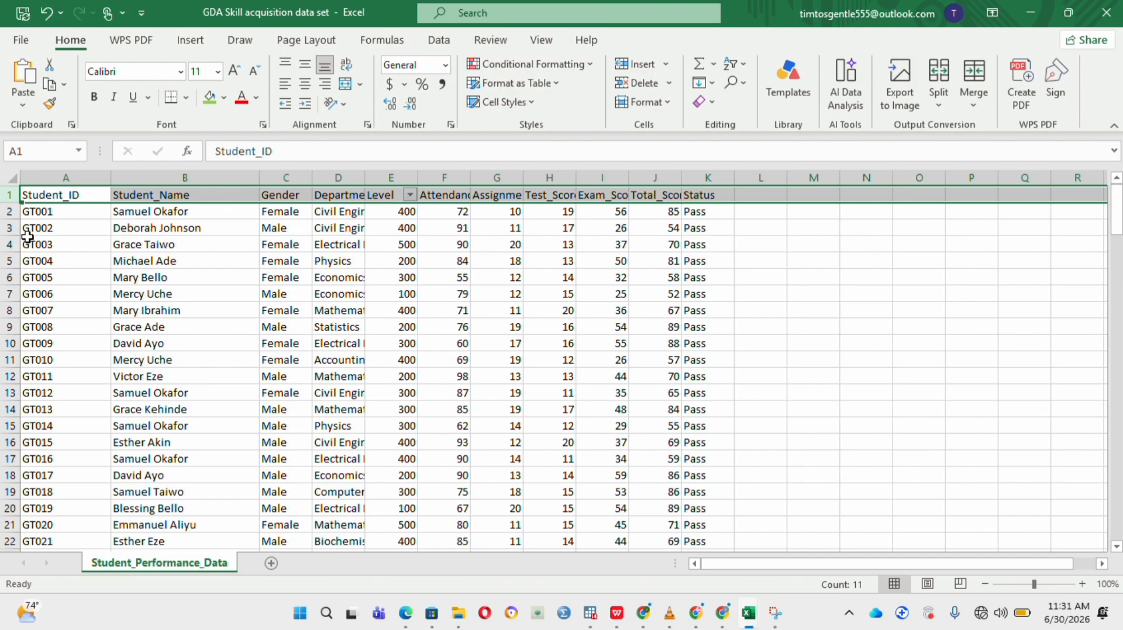
scroll(143, 350, "down", 10)
scroll(143, 349, "down", 20)
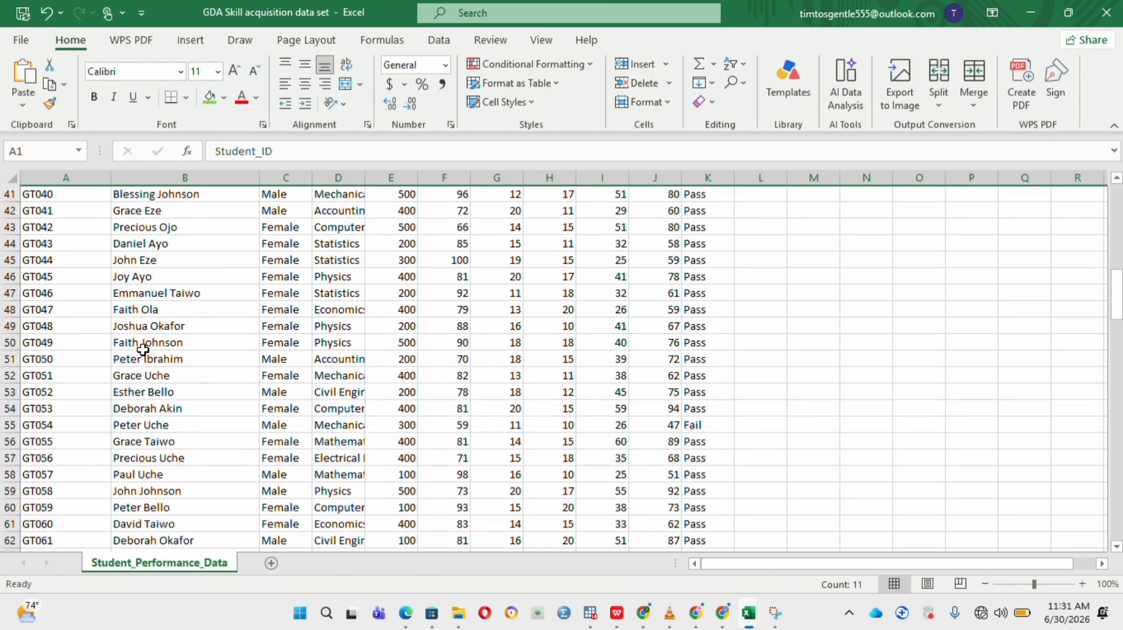
scroll(142, 350, "up", 7)
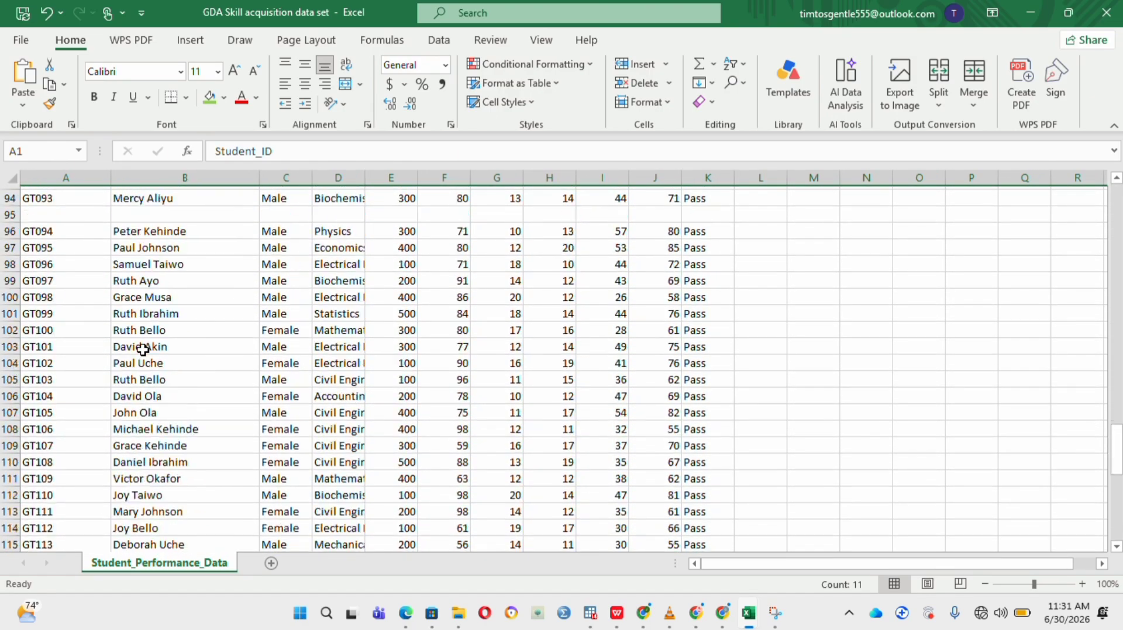
left_click(8, 508)
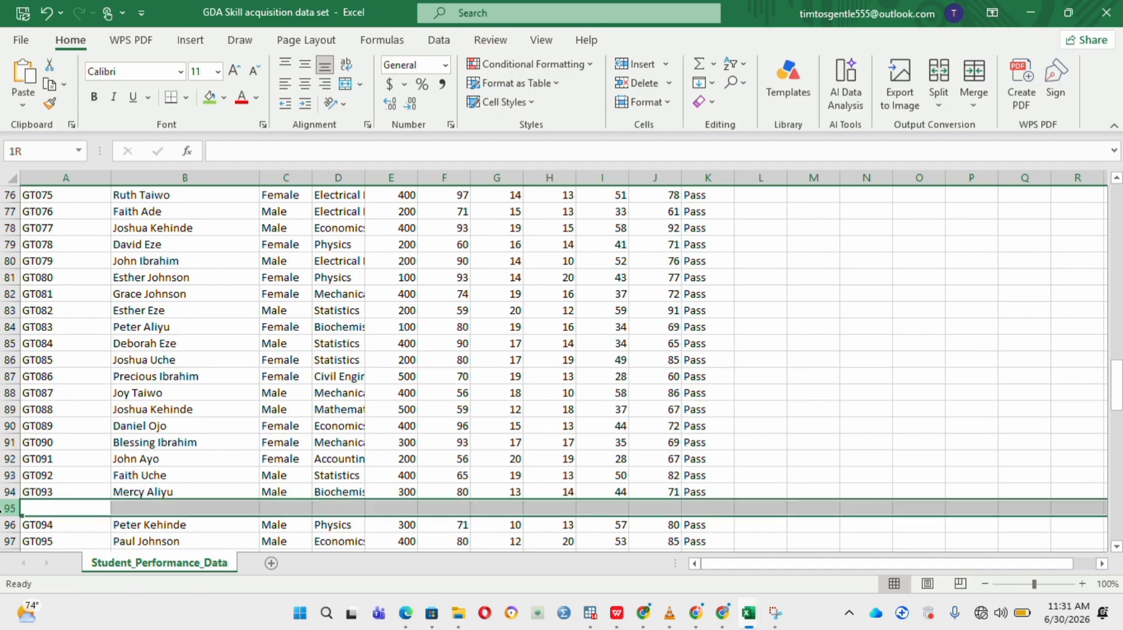
right_click(9, 508)
left_click(83, 385)
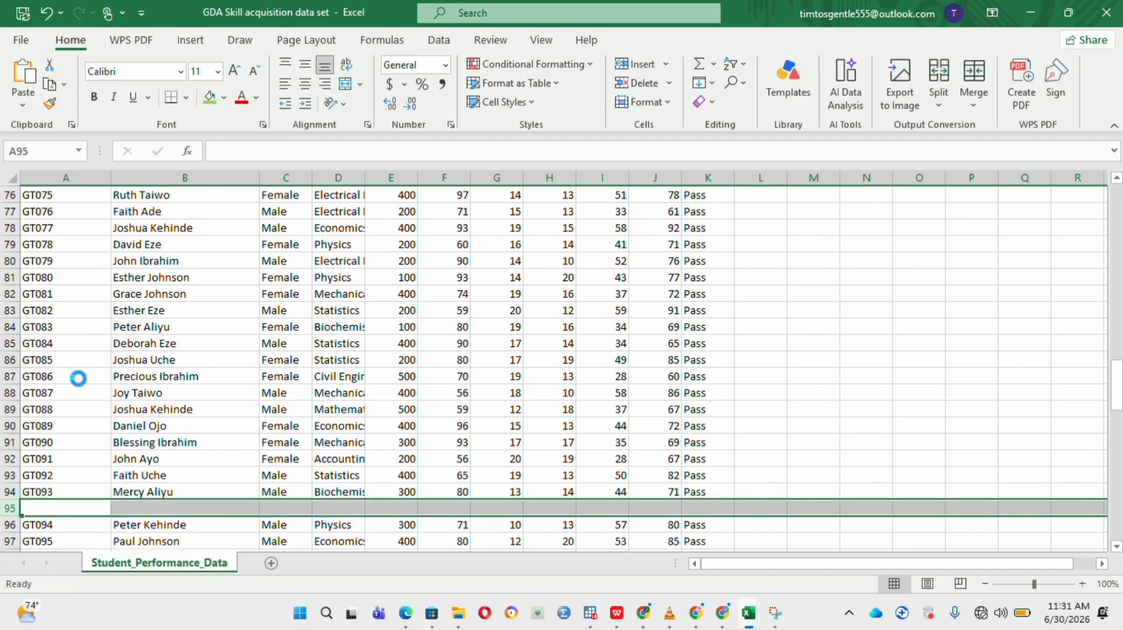
scroll(422, 417, "down", 20)
scroll(424, 419, "up", 20)
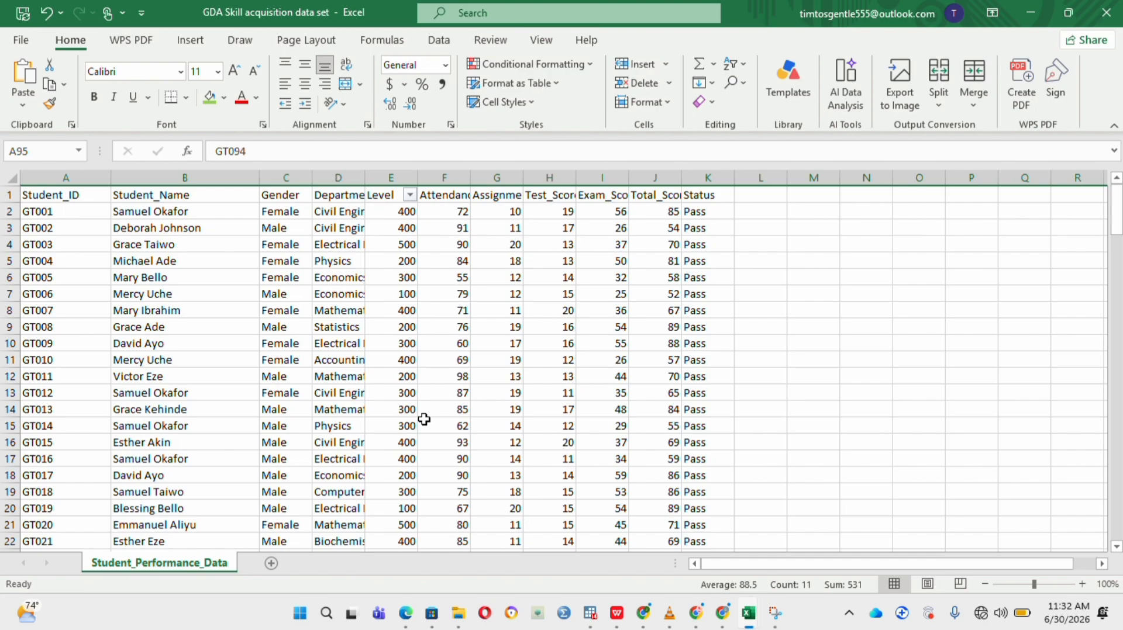
Apply all borders to the header row from Student_ID to Status.
left_click(75, 197)
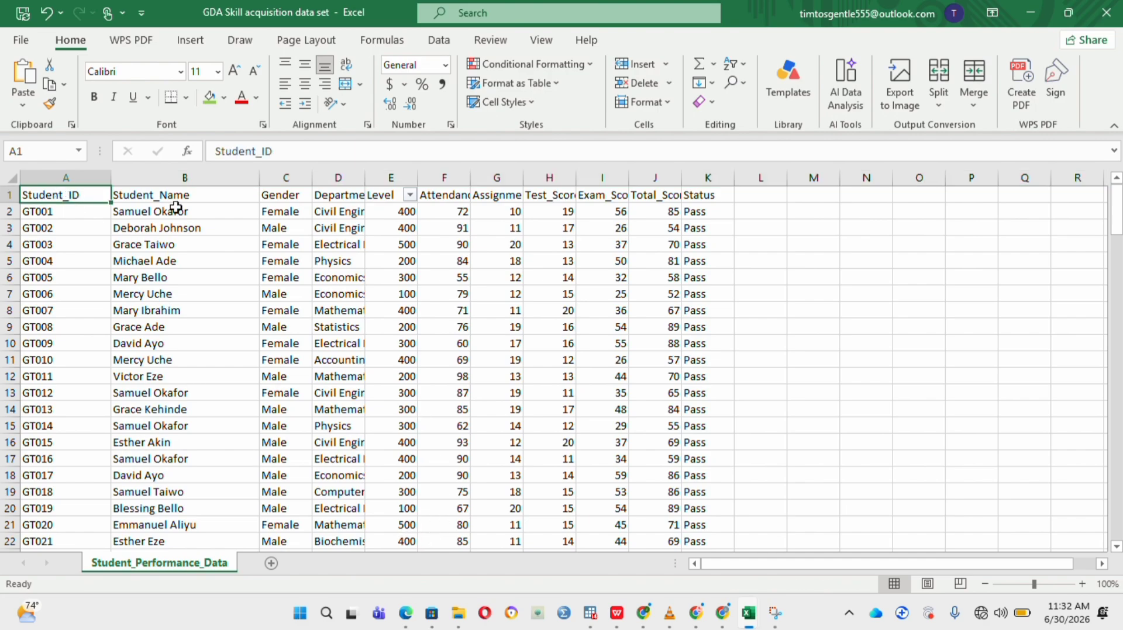
left_click_drag(176, 208, 700, 202)
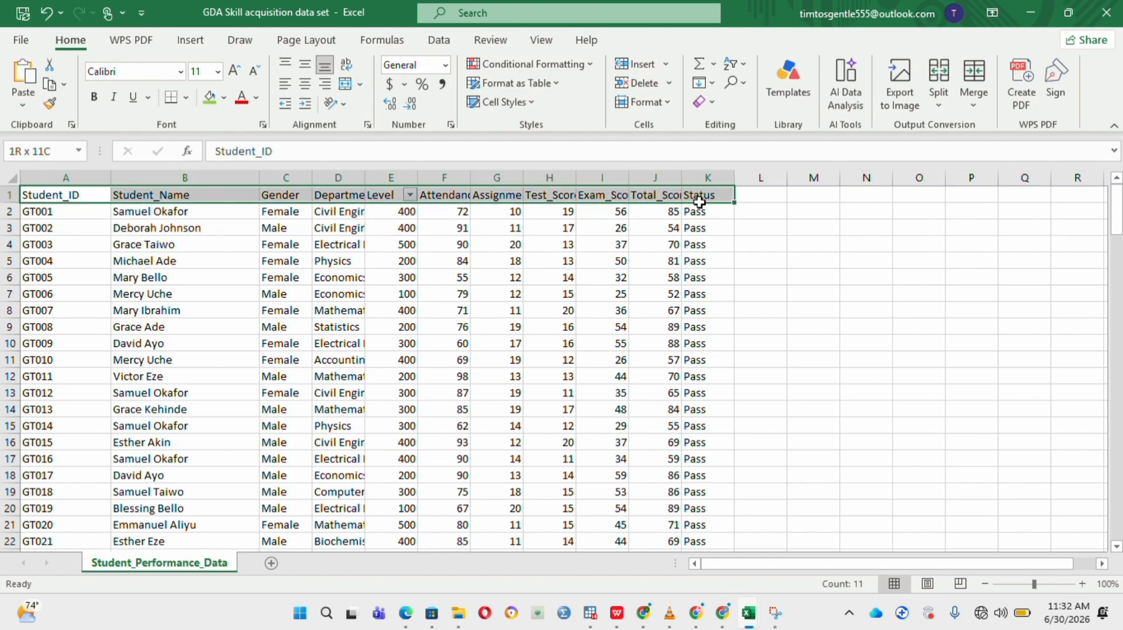
left_click(186, 97)
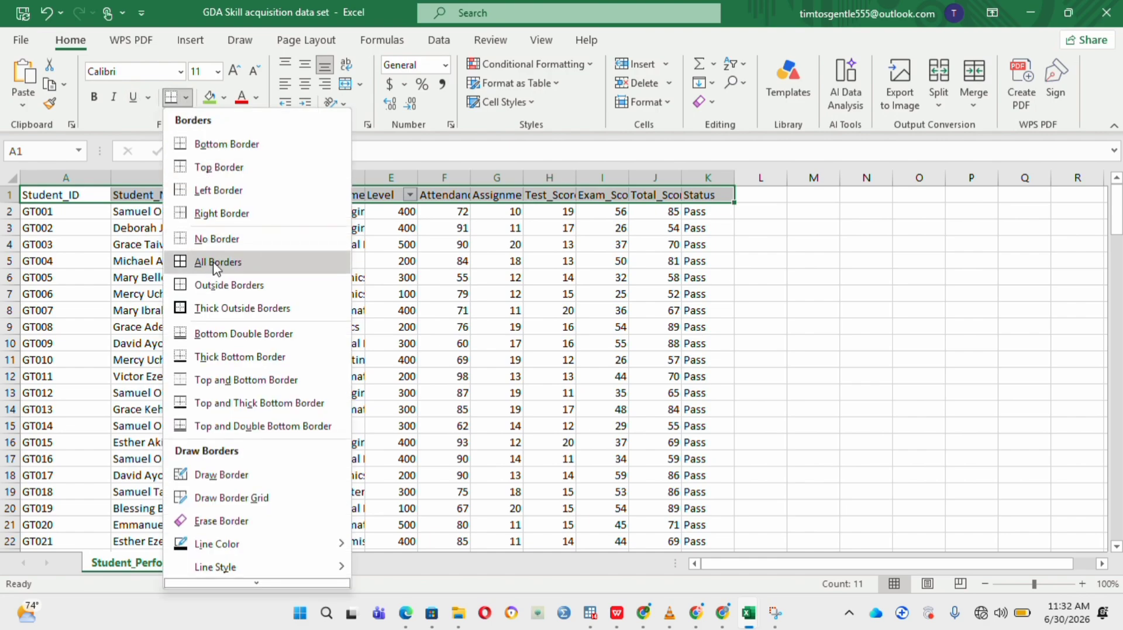
left_click(215, 262)
Select the whole student table from A1 to K151 and apply all borders to it.
left_click(88, 192)
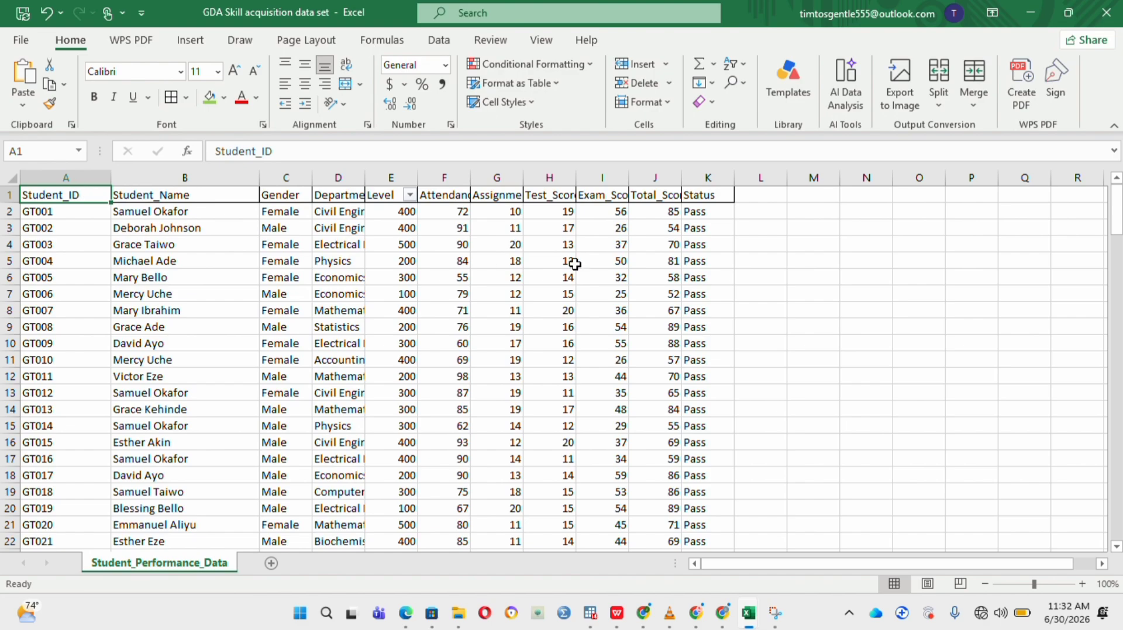
left_click_drag(574, 264, 723, 510)
left_click(170, 99)
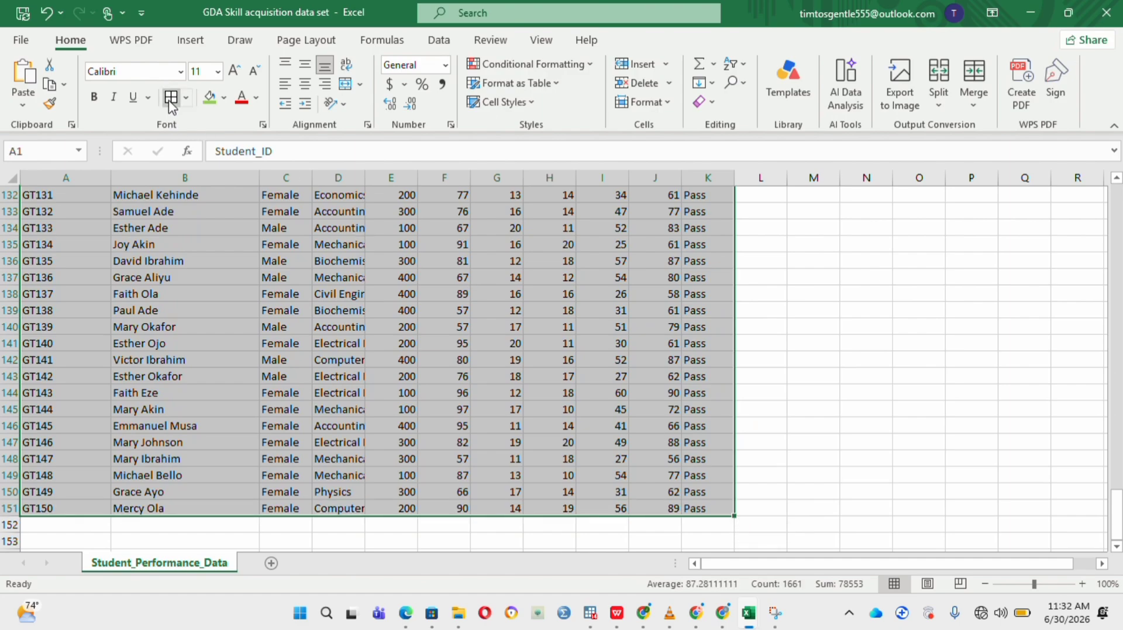
Insert a blank column before Student_ID and a blank row above the header row.
left_click(37, 178)
right_click(41, 184)
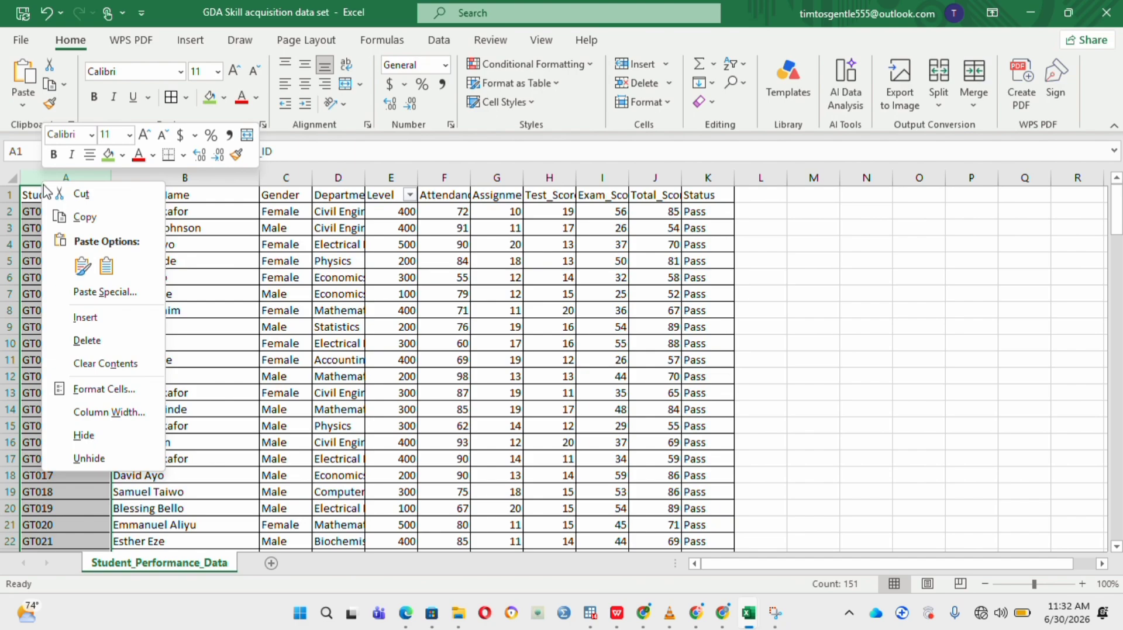
left_click(85, 318)
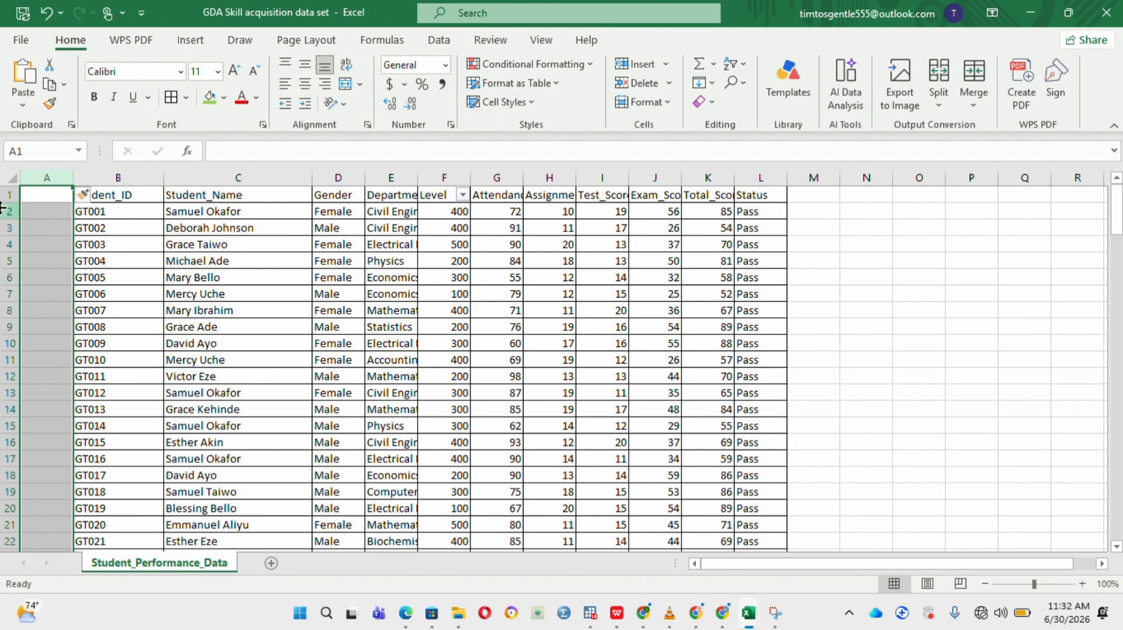
left_click(9, 196)
right_click(10, 199)
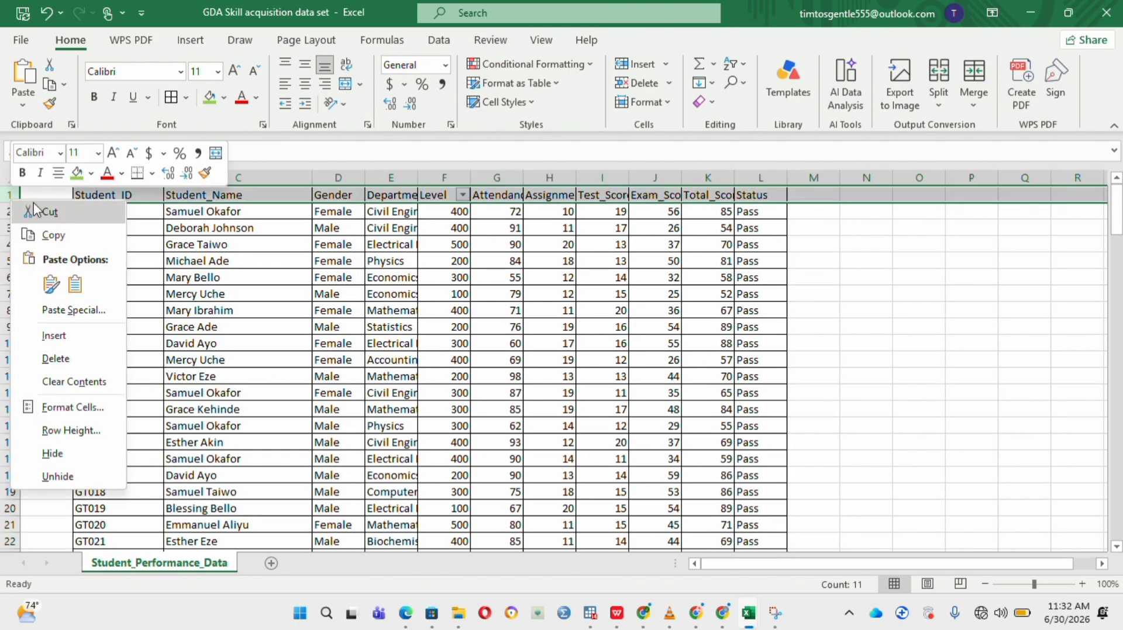
left_click(56, 336)
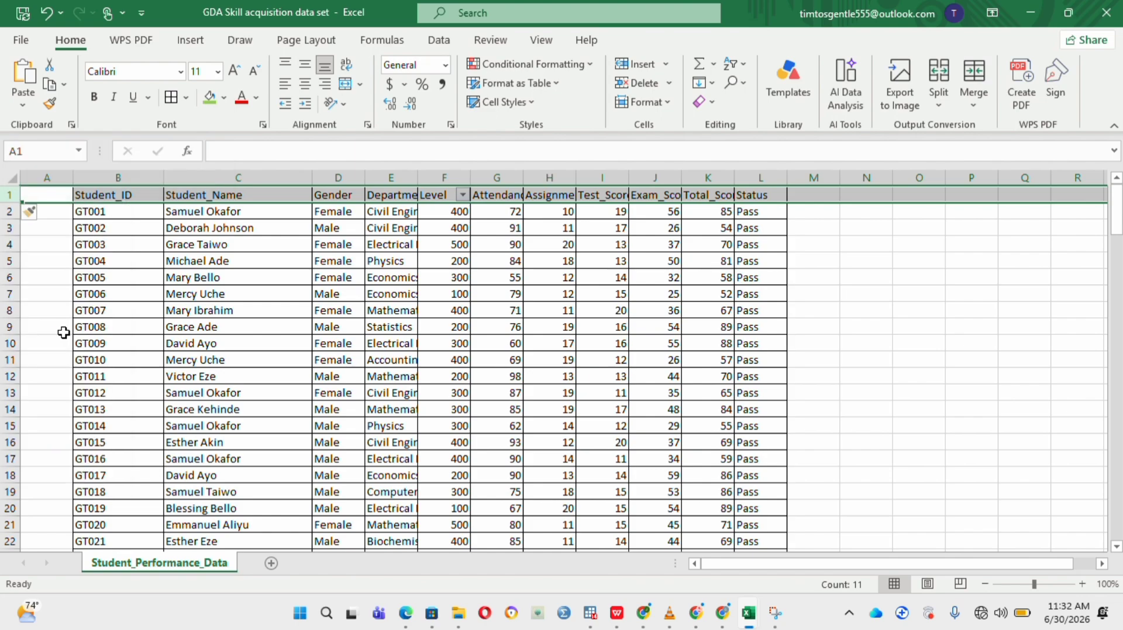
left_click(195, 261)
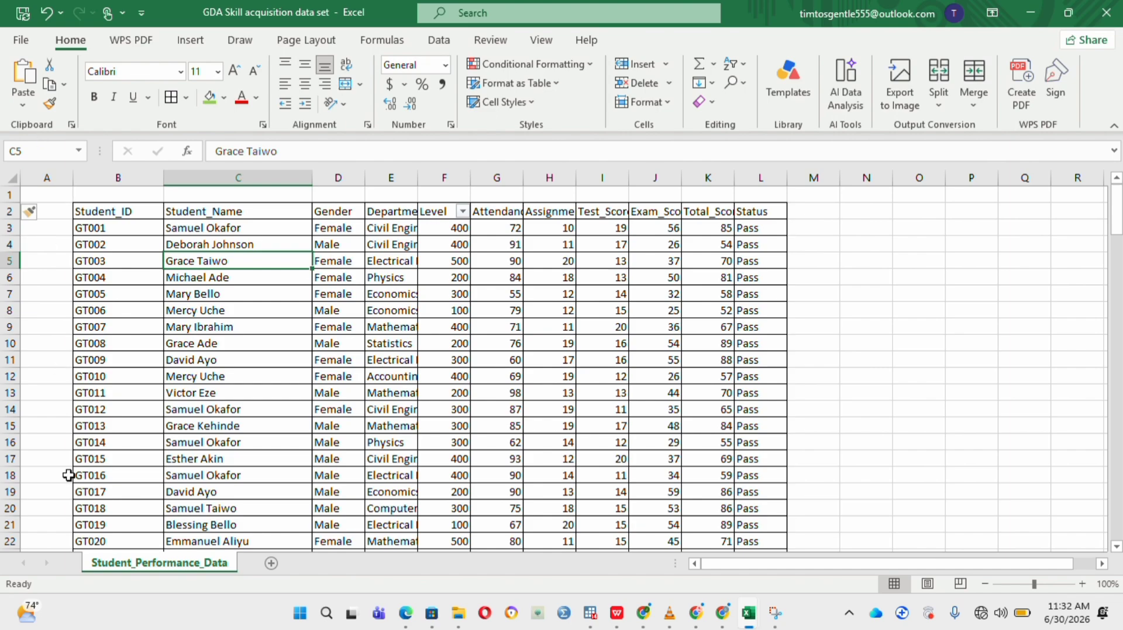
Widen the Department column to fit its entries, widen the Gender column slightly, and narrow the Student_ID column.
left_click(101, 216)
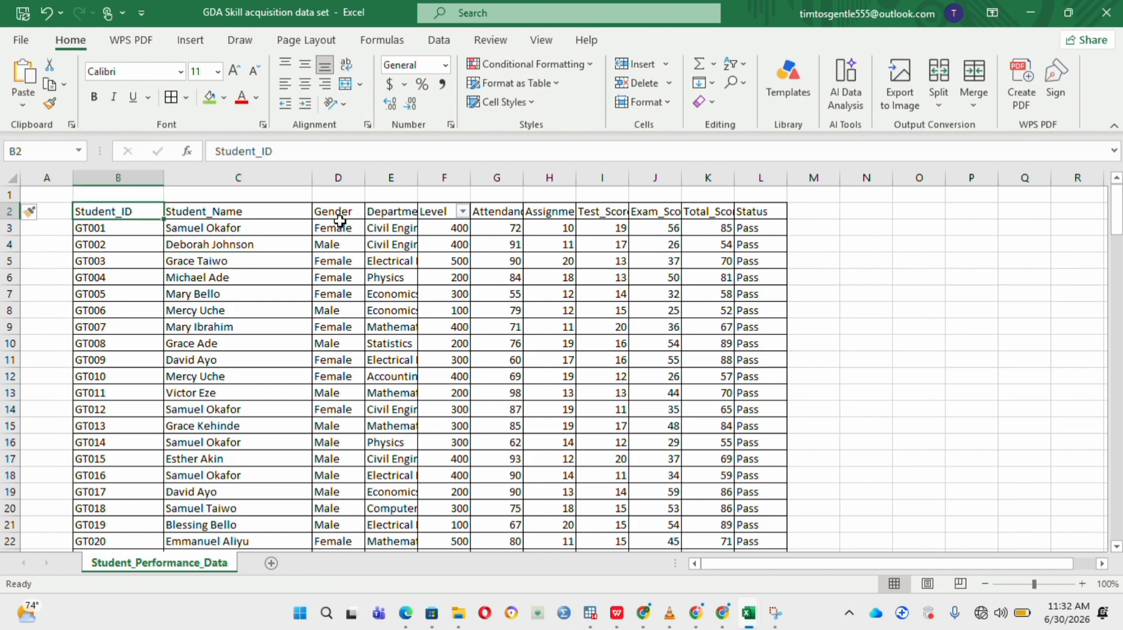
left_click(383, 175)
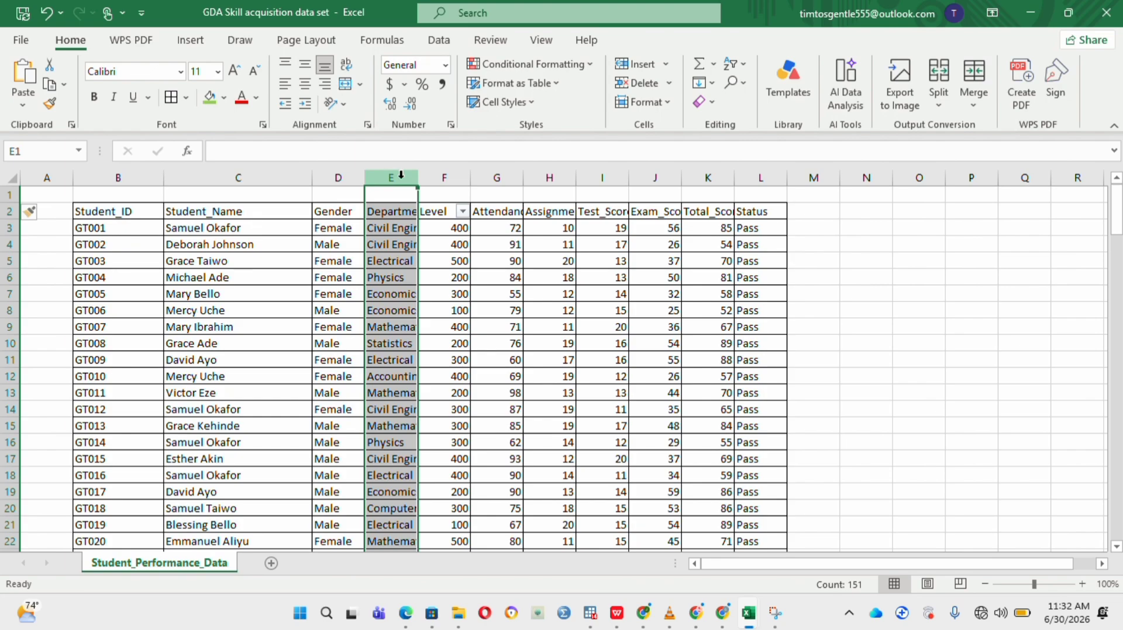
left_click_drag(416, 180, 488, 178)
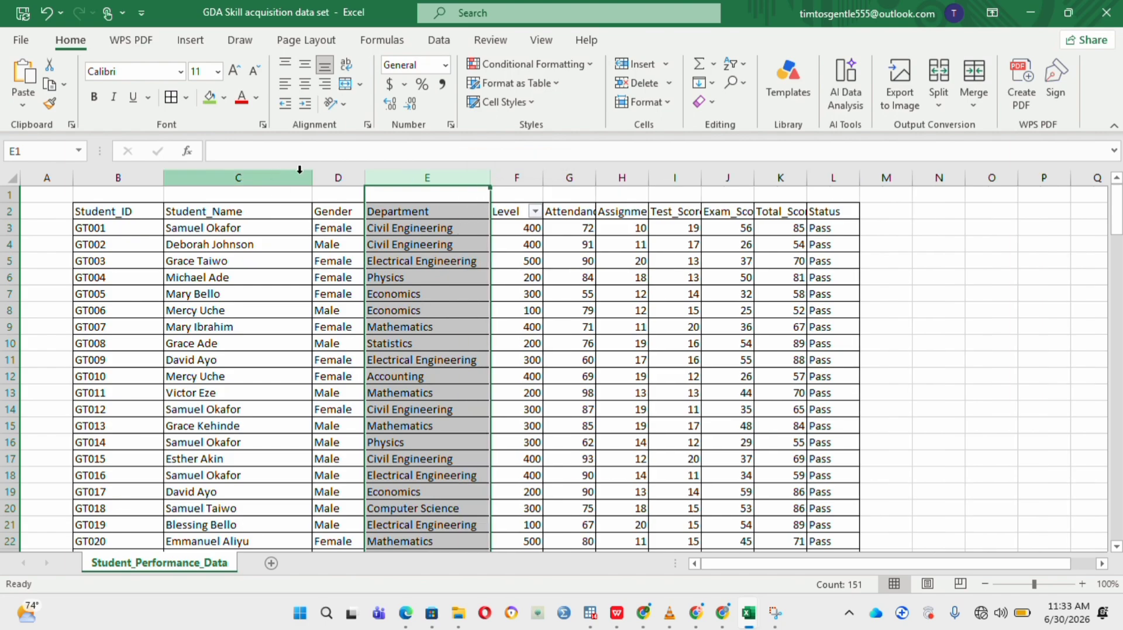
left_click(333, 178)
left_click_drag(366, 177, 377, 175)
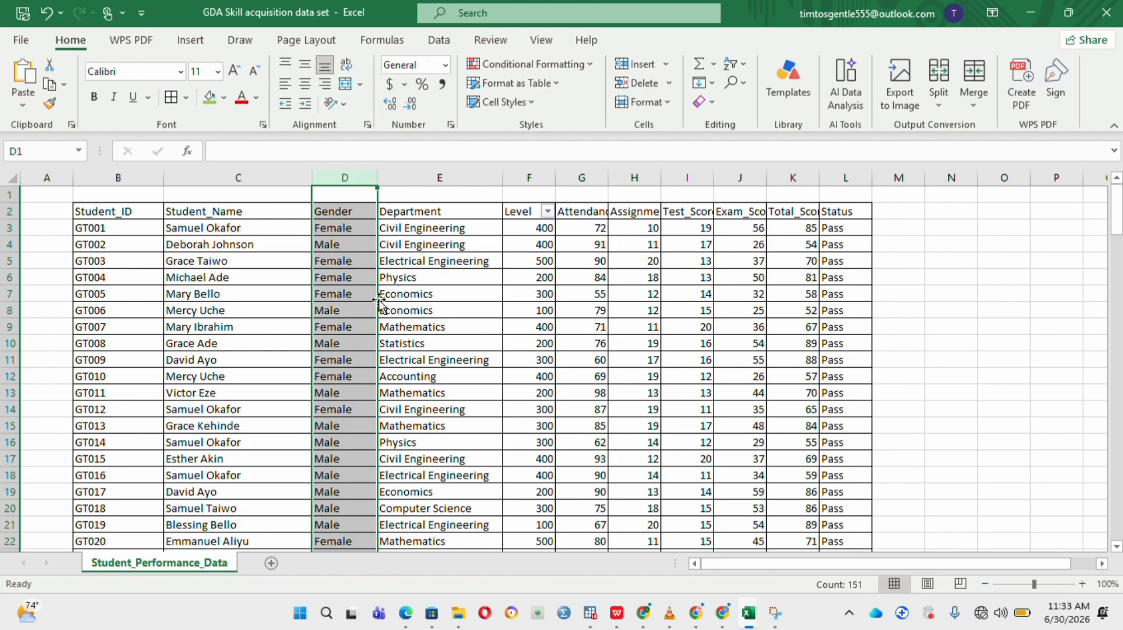
left_click_drag(164, 178, 143, 175)
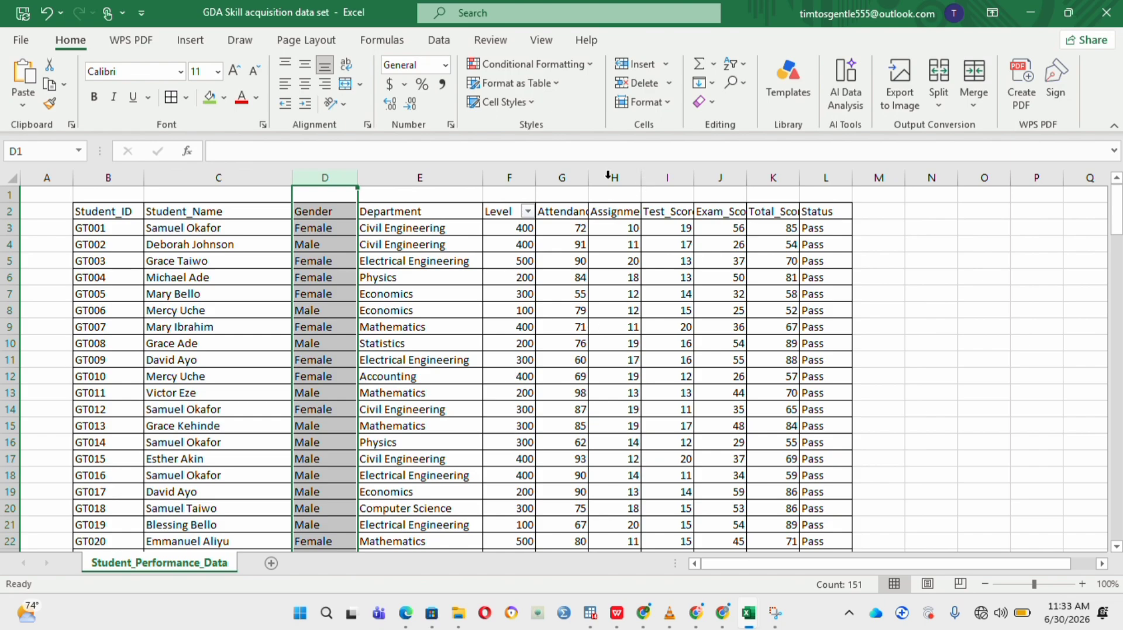
Widen the Level, Attendance_Percent and Assignment_Score columns so their headers fit in full.
left_click(522, 176)
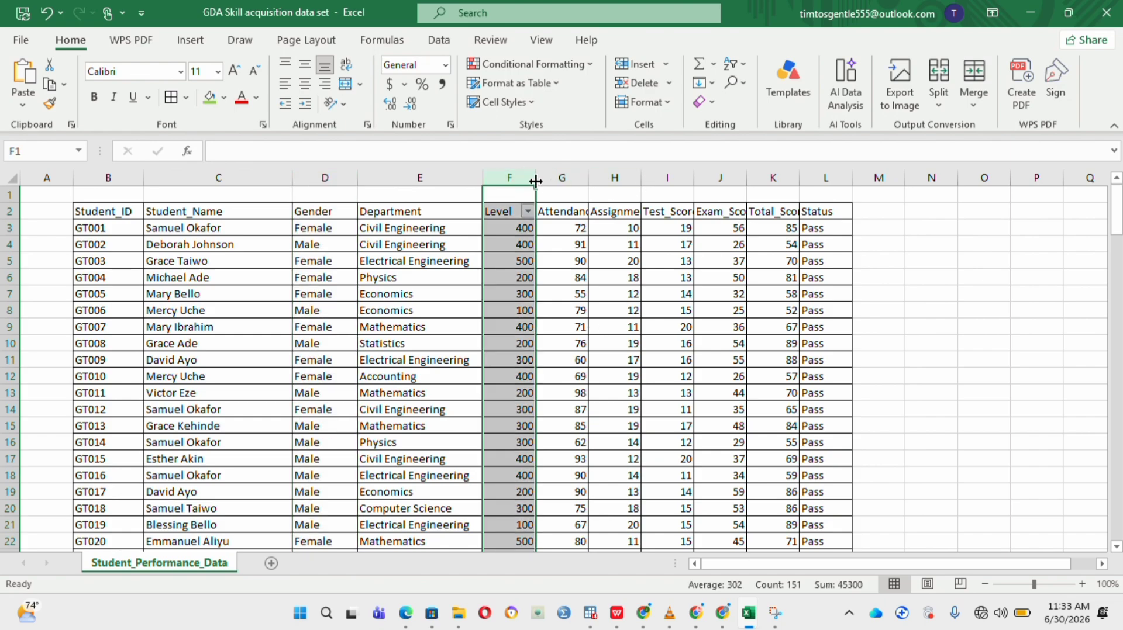
left_click_drag(536, 181, 764, 172)
left_click(573, 178)
left_click(696, 178)
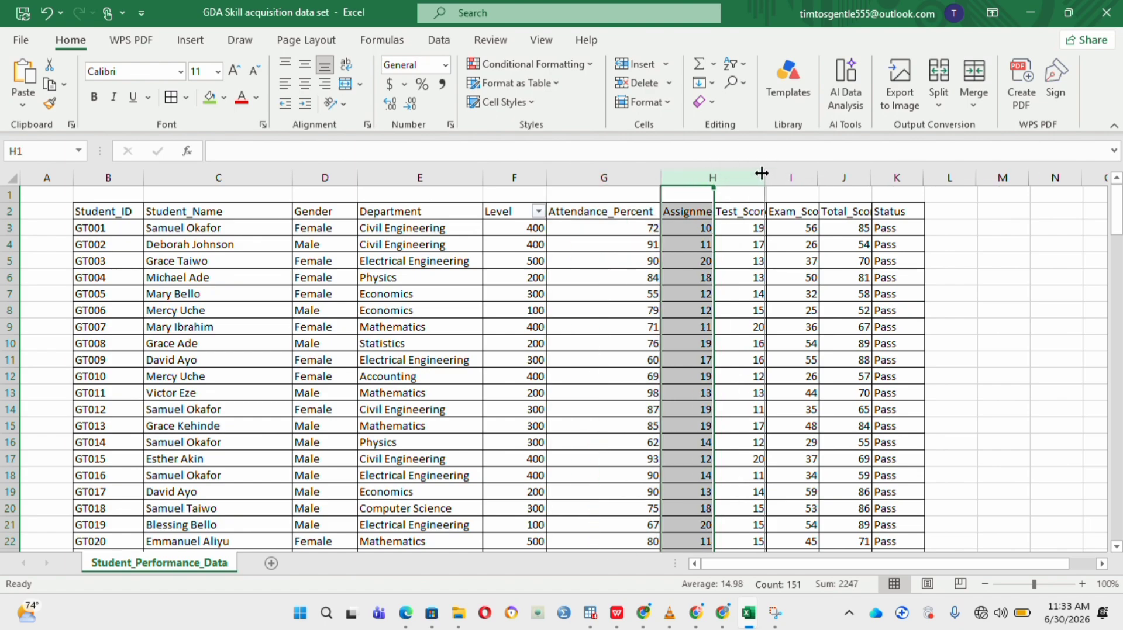
Widen the Test_Score, Total_Score and Status columns, and set the Exam_Score column's width to 15.
left_click(794, 183)
left_click_drag(816, 179, 949, 110)
left_click(897, 178)
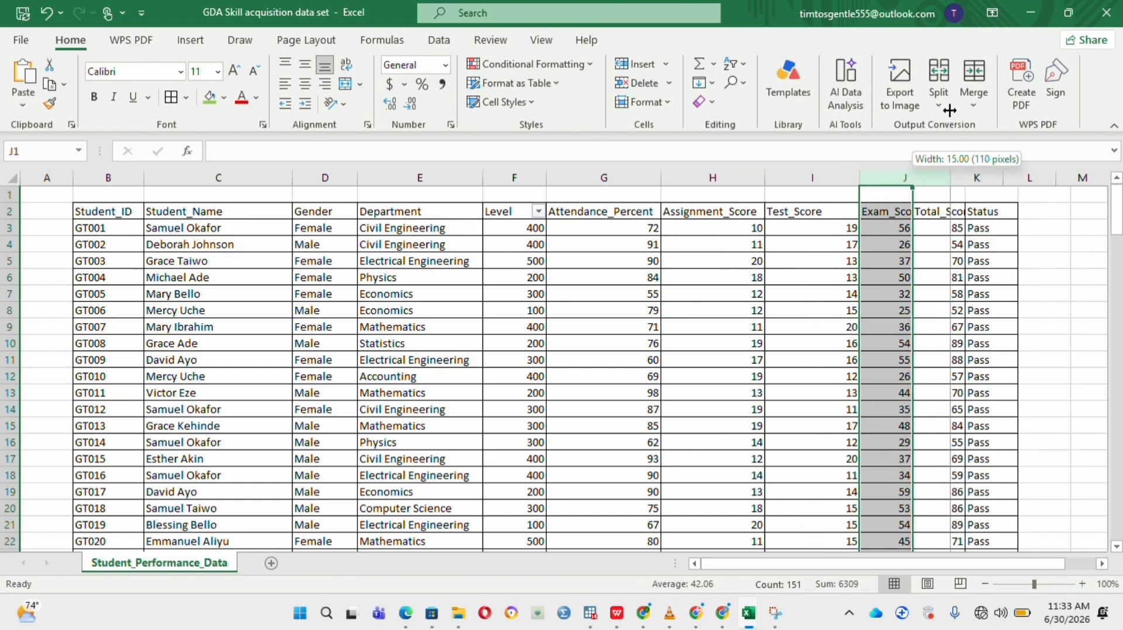
left_click(978, 177)
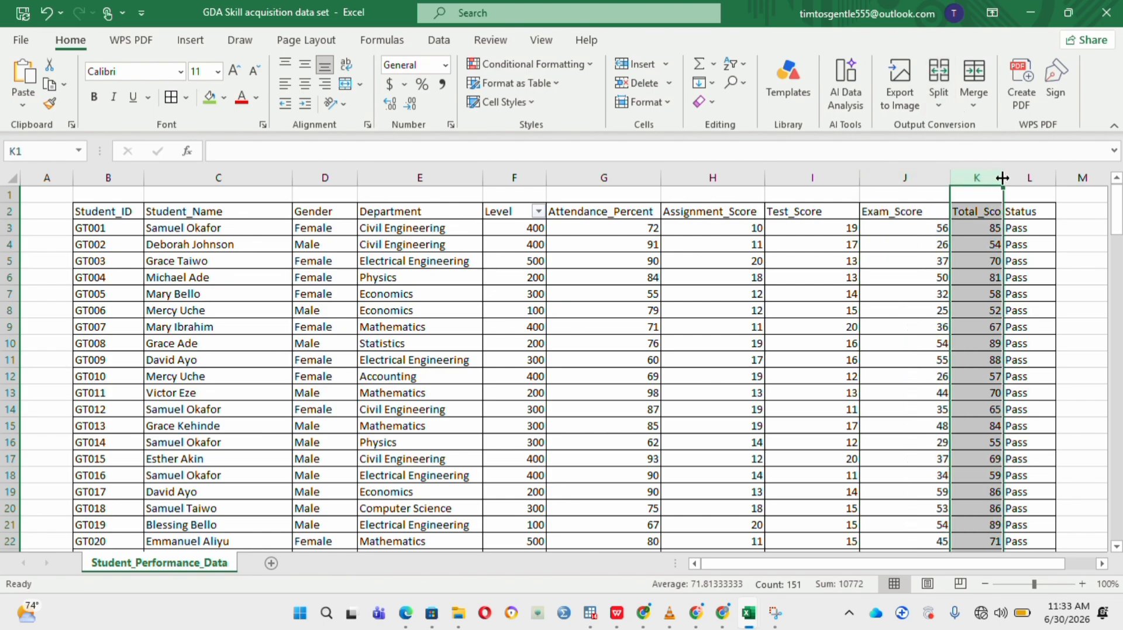
left_click_drag(1002, 177, 1027, 176)
left_click(1064, 179)
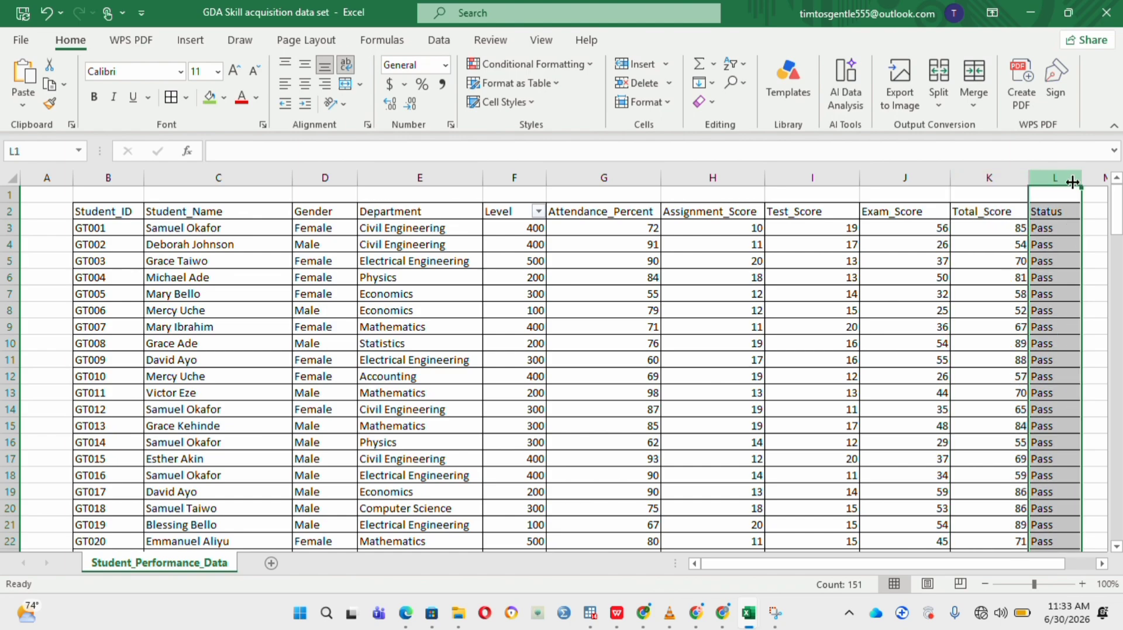
left_click_drag(1081, 178, 1099, 177)
left_click(840, 393)
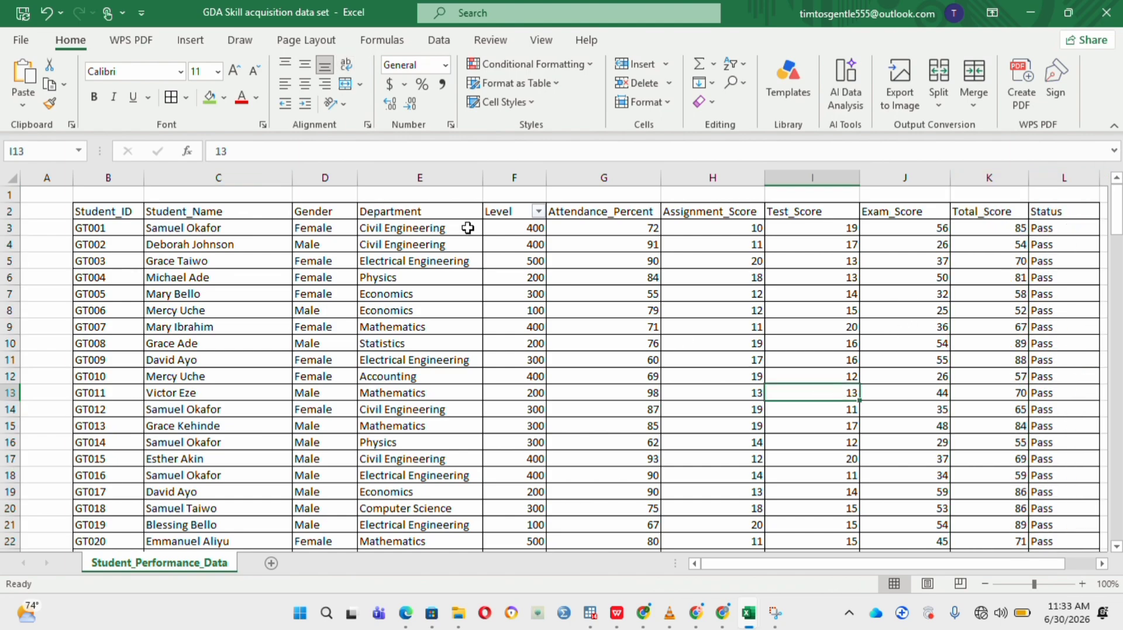
Fill the header cells from Student_ID to Status in row 2 with green.
scroll(749, 346, "right", 1)
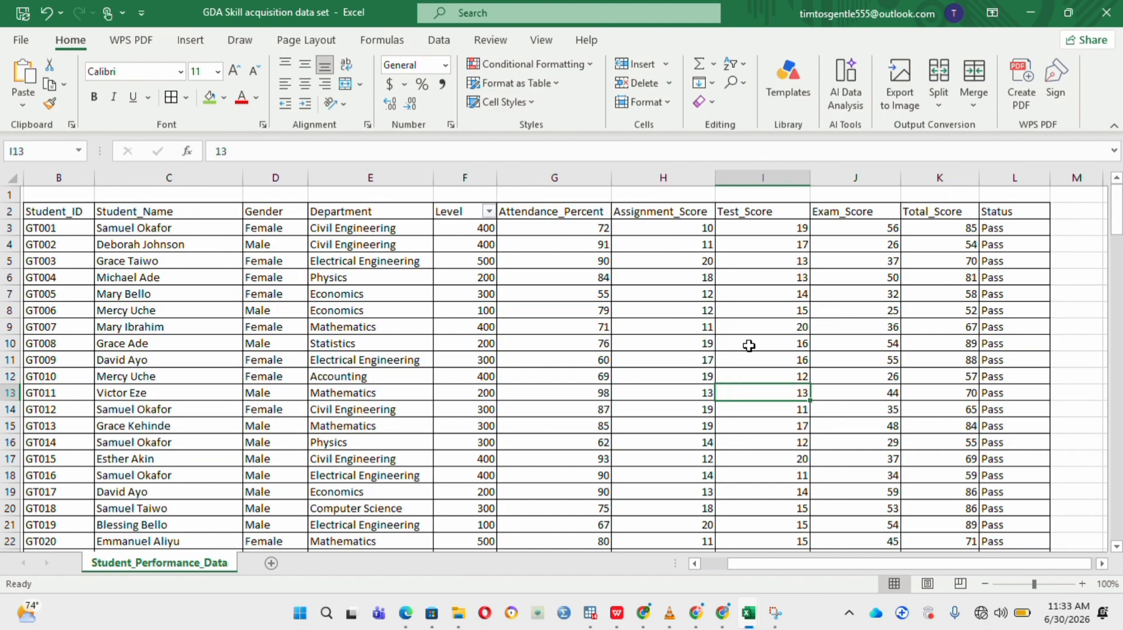
scroll(142, 259, "left", 1)
left_click_drag(86, 214, 947, 218)
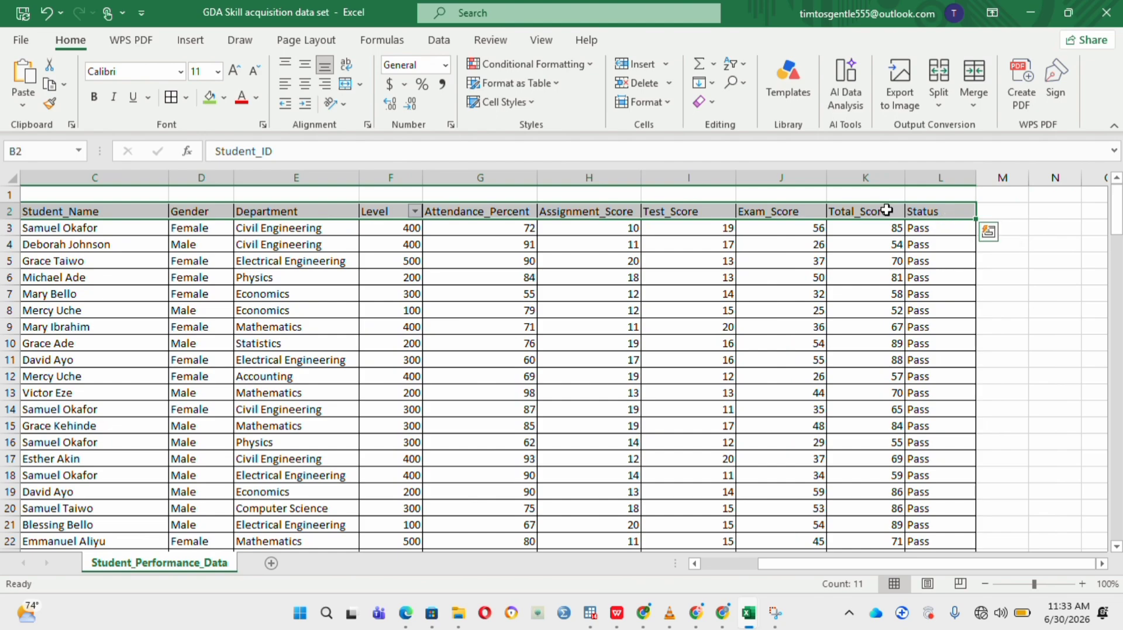
left_click(210, 98)
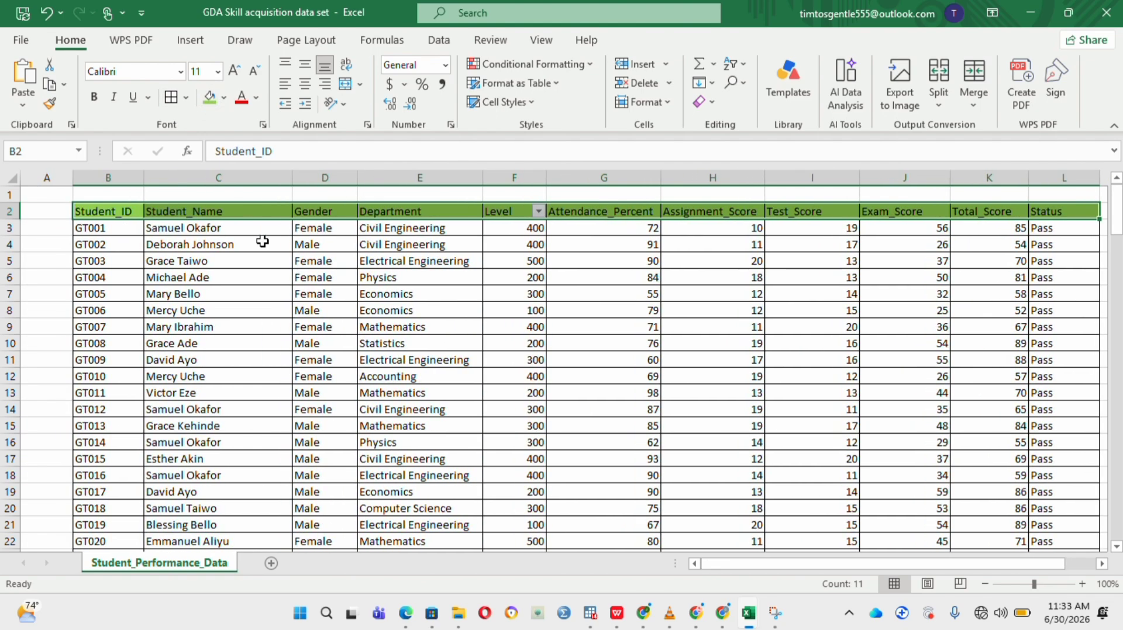
left_click(251, 327)
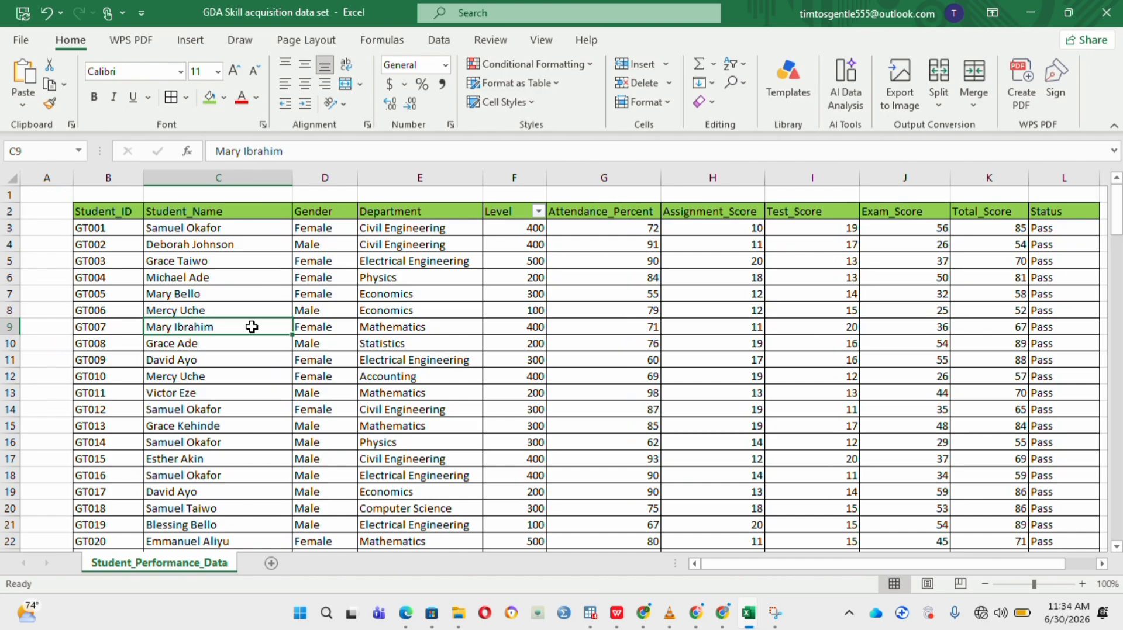
Widen the Department column until the Mechanical Engineering entries near the table's end fit, and select empty cell N12 beside the table.
scroll(561, 362, "down", 1)
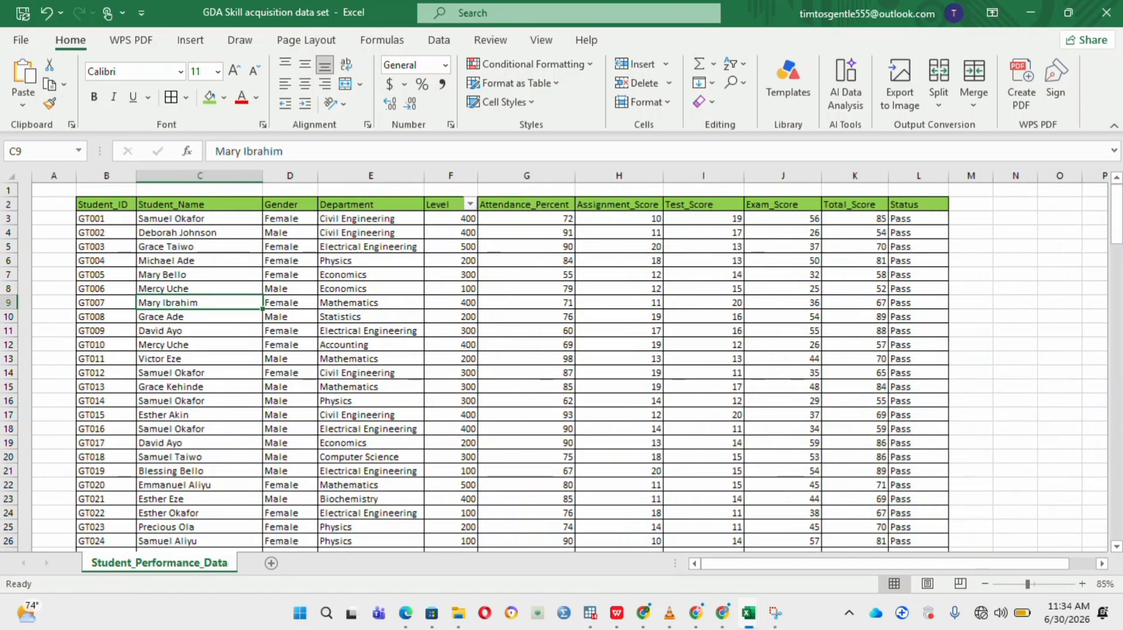
scroll(561, 365, "down", 20)
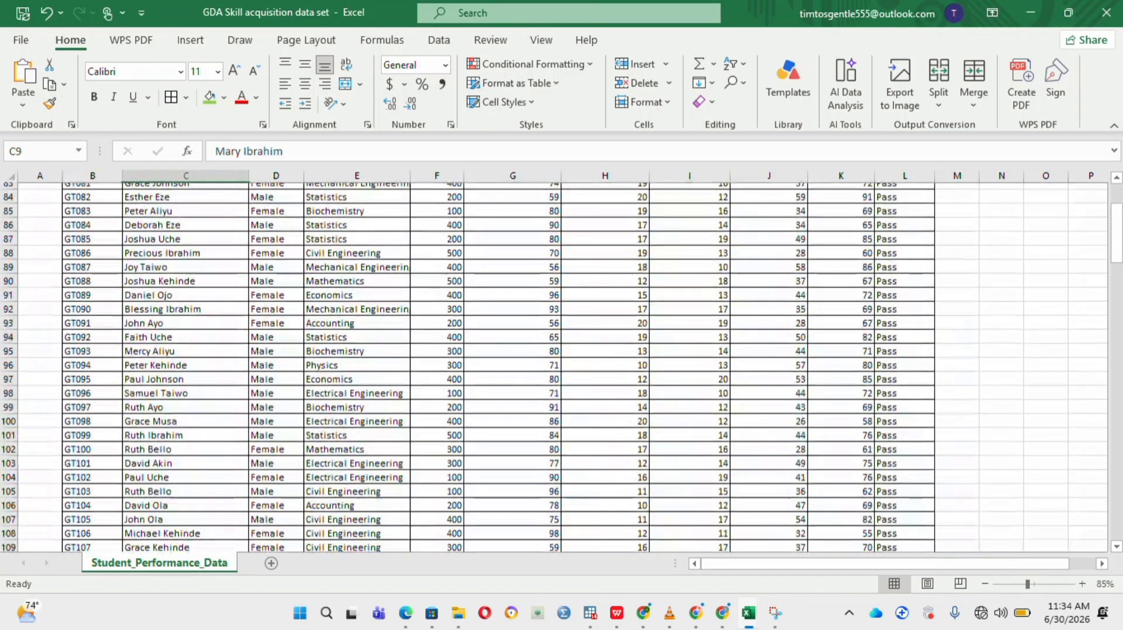
scroll(431, 337, "down", 4)
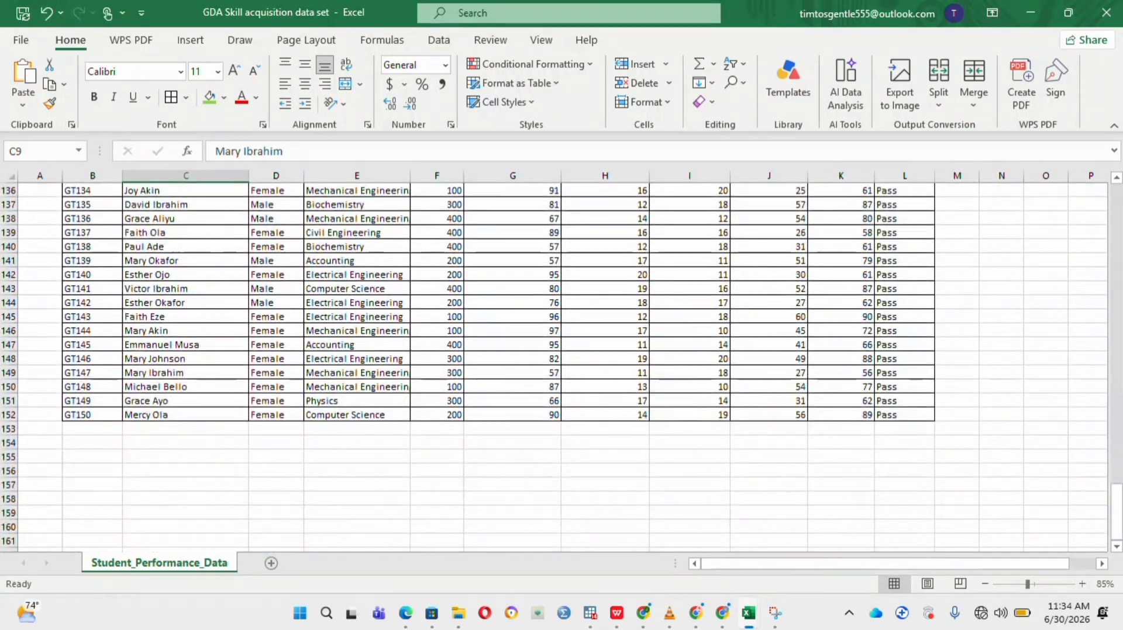
left_click(392, 217)
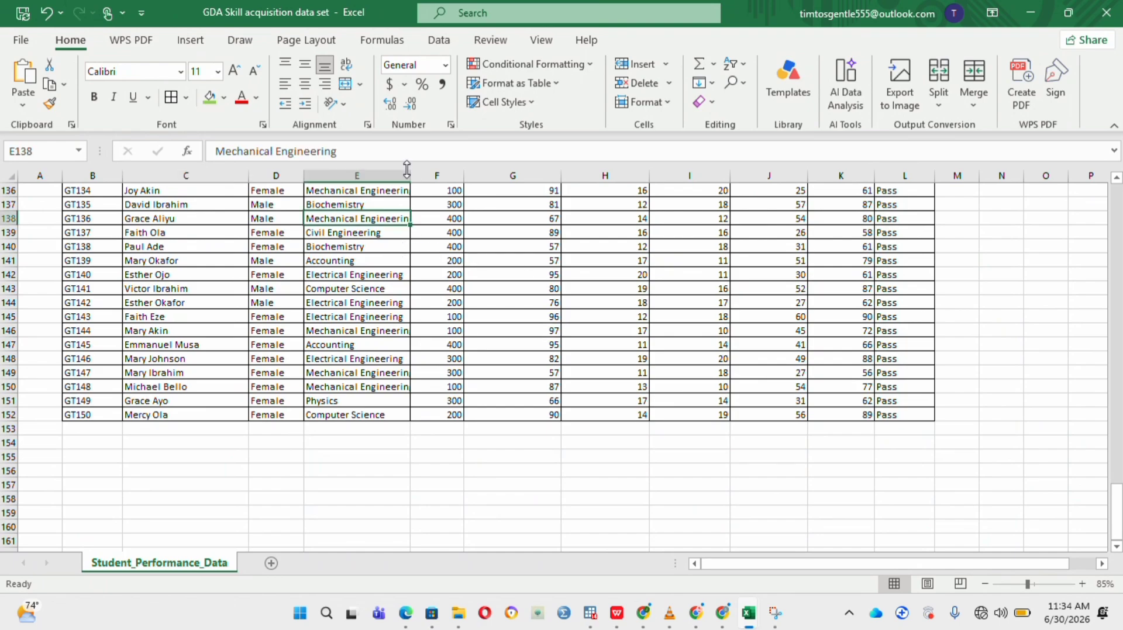
left_click_drag(416, 176, 431, 175)
left_click(489, 490)
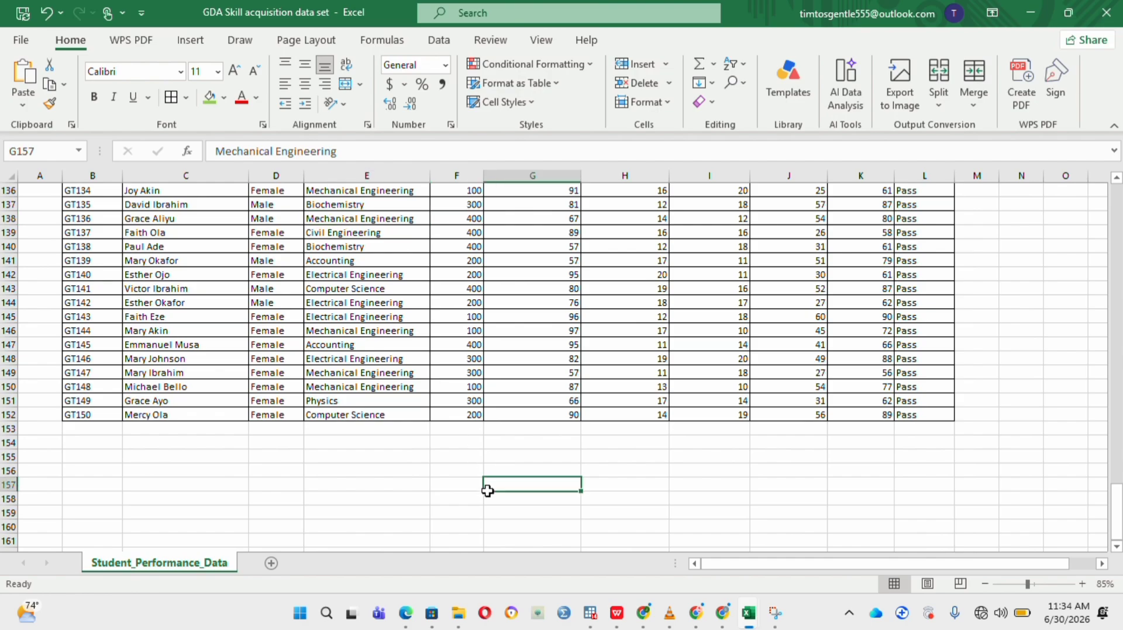
scroll(487, 491, "up", 1)
scroll(488, 491, "up", 20)
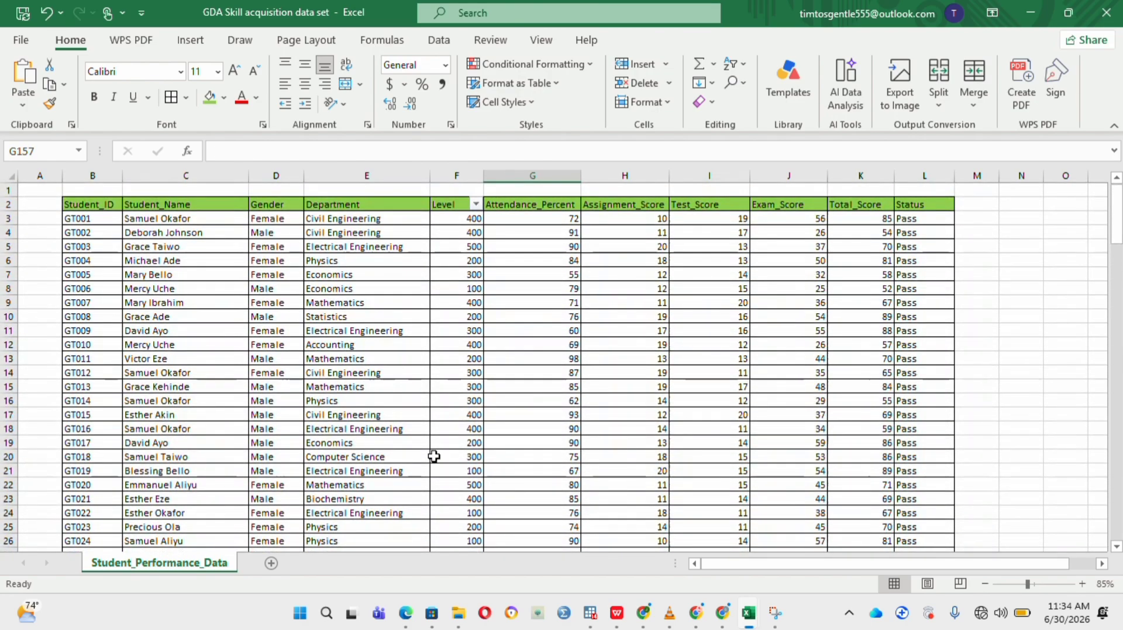
left_click(1006, 345)
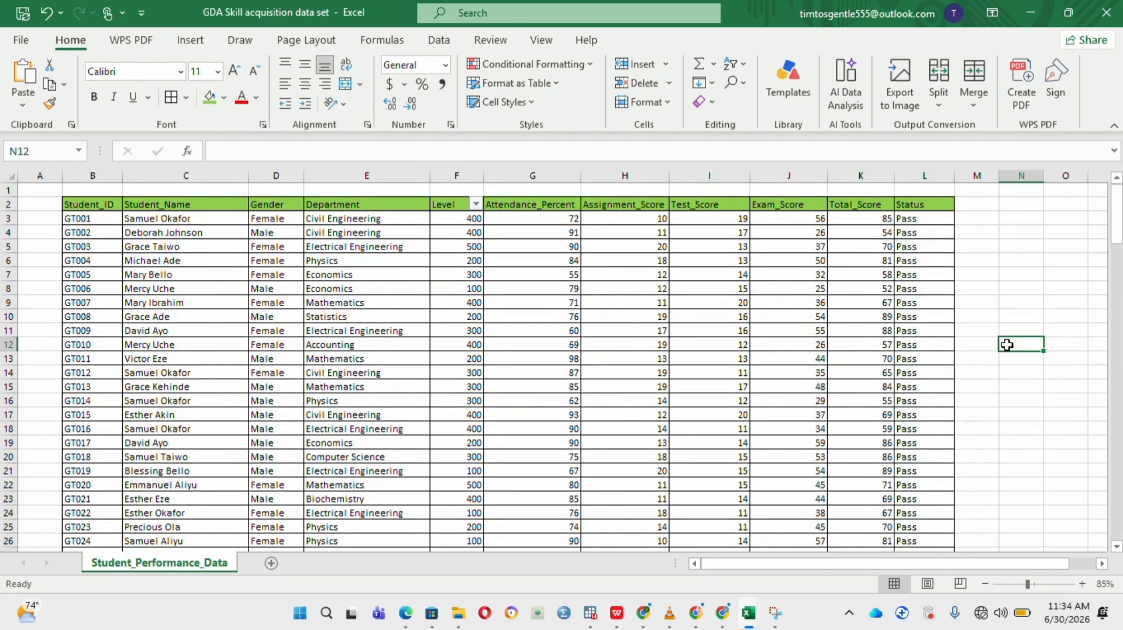